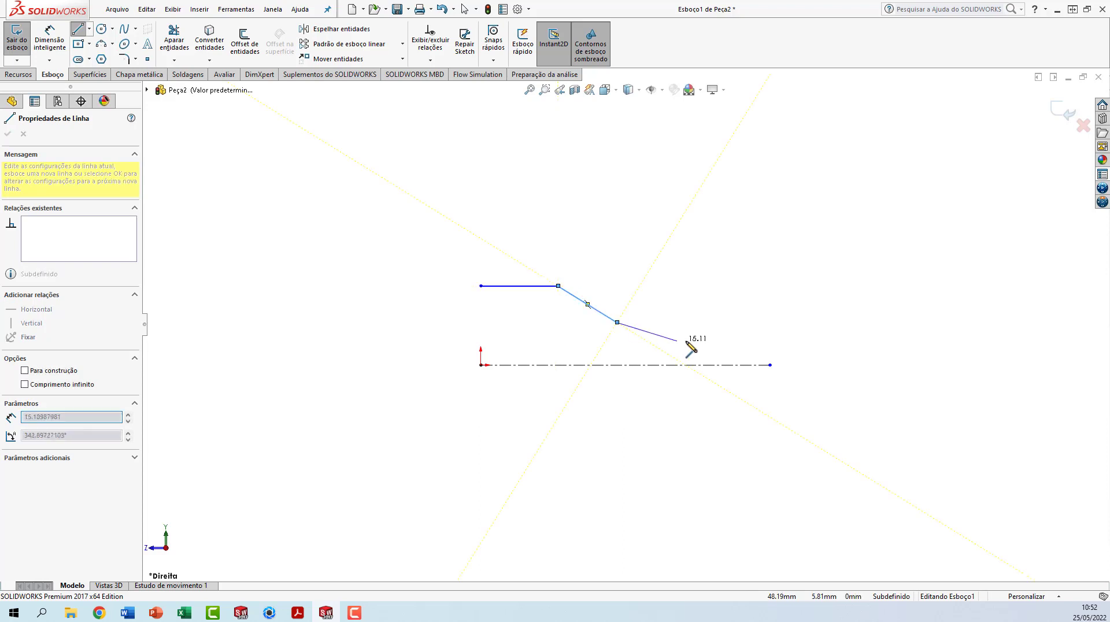
# Complete the open profile with a horizontal throat line, a rising line about 19 mm long and a horizontal end line level with the first.
pyautogui.click(685, 322)
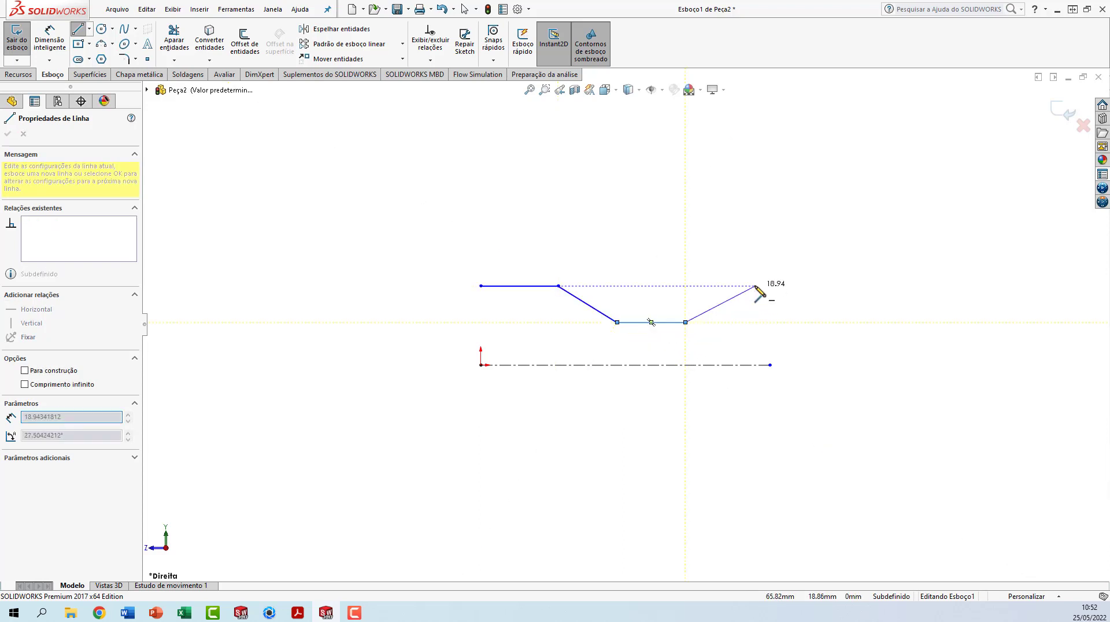
pyautogui.click(756, 285)
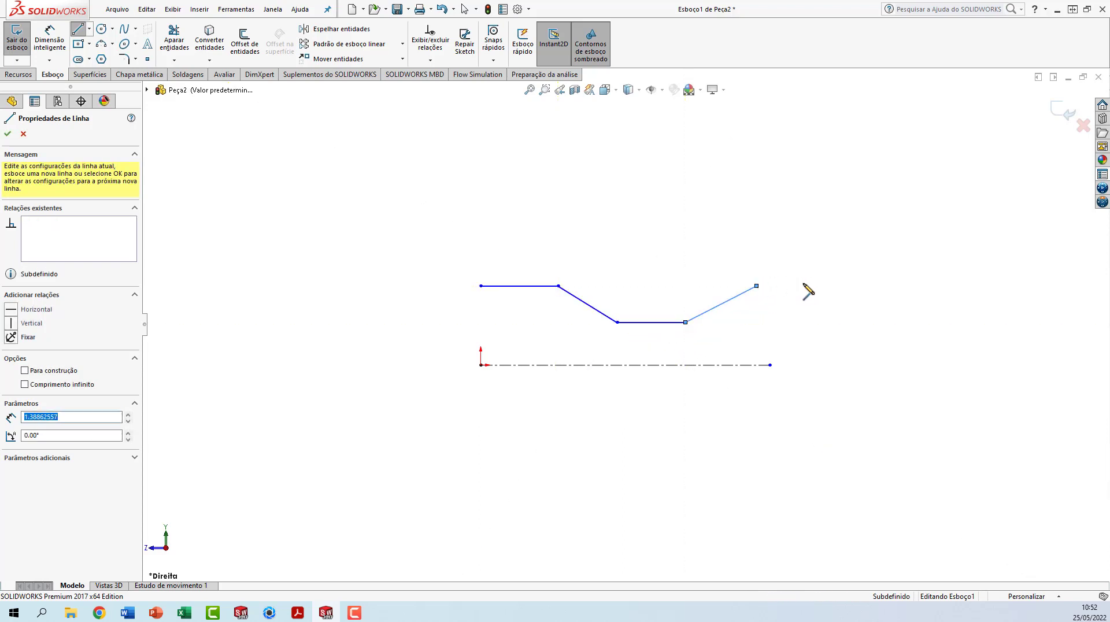
pyautogui.click(859, 285)
pyautogui.press('Escape')
pyautogui.press('Escape')
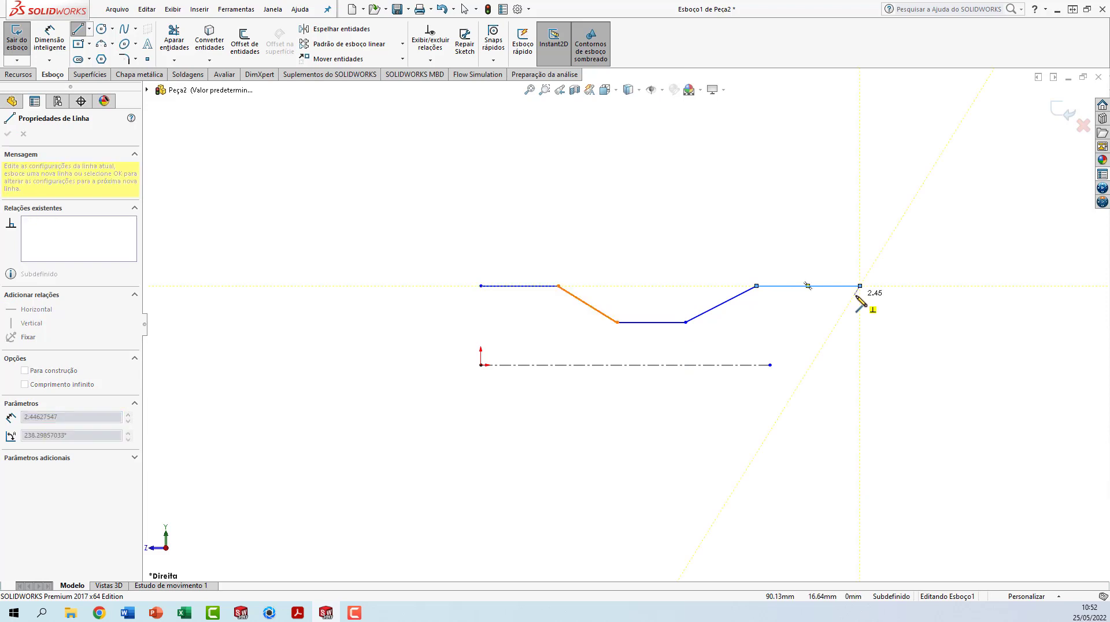
# Make the two outer horizontal lines of the profile equal in length and collinear.
pyautogui.scroll(-1, 627, 314)
pyautogui.scroll(-1, 627, 310)
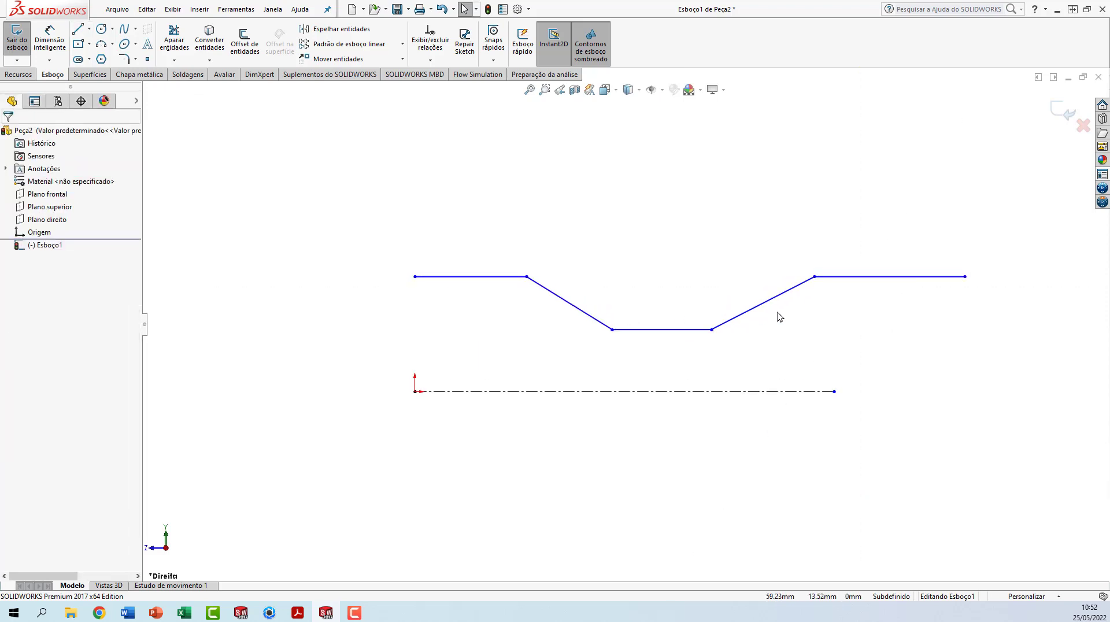
pyautogui.scroll(-1, 821, 317)
pyautogui.scroll(-1, 821, 312)
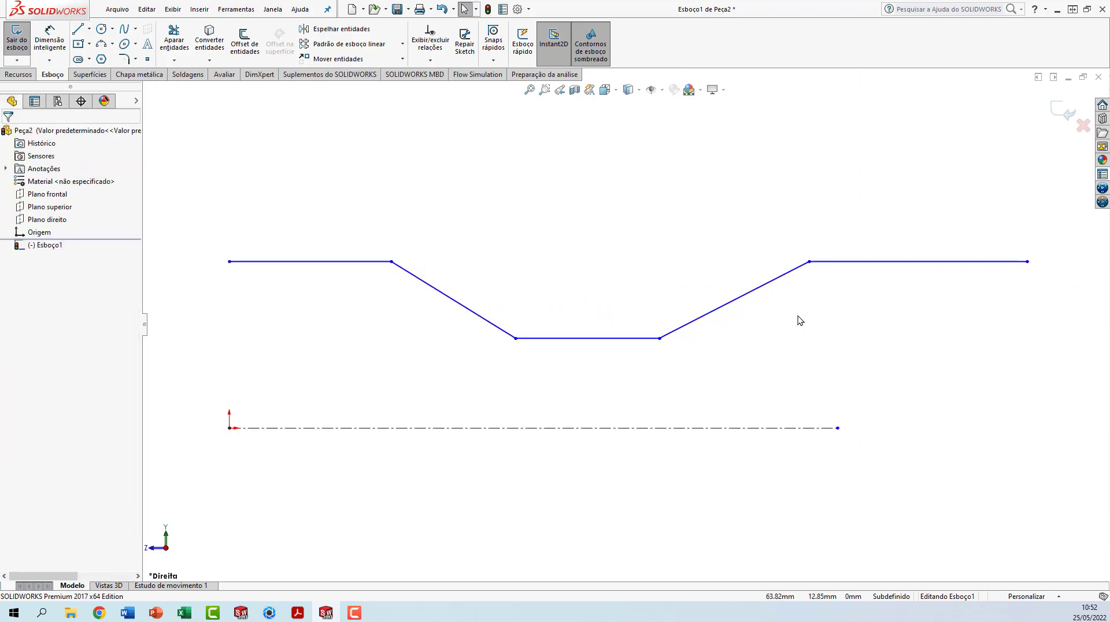
pyautogui.scroll(1, 797, 319)
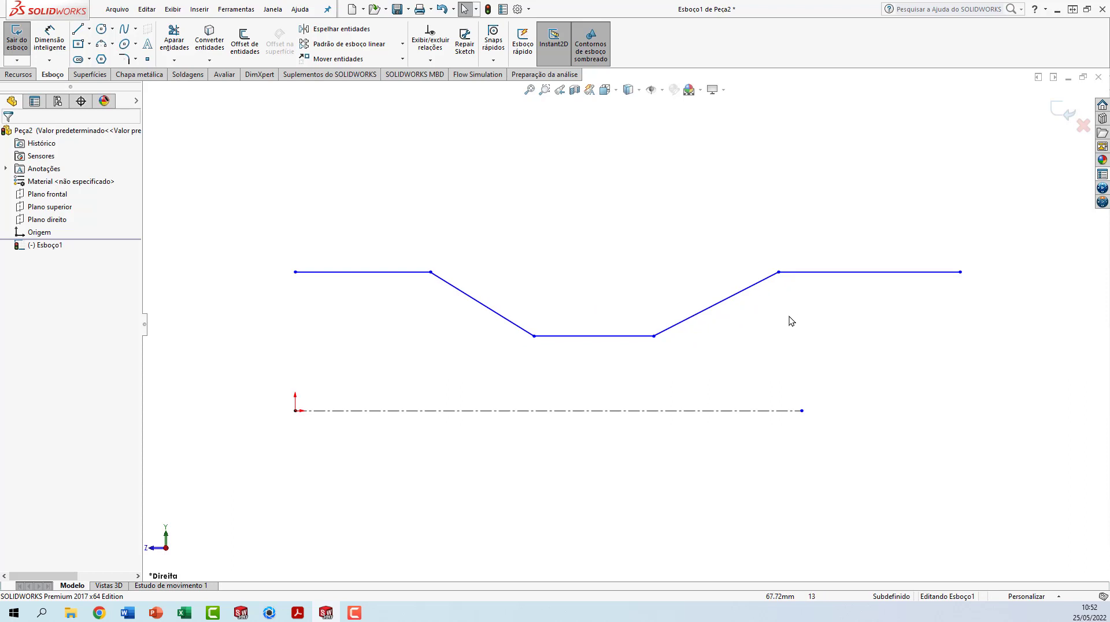
pyautogui.click(419, 272)
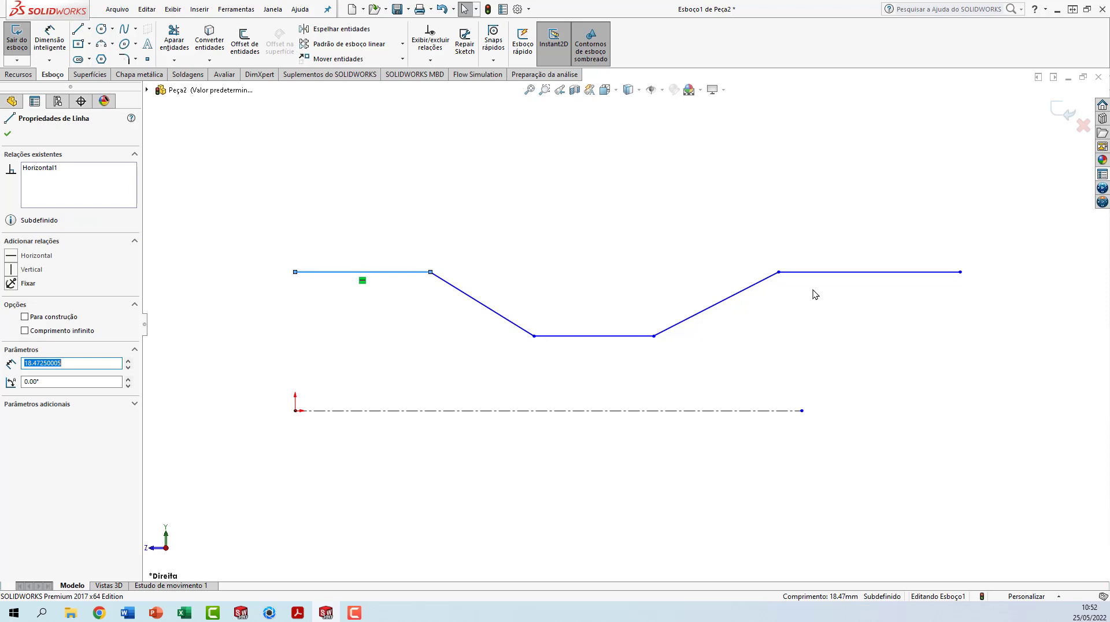
pyautogui.keyDown('ctrl'); pyautogui.click(803, 275); pyautogui.keyUp('ctrl')
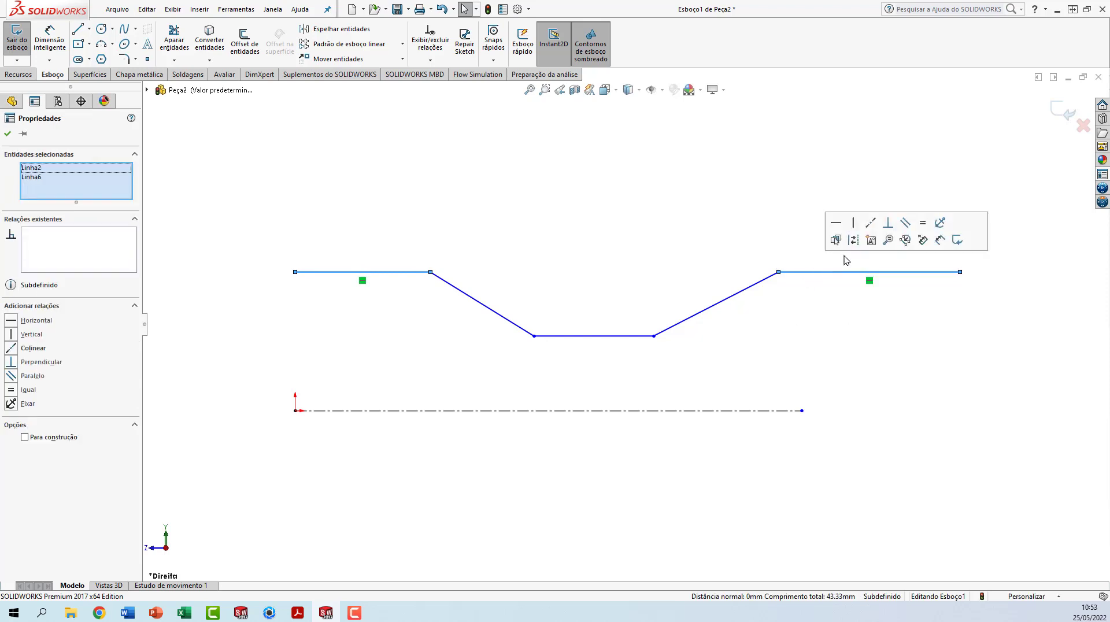
pyautogui.click(923, 226)
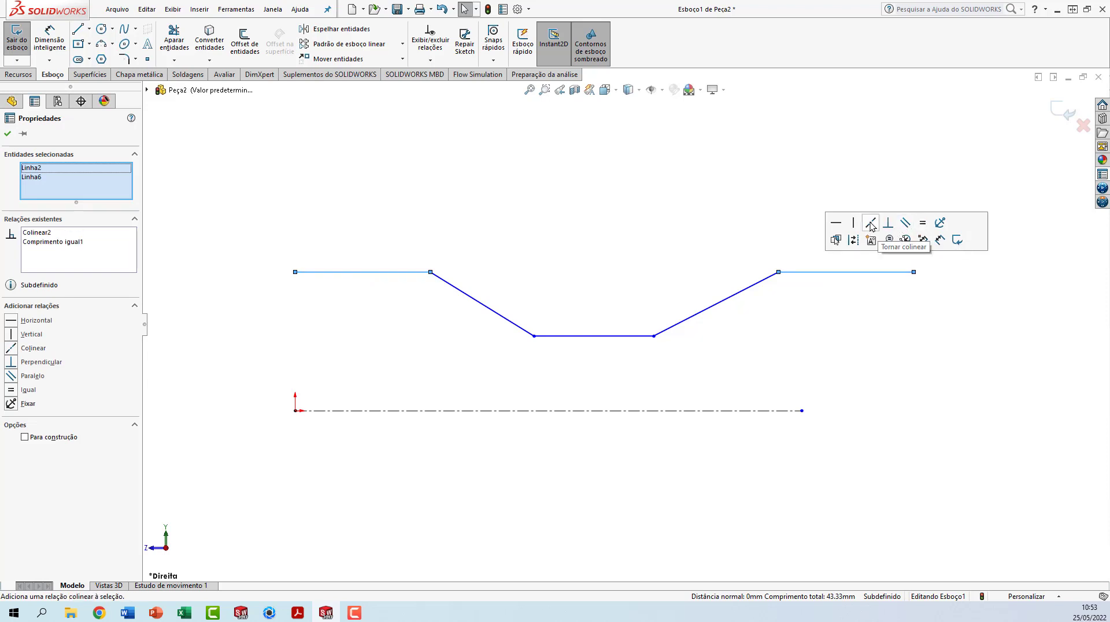
pyautogui.click(738, 193)
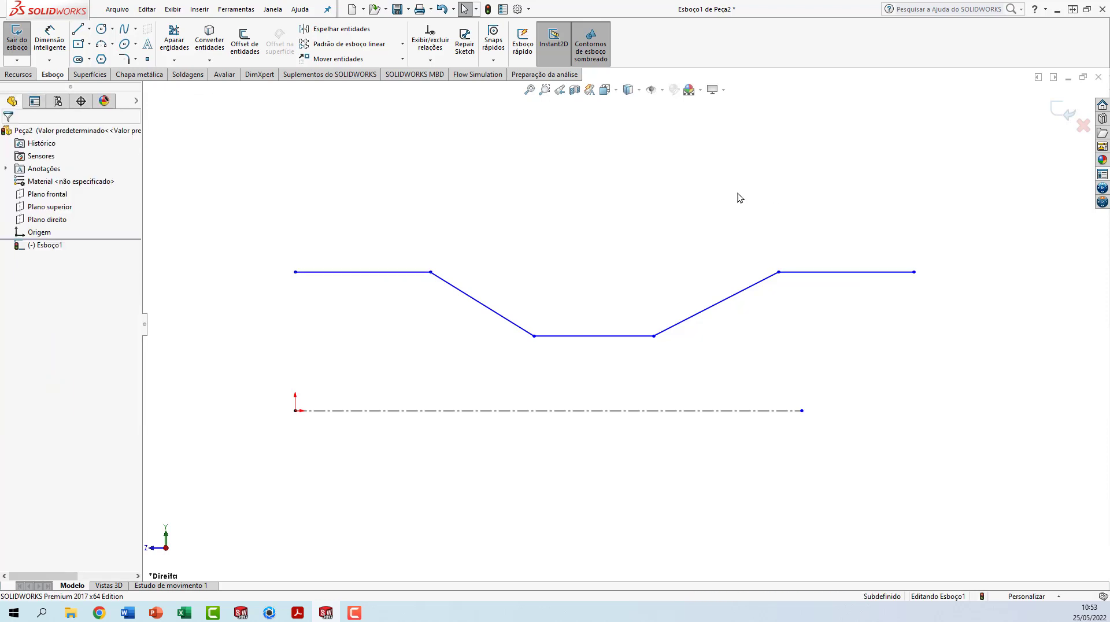
# Dimension the length of the first horizontal line, starting above the origin, as 100 mm.
pyautogui.click(49, 41)
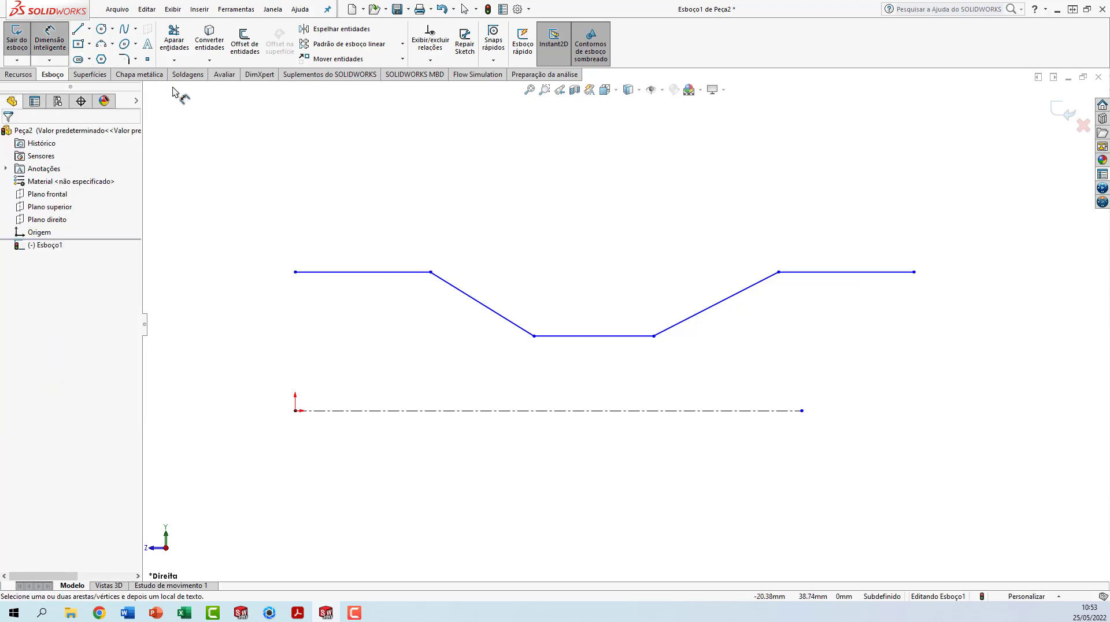
pyautogui.click(409, 272)
pyautogui.click(361, 246)
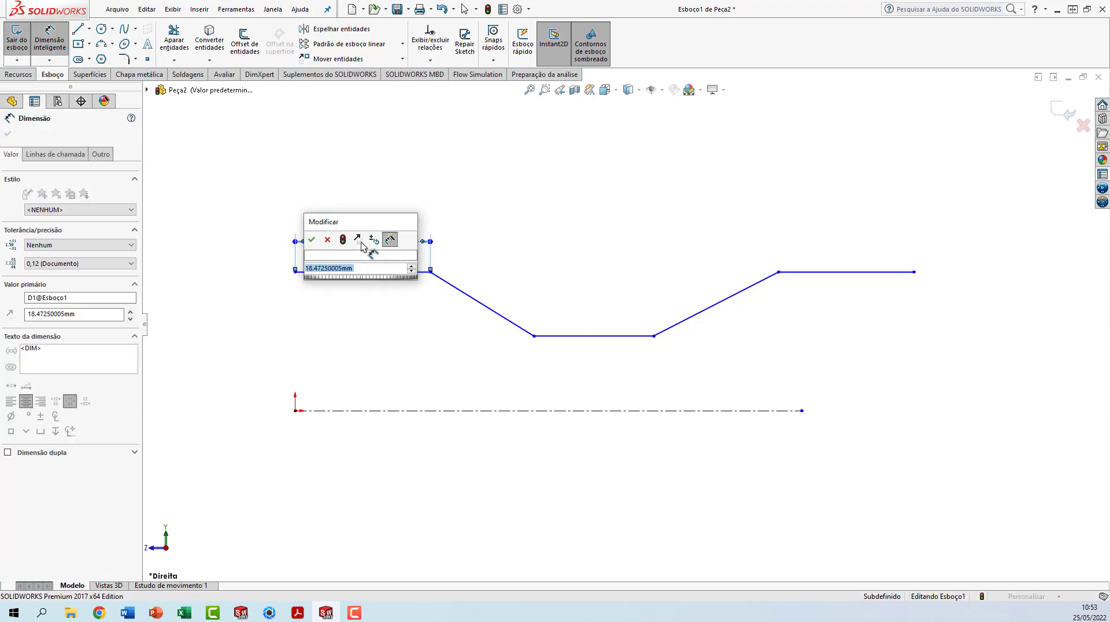
pyautogui.write('100')
pyautogui.press('Return')
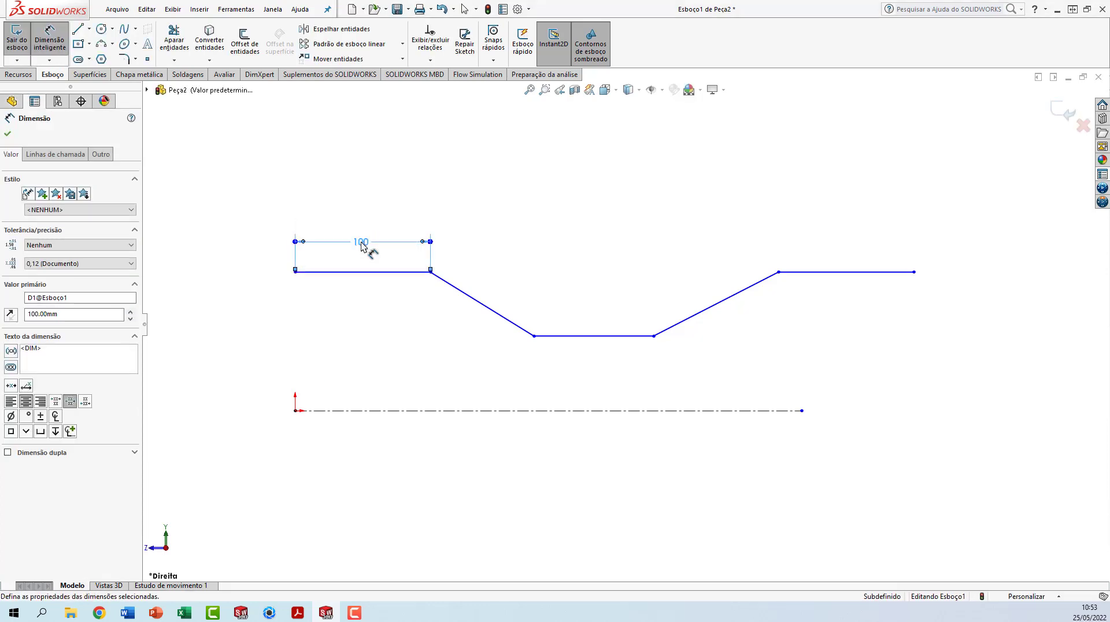
pyautogui.click(639, 195)
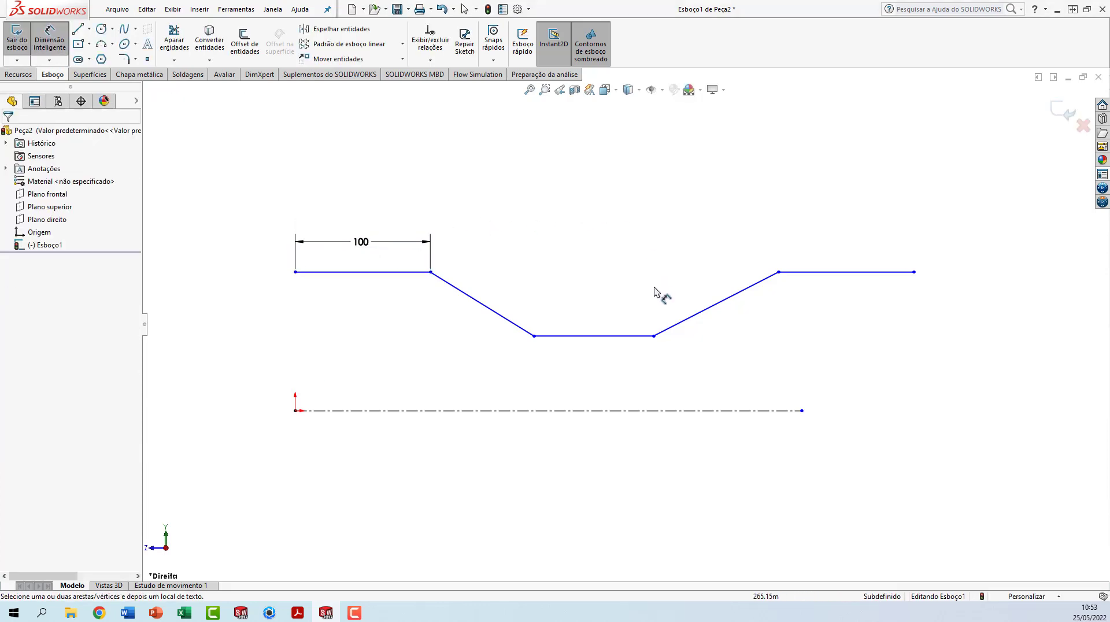
# Dimension the length of the lower middle horizontal line as 60 mm.
pyautogui.click(642, 336)
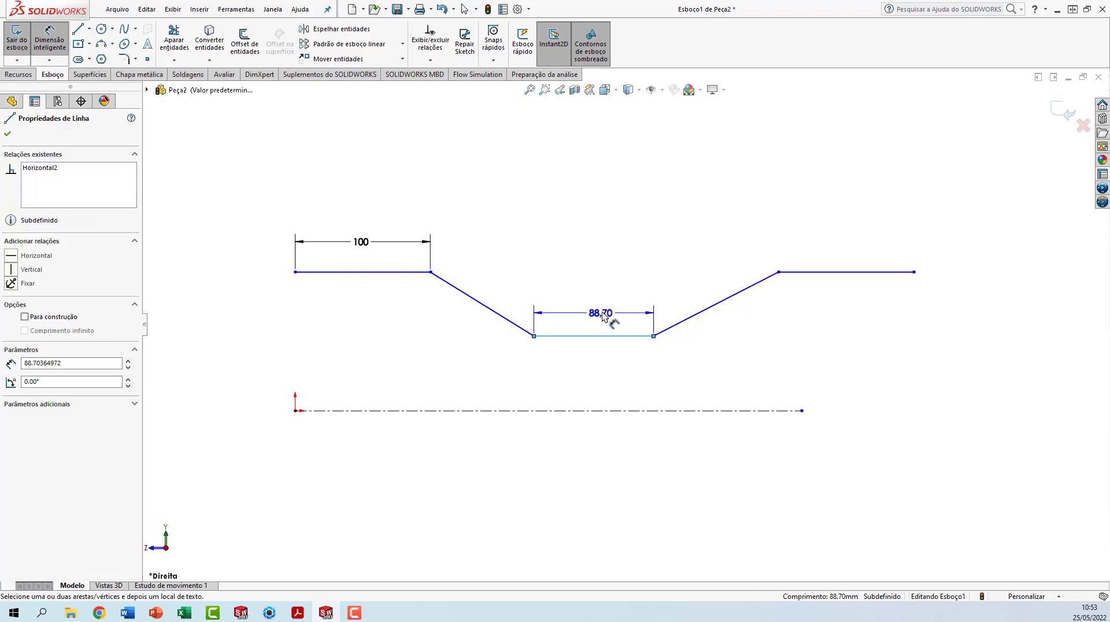
pyautogui.click(606, 317)
pyautogui.write('60')
pyautogui.press('Return')
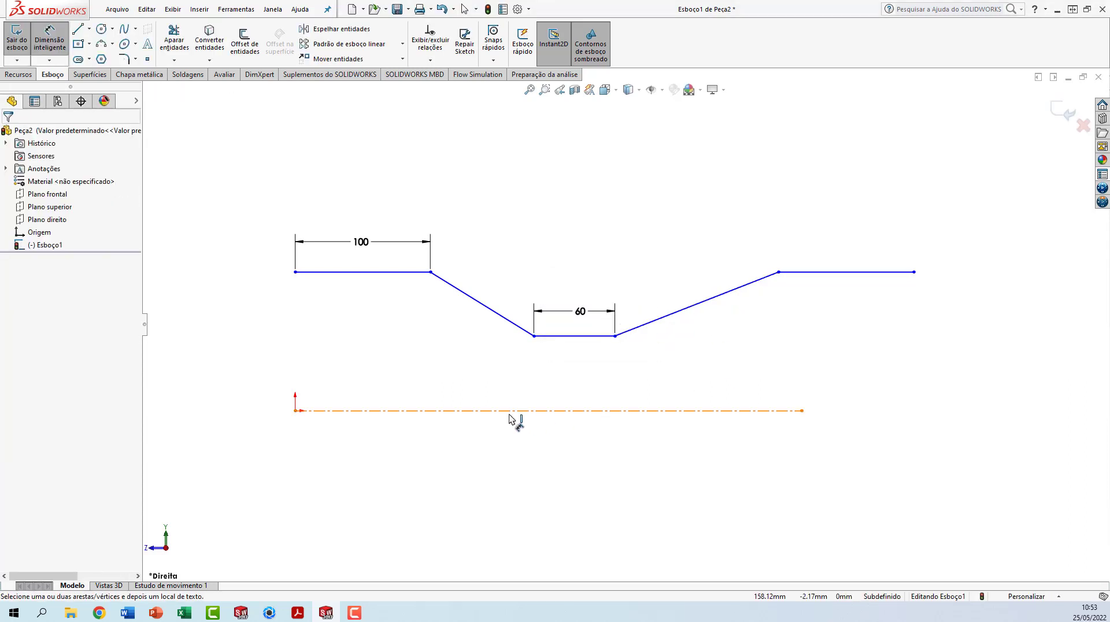
# Add a 100 mm diameter dimension between the first horizontal line and the centerline.
pyautogui.click(391, 279)
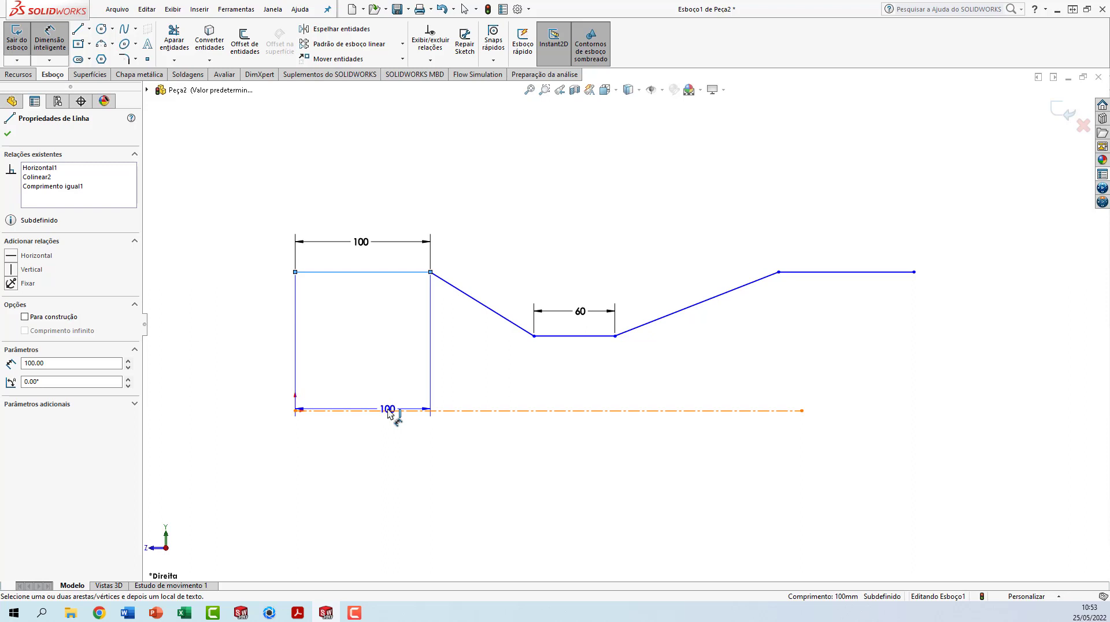
pyautogui.click(387, 410)
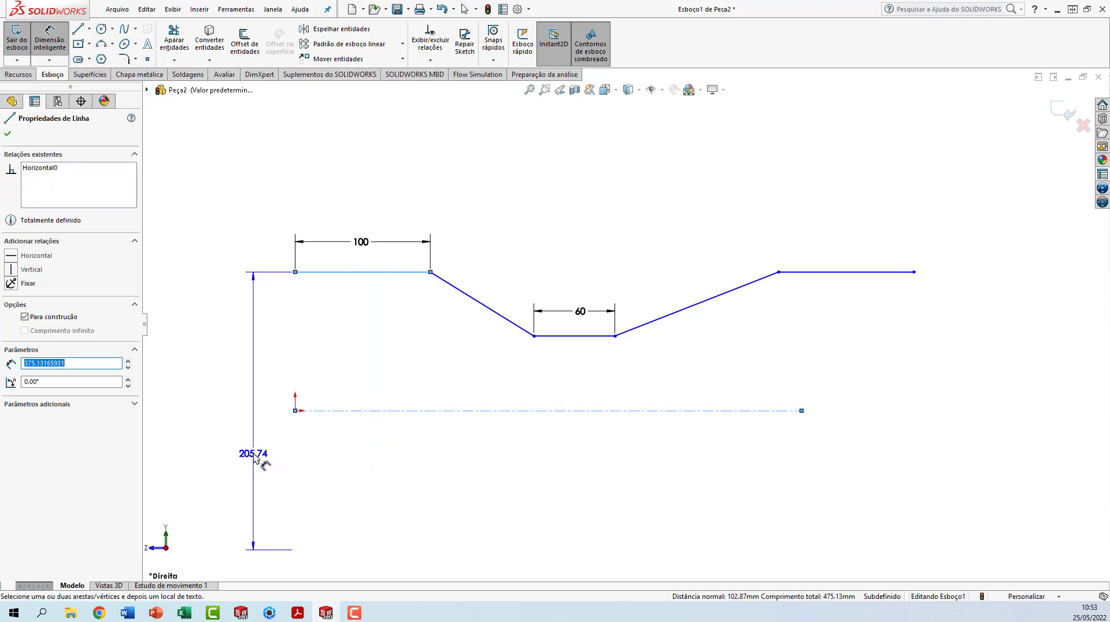
pyautogui.click(253, 453)
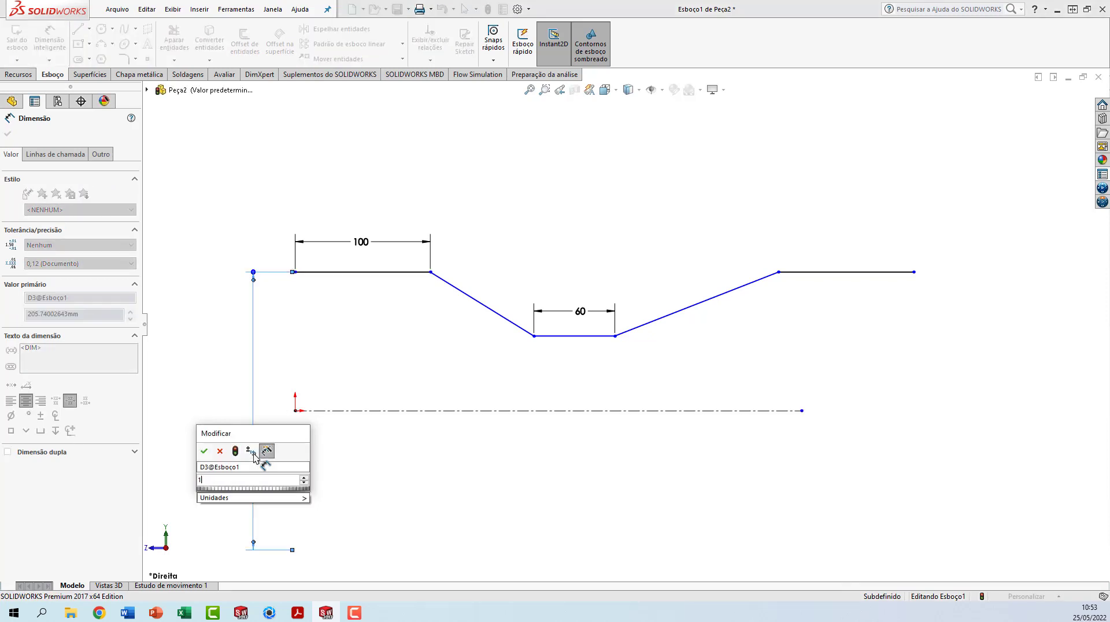
pyautogui.press('Return')
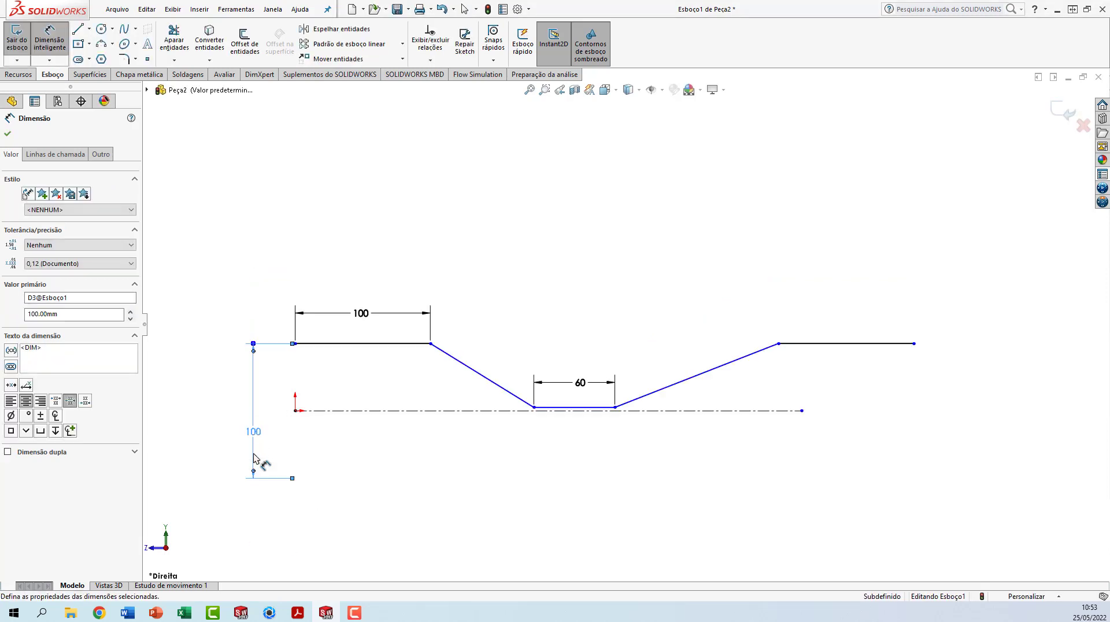
# Add a 50 mm diameter dimension between the middle throat line and the centerline.
pyautogui.scroll(-2, 604, 432)
pyautogui.scroll(-2, 604, 432)
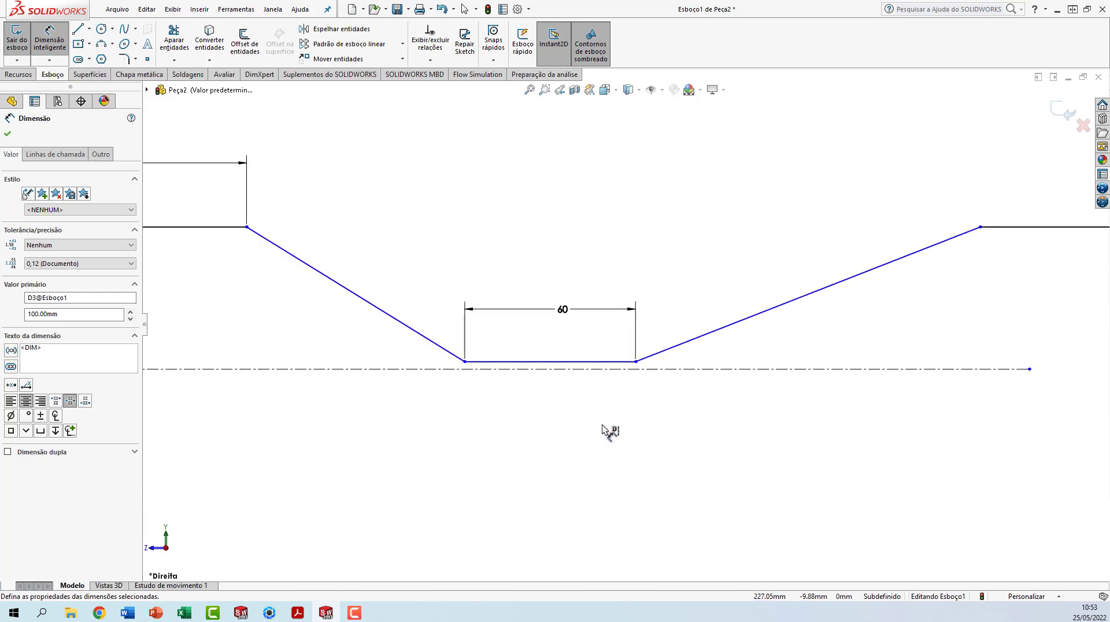
pyautogui.scroll(-2, 614, 374)
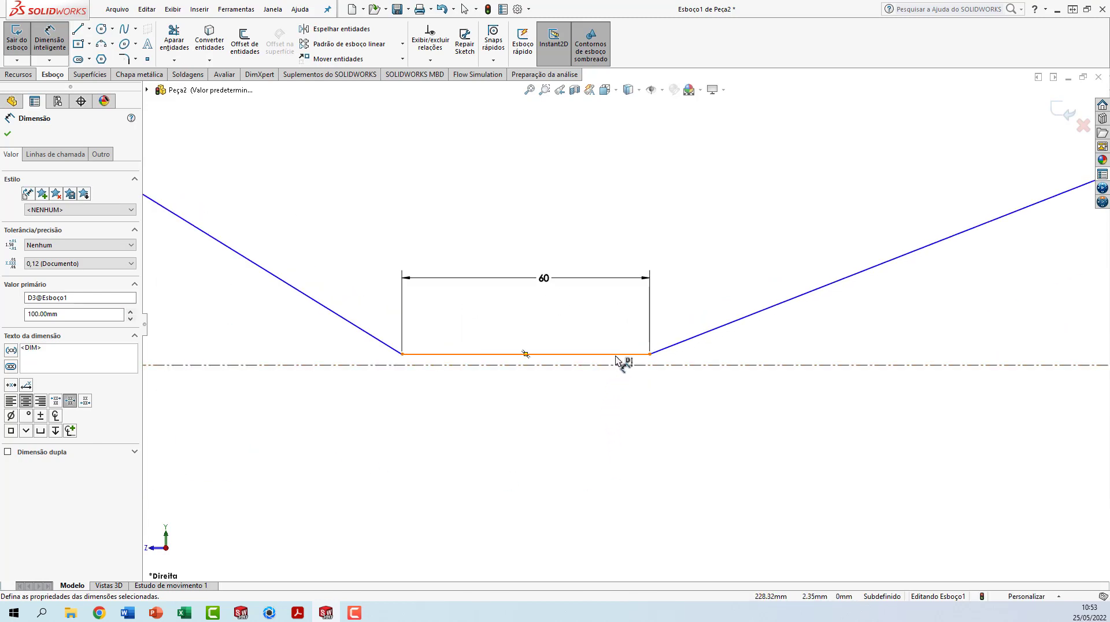
pyautogui.click(617, 356)
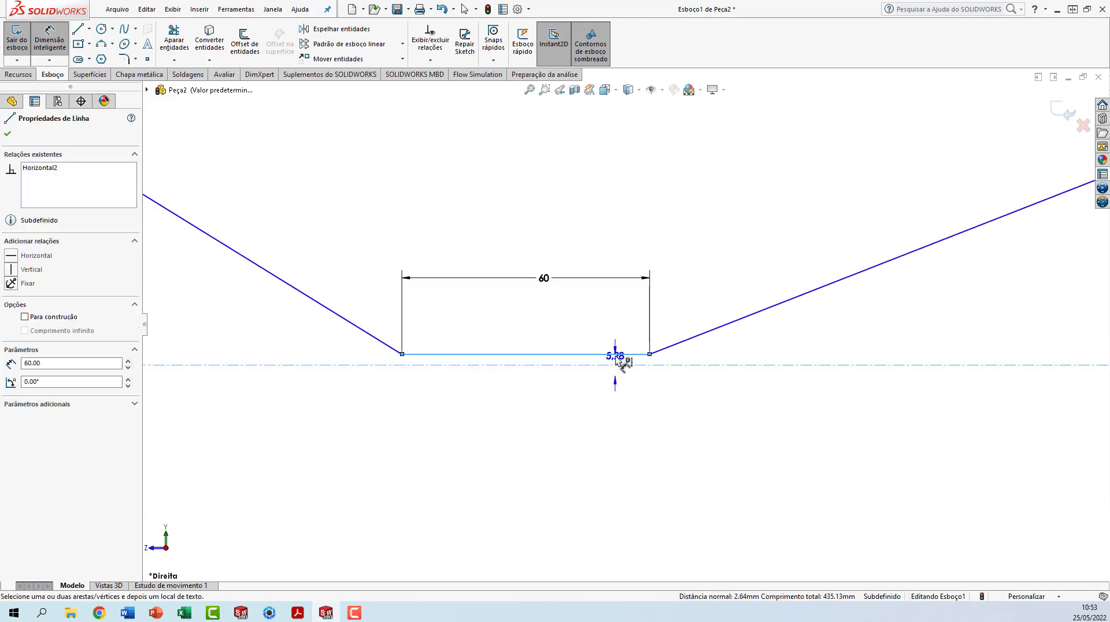
pyautogui.click(607, 396)
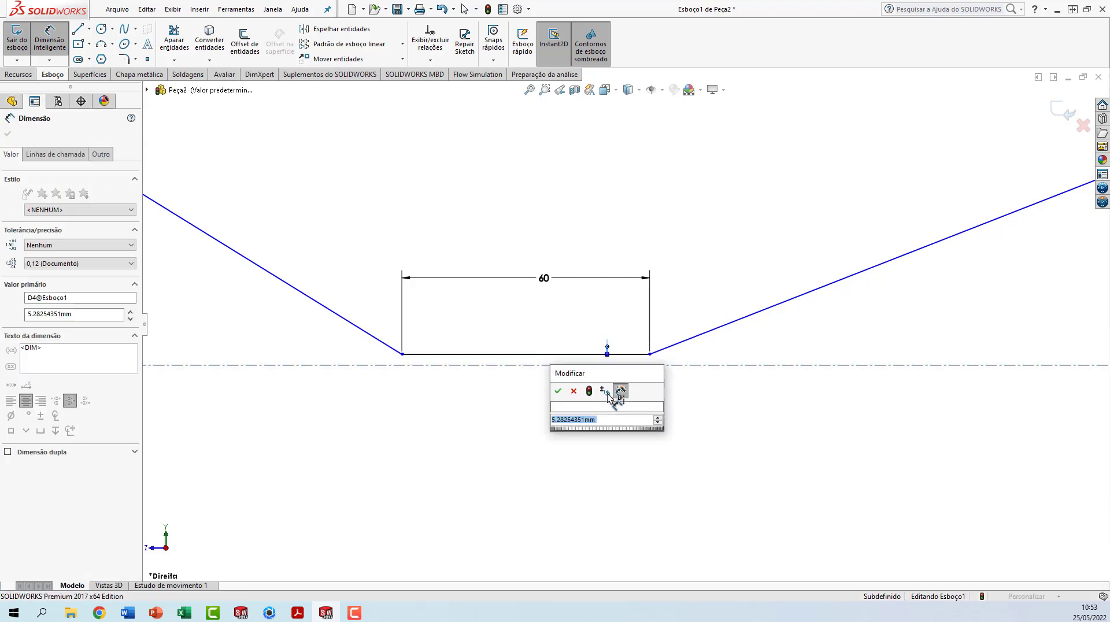
pyautogui.press('Return')
pyautogui.scroll(6, 636, 404)
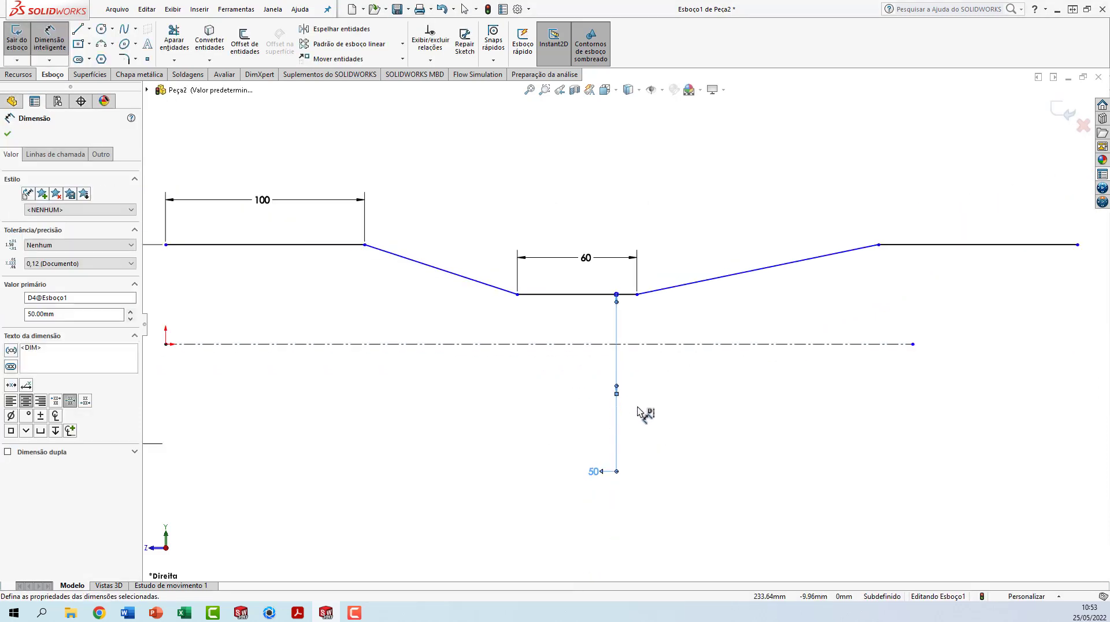
pyautogui.click(687, 411)
# Dimension the angle between the descending converging line and the centerline as 10°.
pyautogui.scroll(-1, 609, 235)
pyautogui.scroll(1, 608, 234)
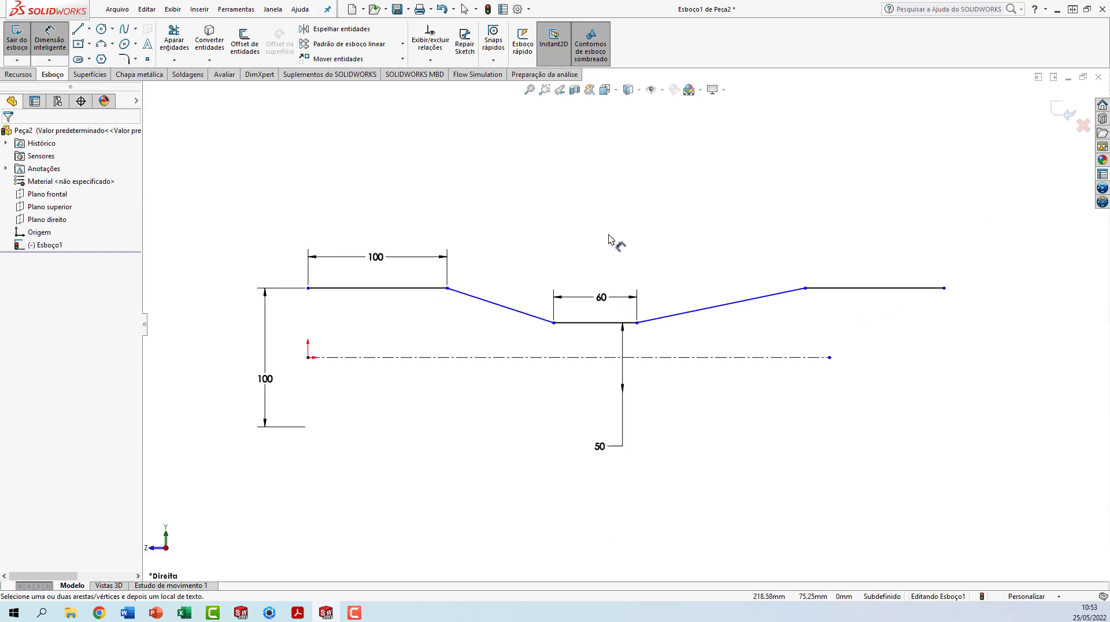
pyautogui.click(525, 317)
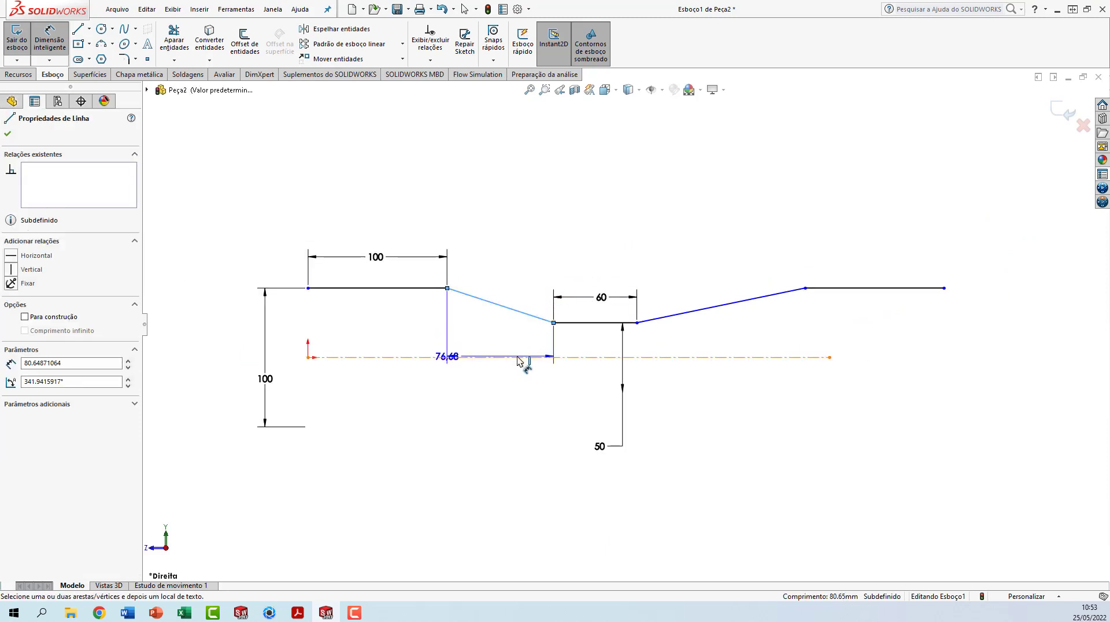
pyautogui.click(518, 358)
pyautogui.click(496, 341)
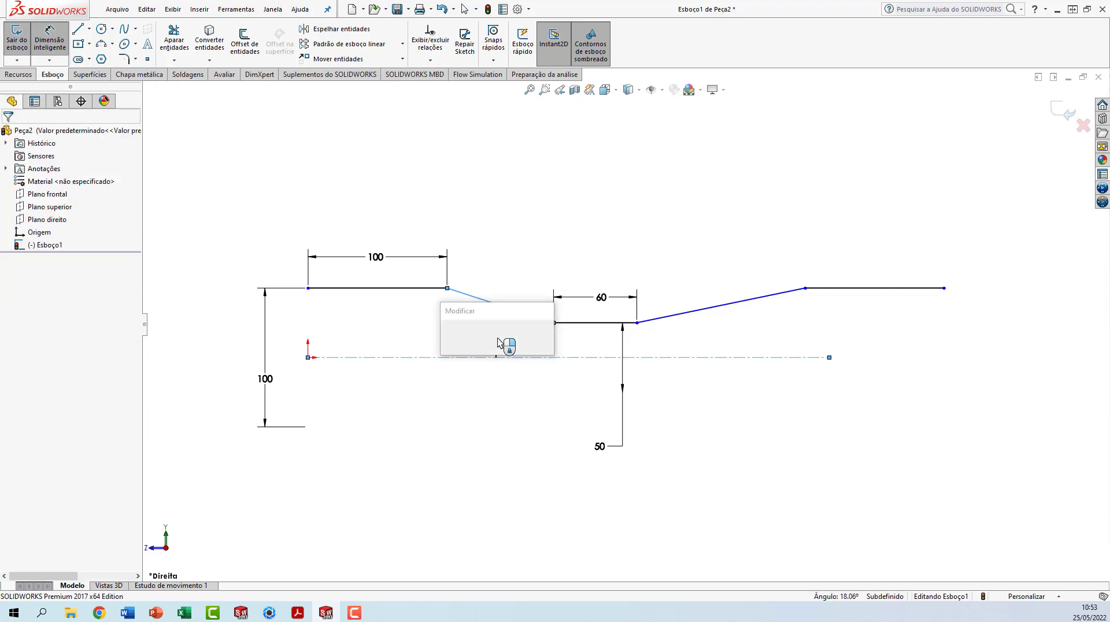
pyautogui.write('10')
pyautogui.press('Return')
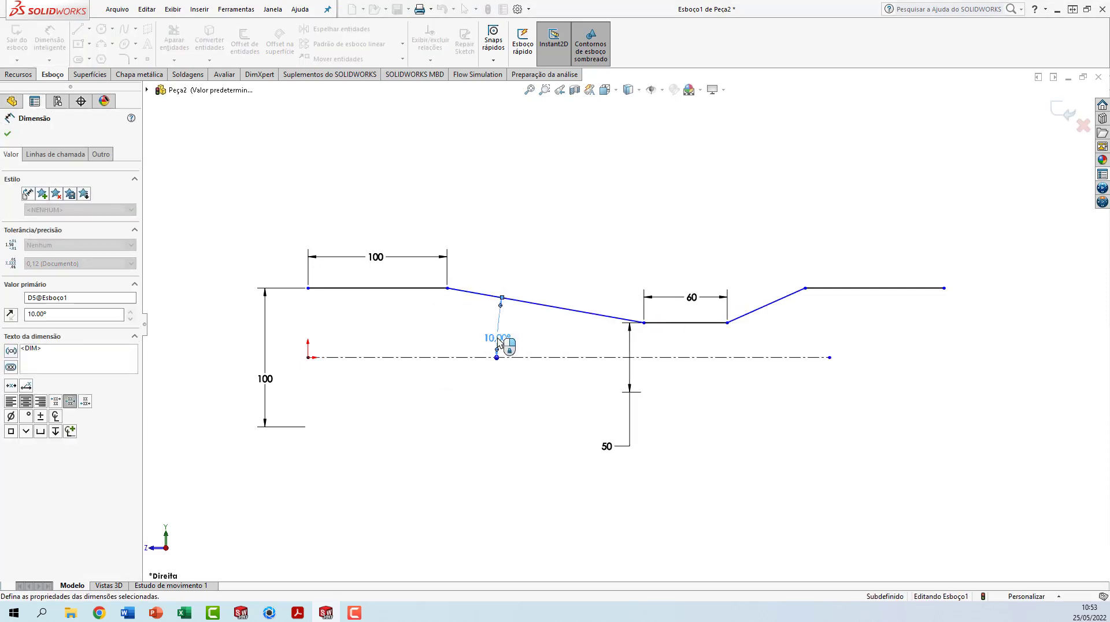
pyautogui.click(907, 345)
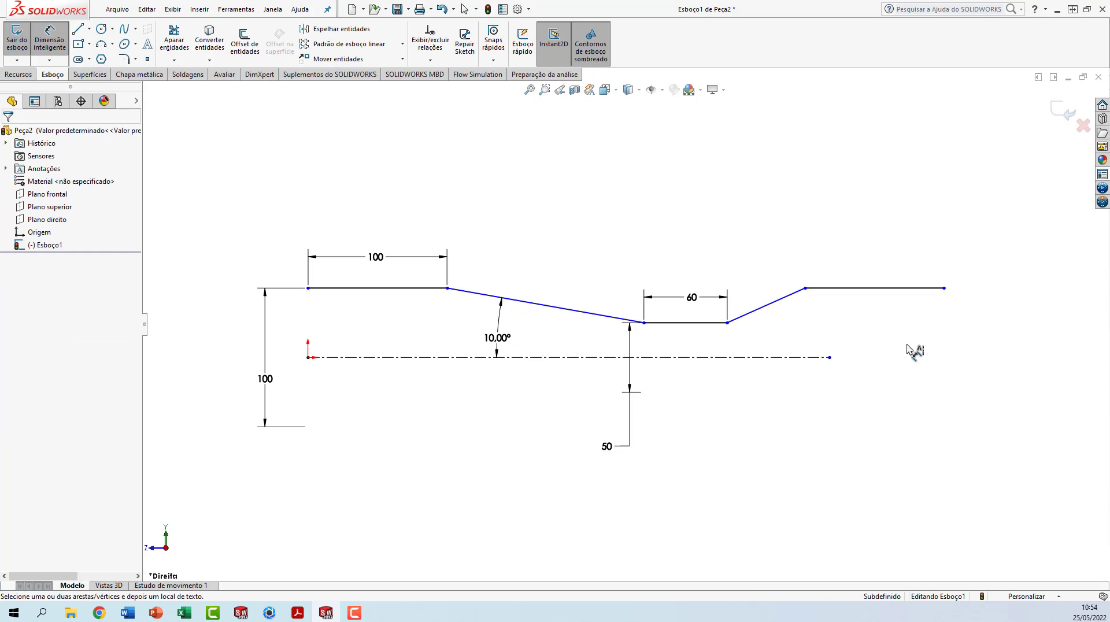
# Dimension the angle between the rising diverging line and the centerline as 5°, and finish dimensioning.
pyautogui.click(750, 315)
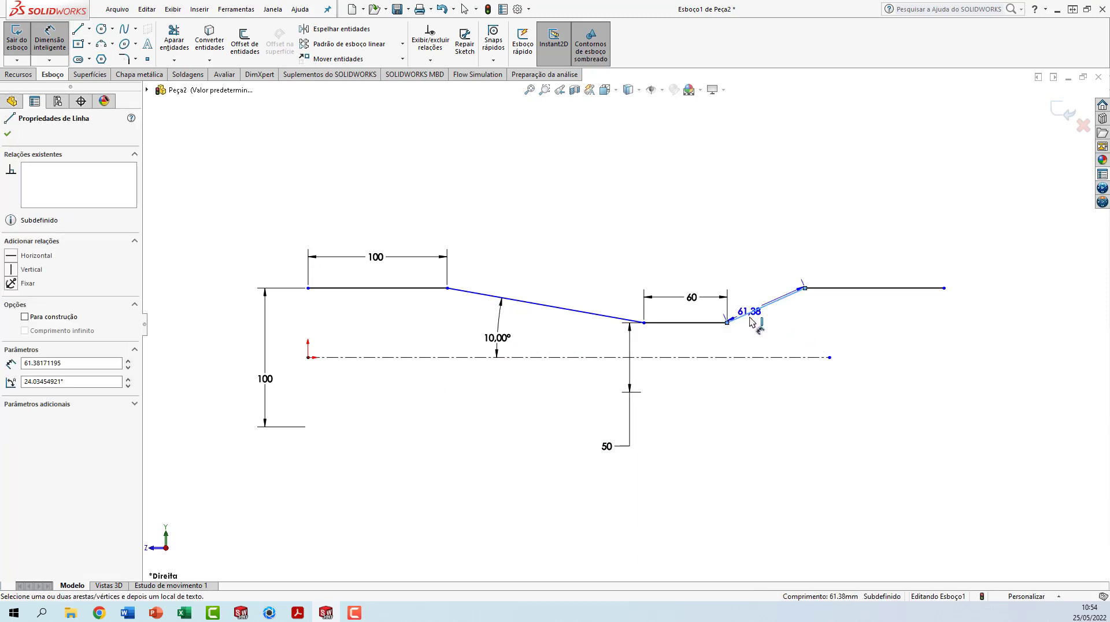
pyautogui.click(763, 357)
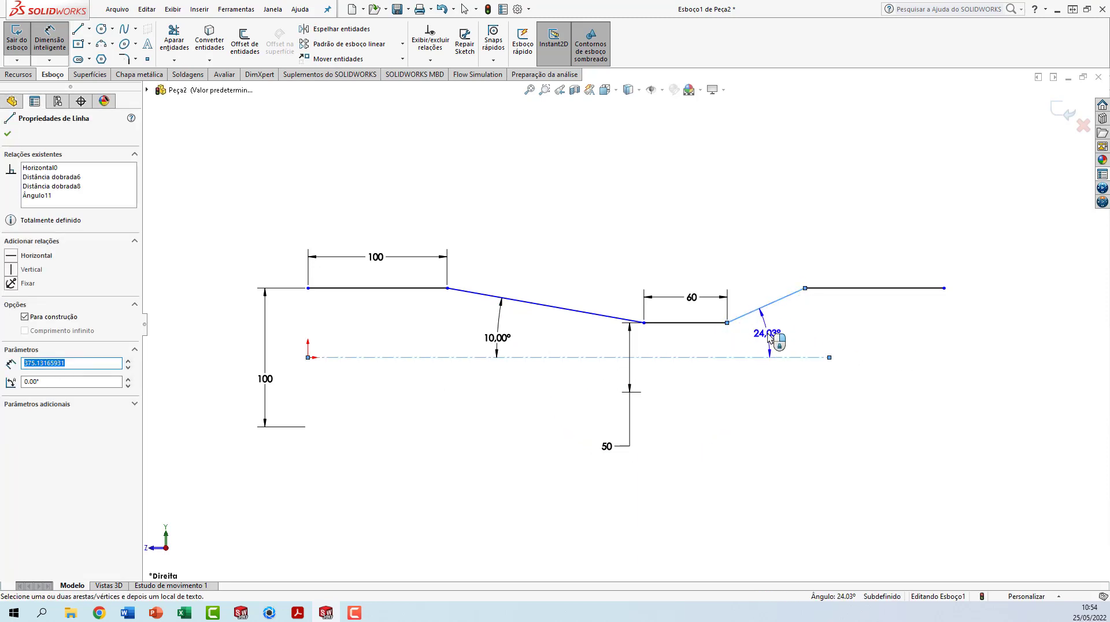
pyautogui.click(767, 341)
pyautogui.write('5')
pyautogui.press('Return')
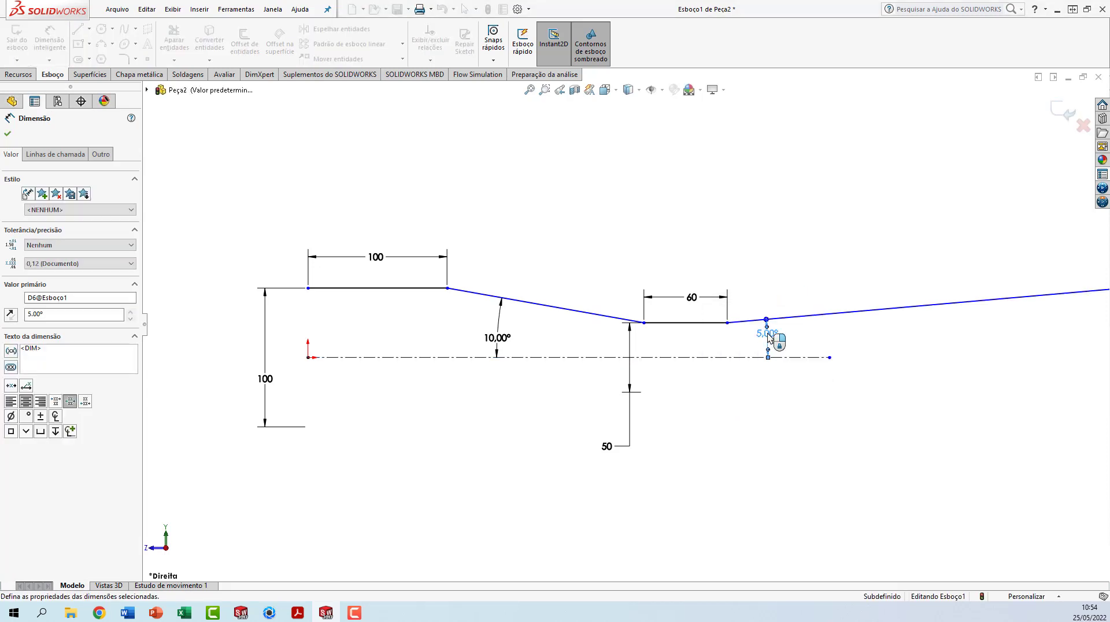
pyautogui.click(872, 374)
pyautogui.scroll(3, 872, 374)
pyautogui.scroll(-1, 885, 349)
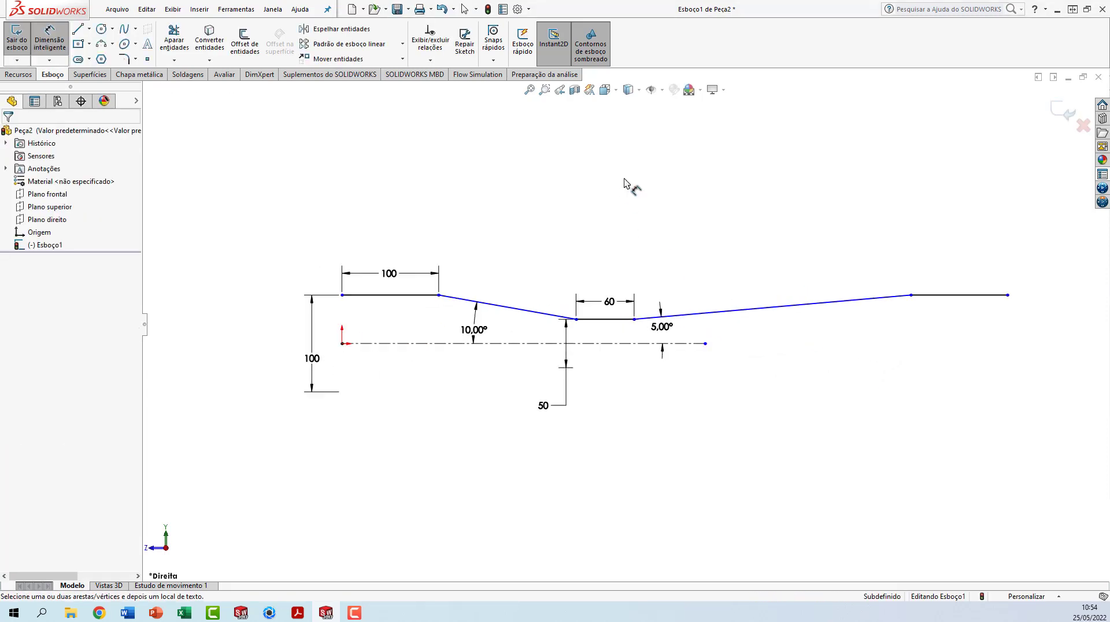
pyautogui.press('Escape')
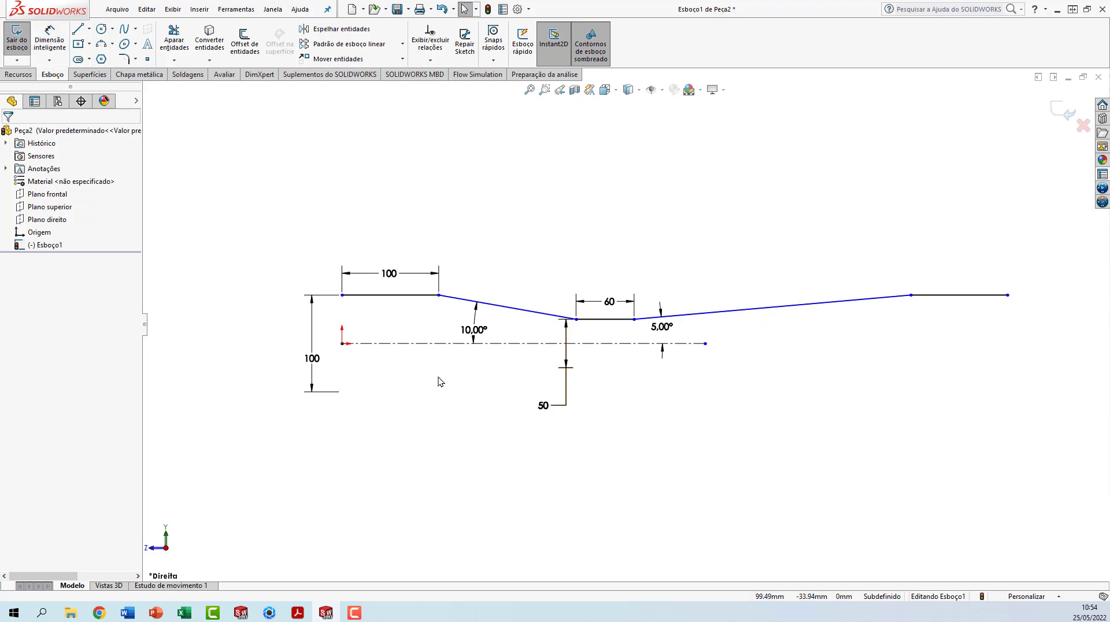
# Add a Vertical relation between the start point of the first horizontal line and the origin.
pyautogui.scroll(-1, 394, 358)
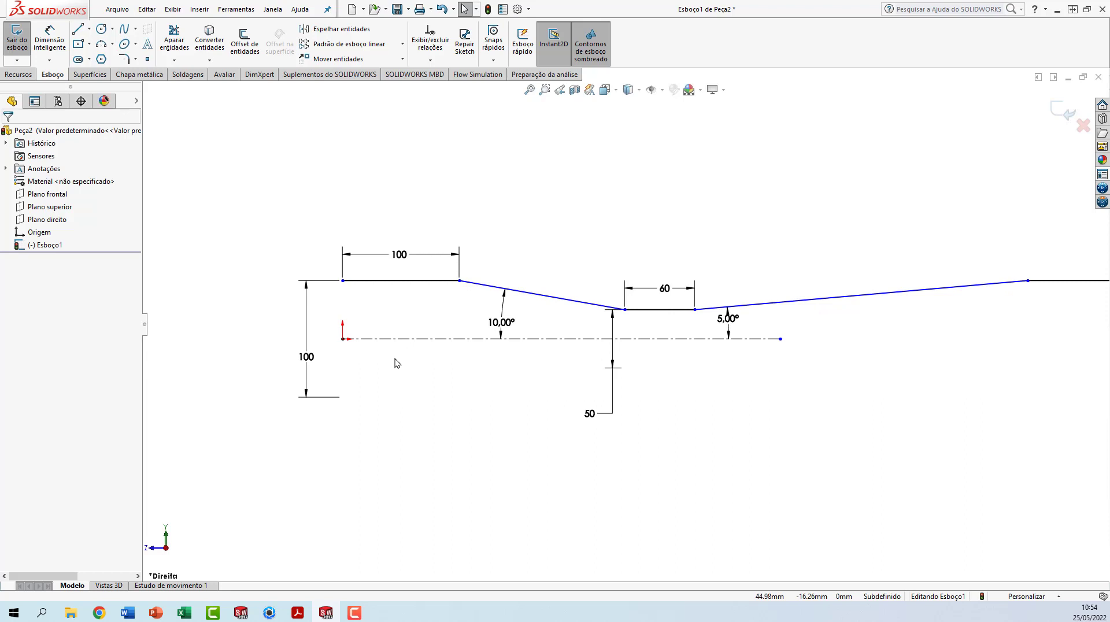
pyautogui.click(342, 282)
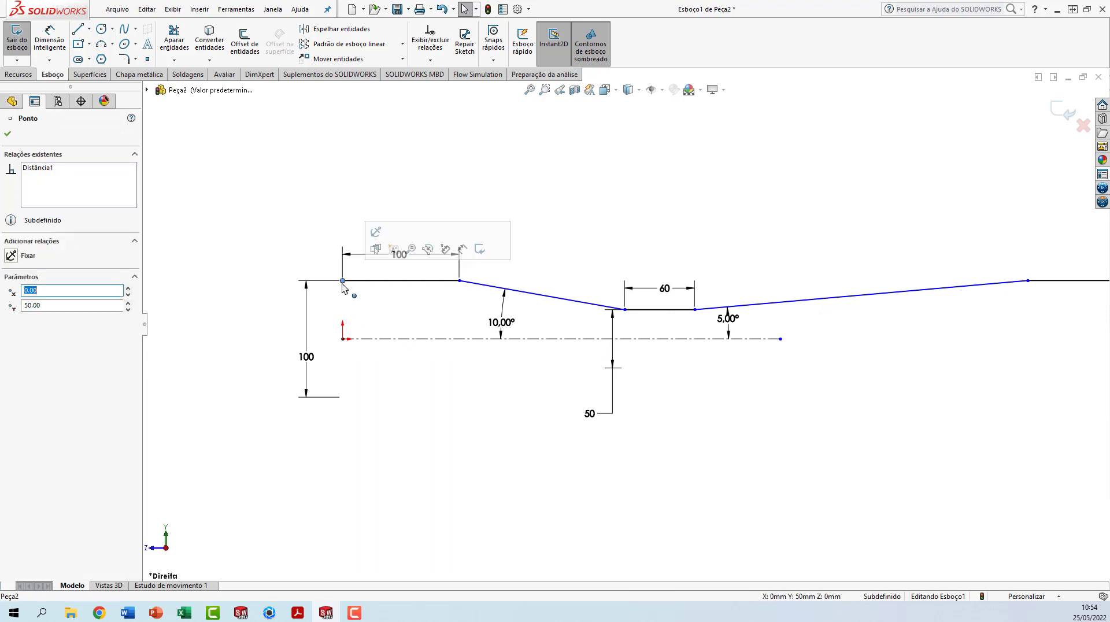
pyautogui.keyDown('ctrl'); pyautogui.click(342, 339); pyautogui.keyUp('ctrl')
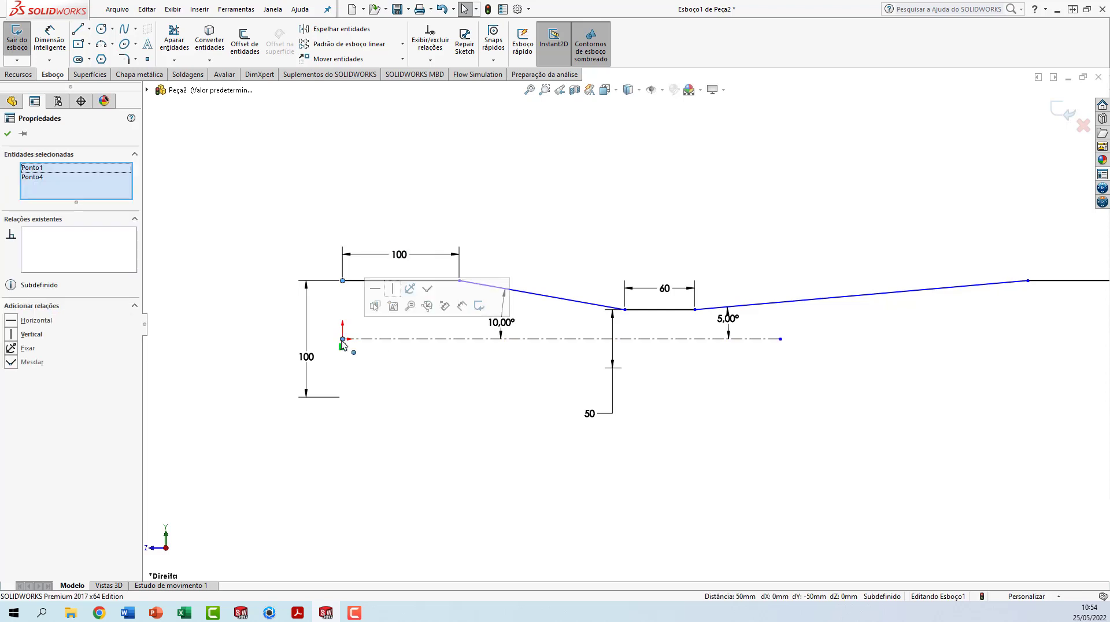
pyautogui.click(392, 289)
pyautogui.click(460, 399)
pyautogui.scroll(2, 737, 397)
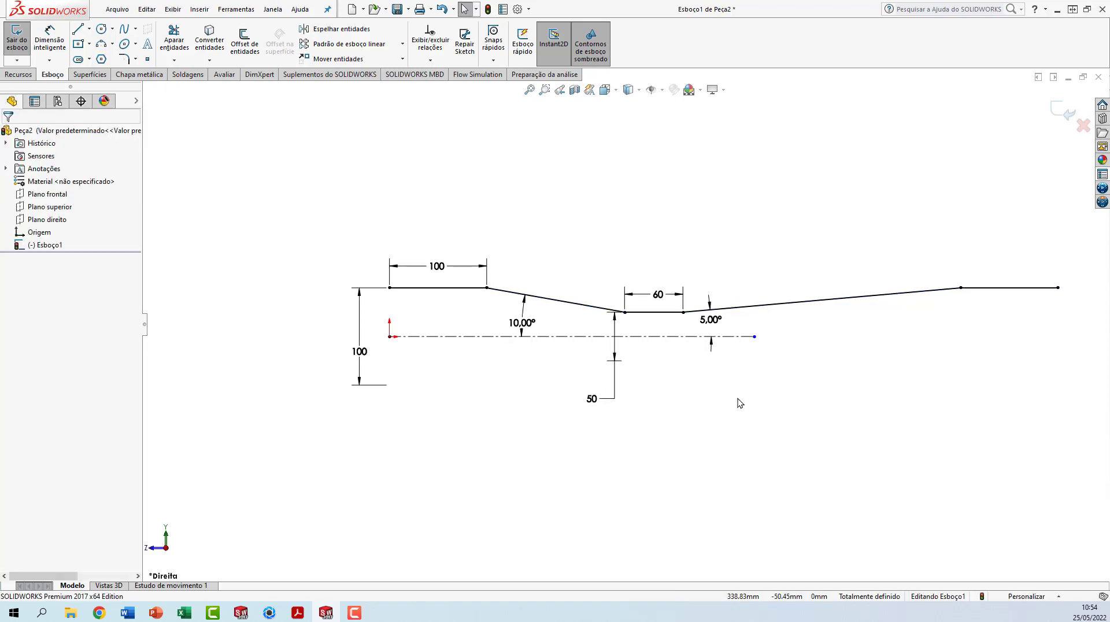
pyautogui.scroll(-2, 689, 337)
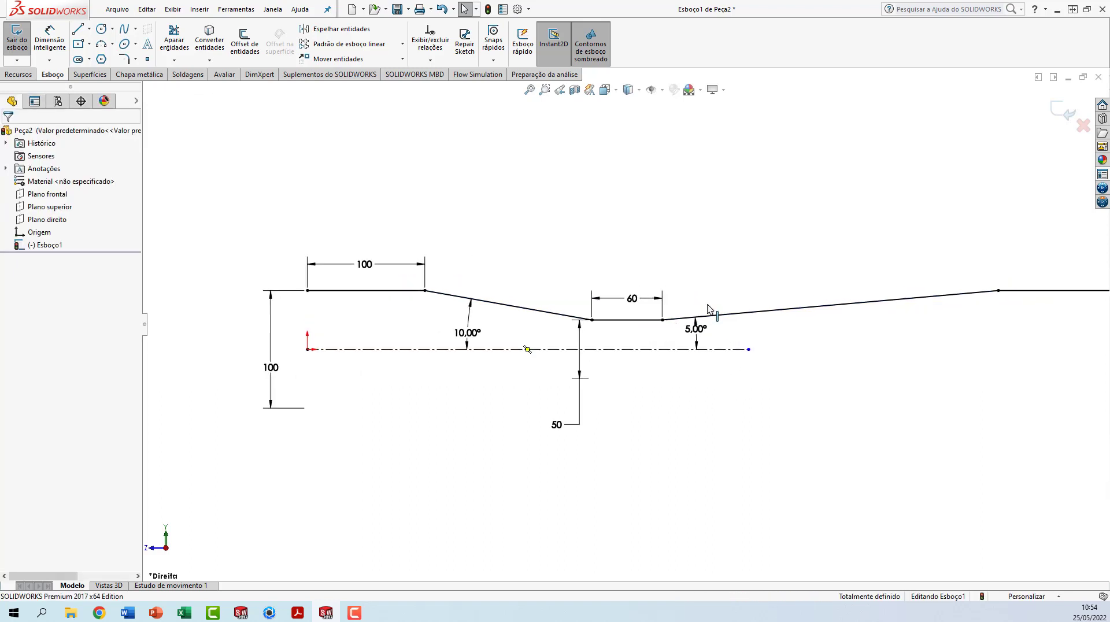
pyautogui.click(706, 338)
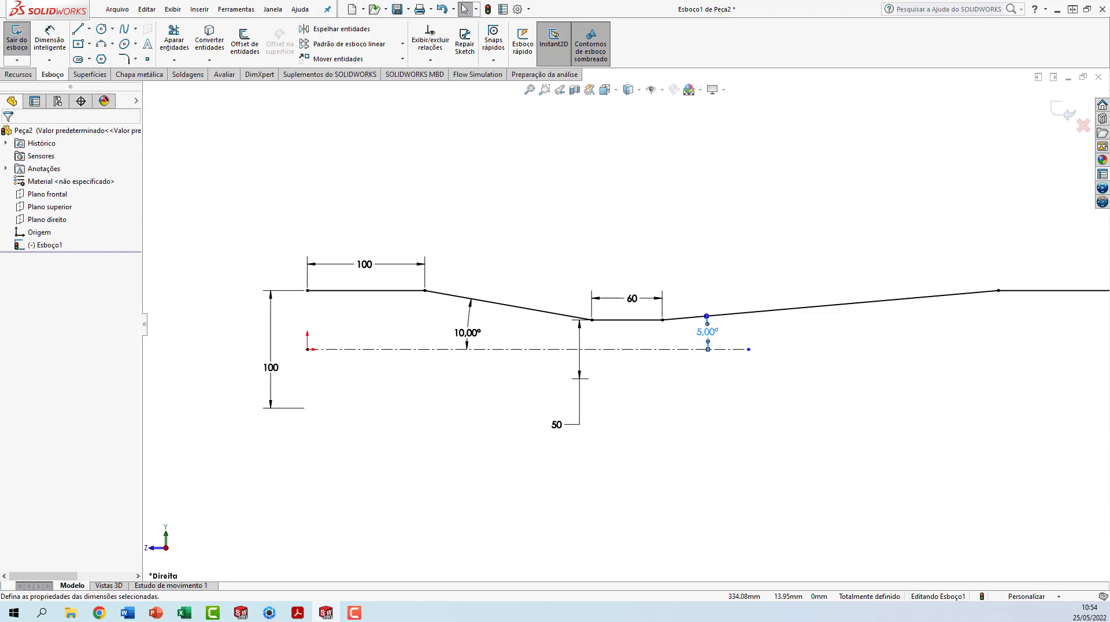
pyautogui.scroll(1, 884, 337)
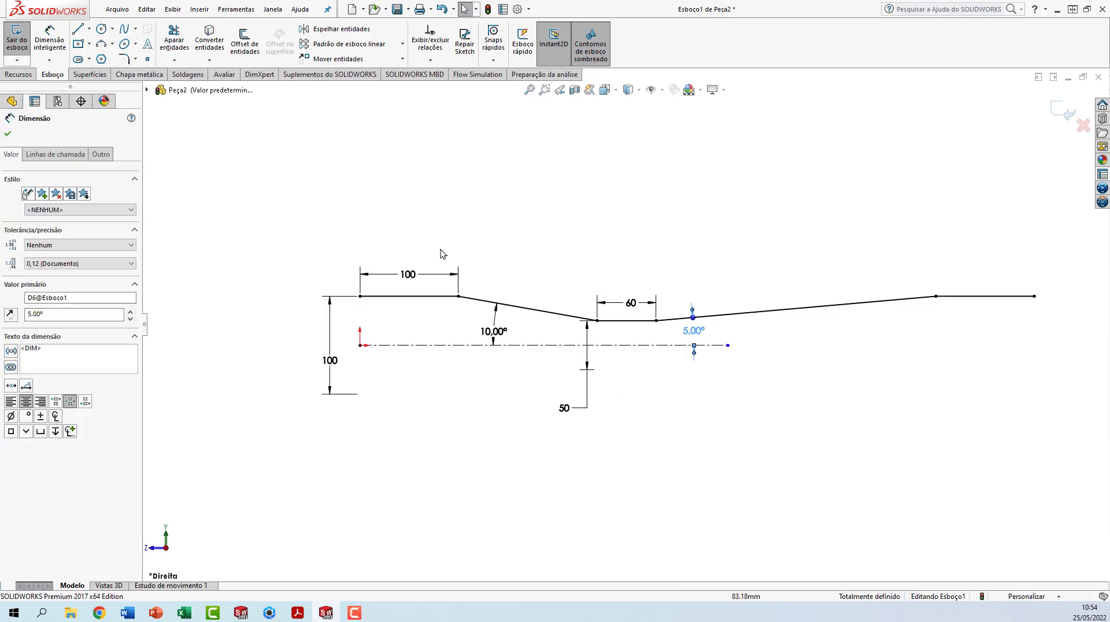
# Set up a 2 mm chain offset from the first horizontal line, reversed to the outer side of the profile.
pyautogui.click(244, 44)
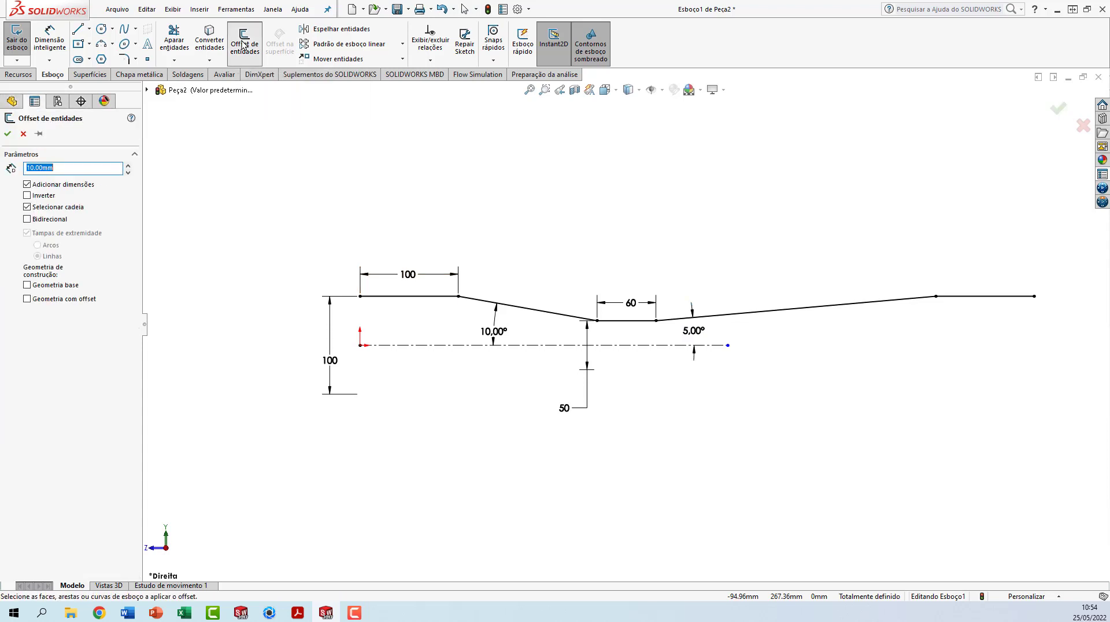
pyautogui.click(83, 167)
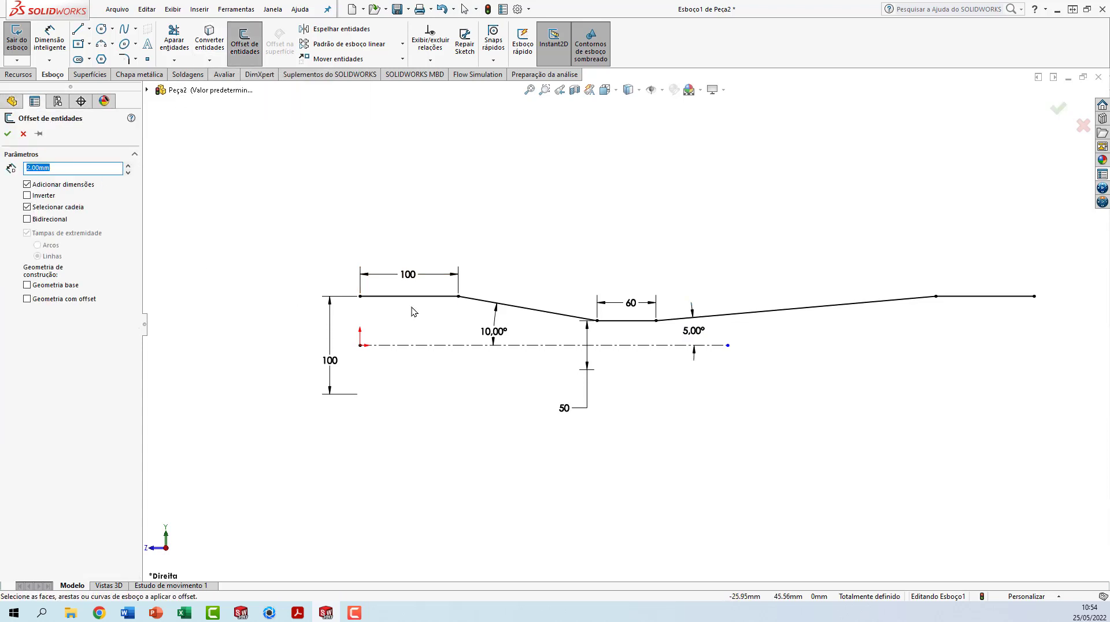
pyautogui.scroll(-3, 470, 307)
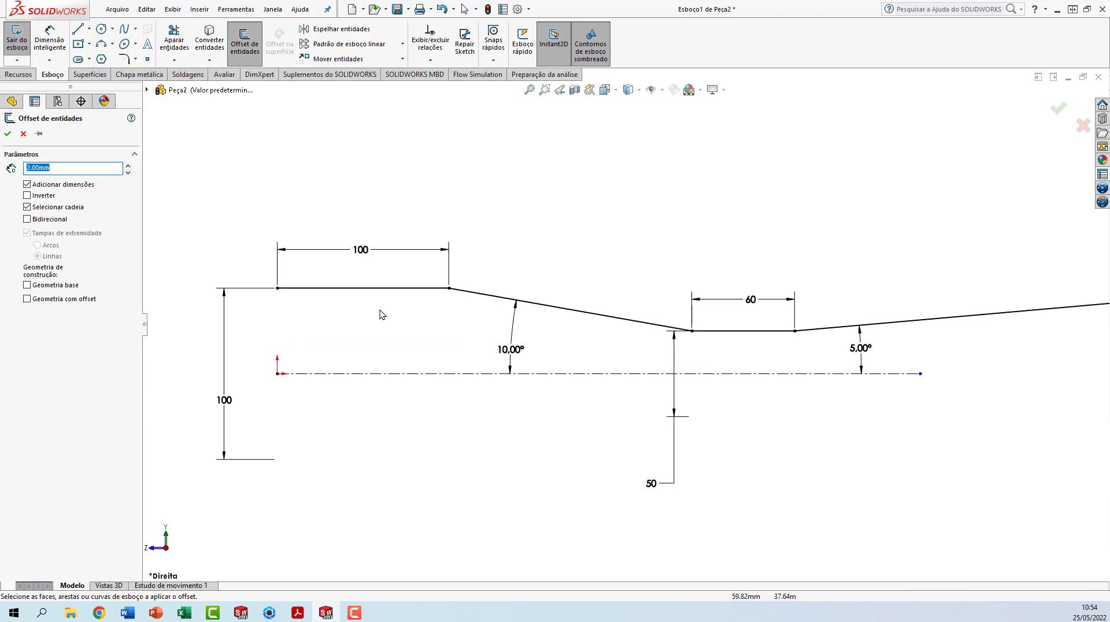
pyautogui.click(375, 288)
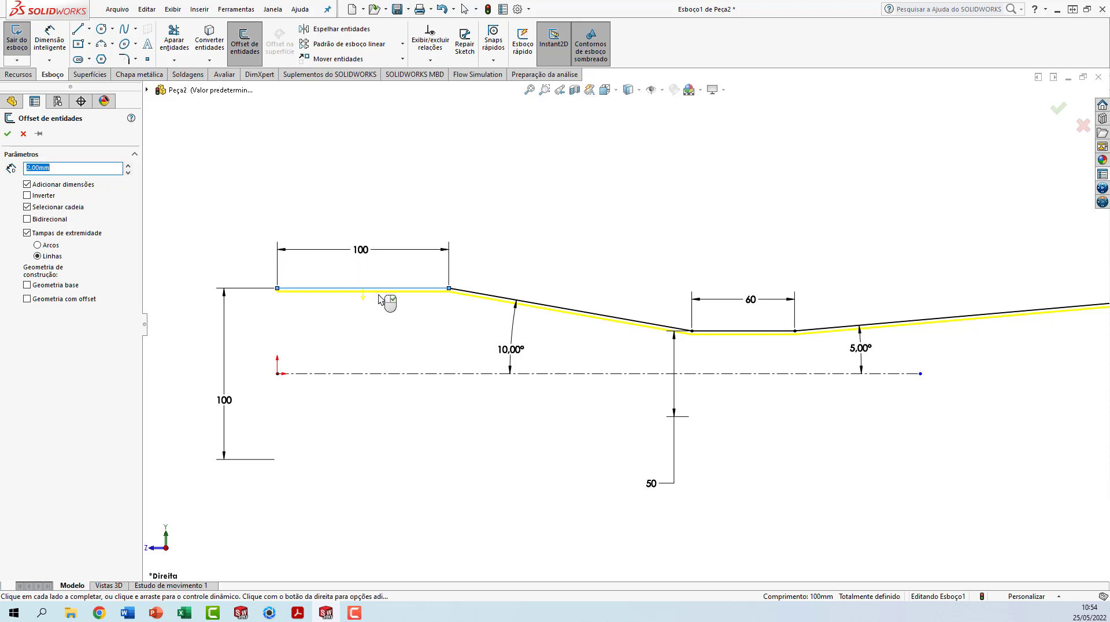
pyautogui.click(27, 197)
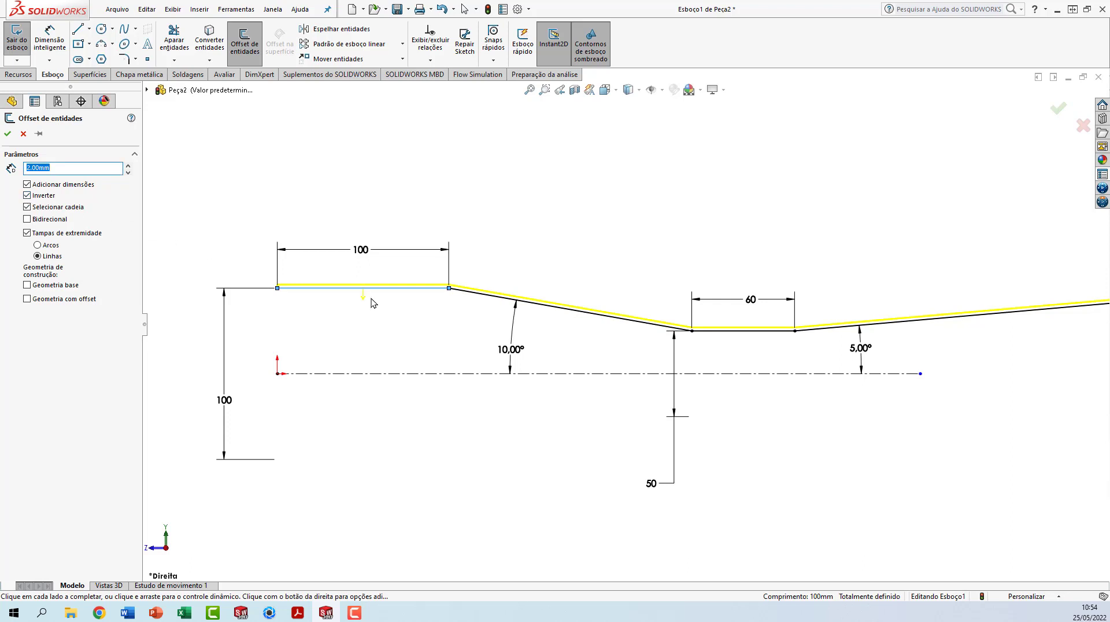
# Cap both offset ends with straight lines and apply the offset to the profile.
pyautogui.scroll(-3, 371, 298)
pyautogui.scroll(-2, 386, 292)
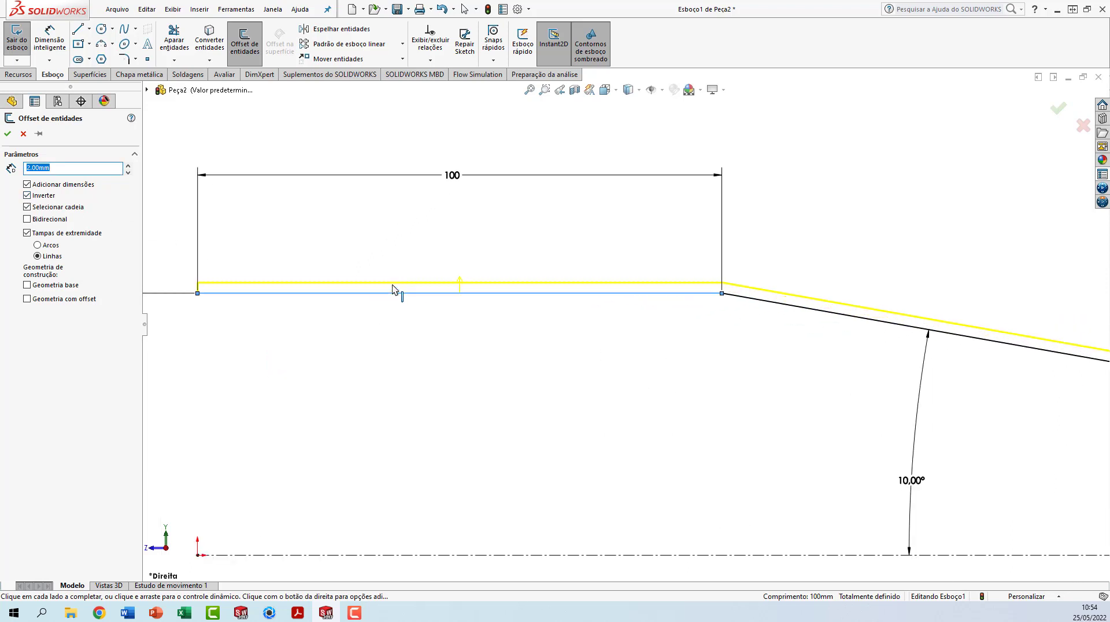
pyautogui.scroll(1, 392, 289)
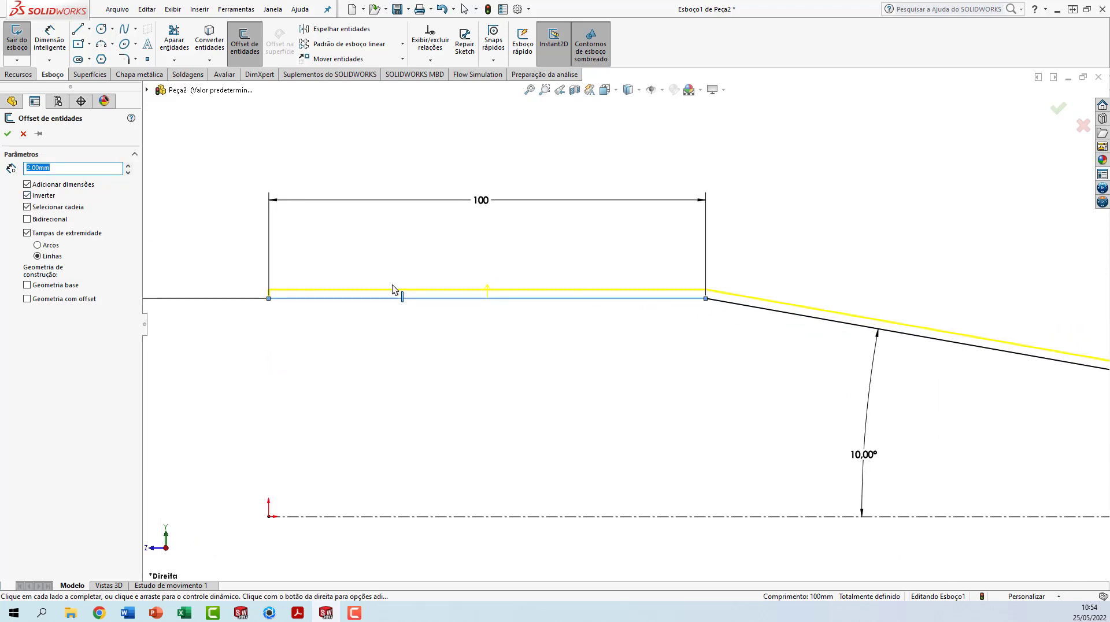
pyautogui.click(27, 236)
pyautogui.scroll(12, 876, 338)
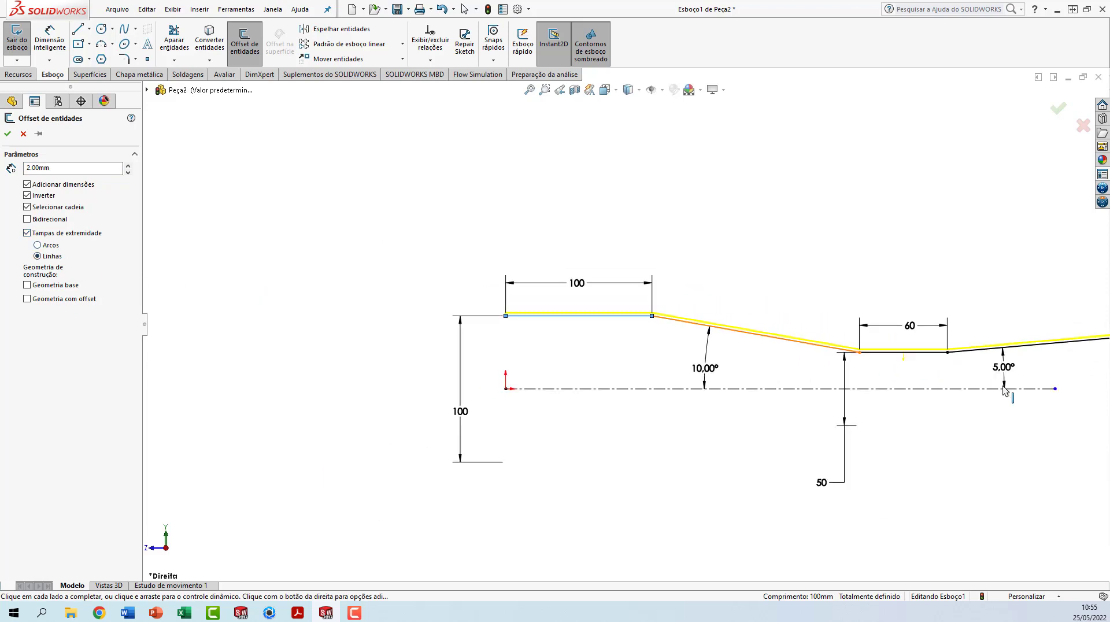
pyautogui.scroll(-12, 912, 318)
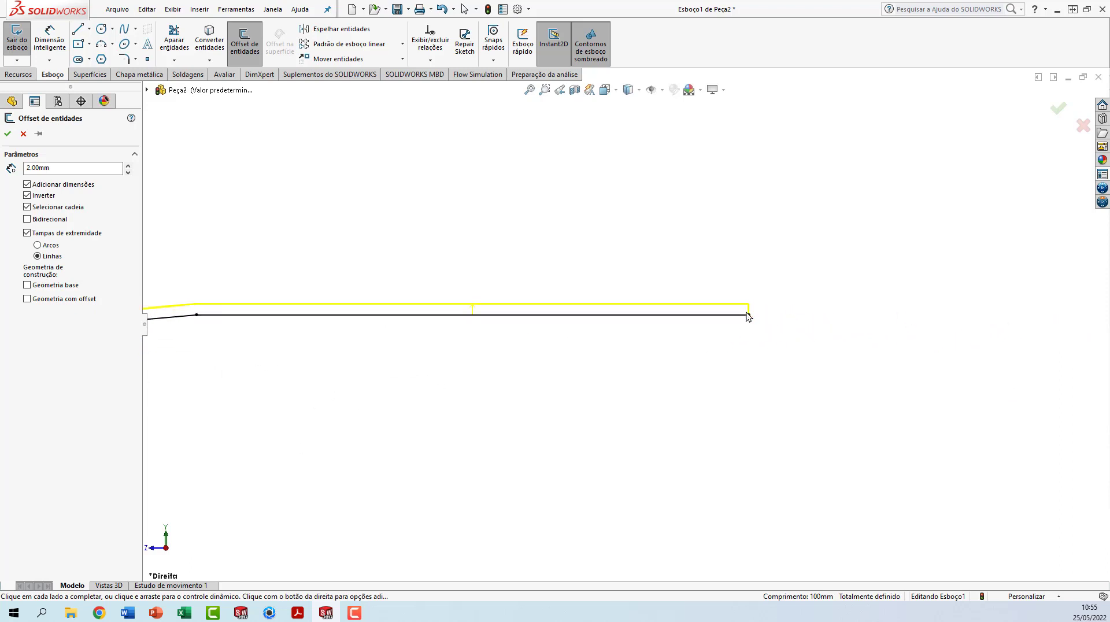
pyautogui.scroll(-3, 748, 318)
pyautogui.scroll(-2, 745, 315)
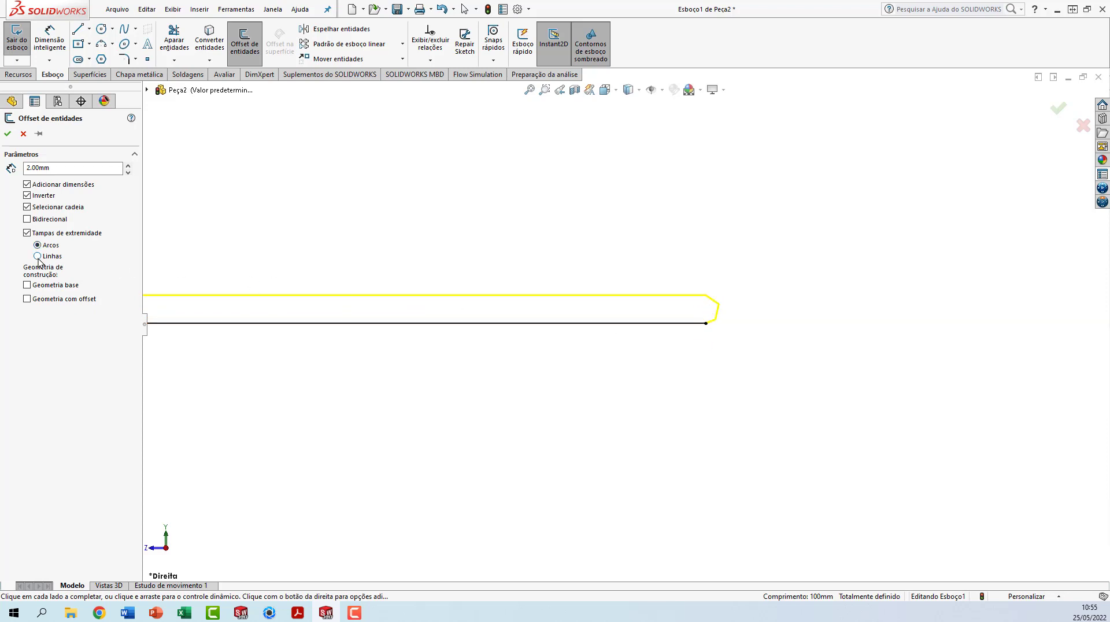
pyautogui.scroll(5, 295, 349)
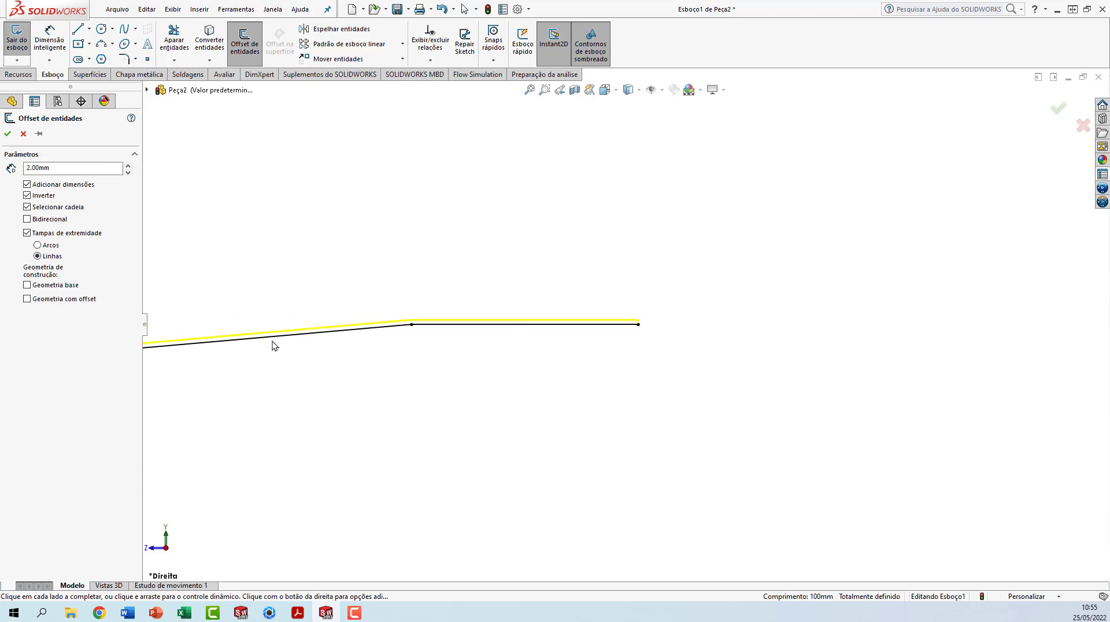
pyautogui.scroll(-3, 272, 345)
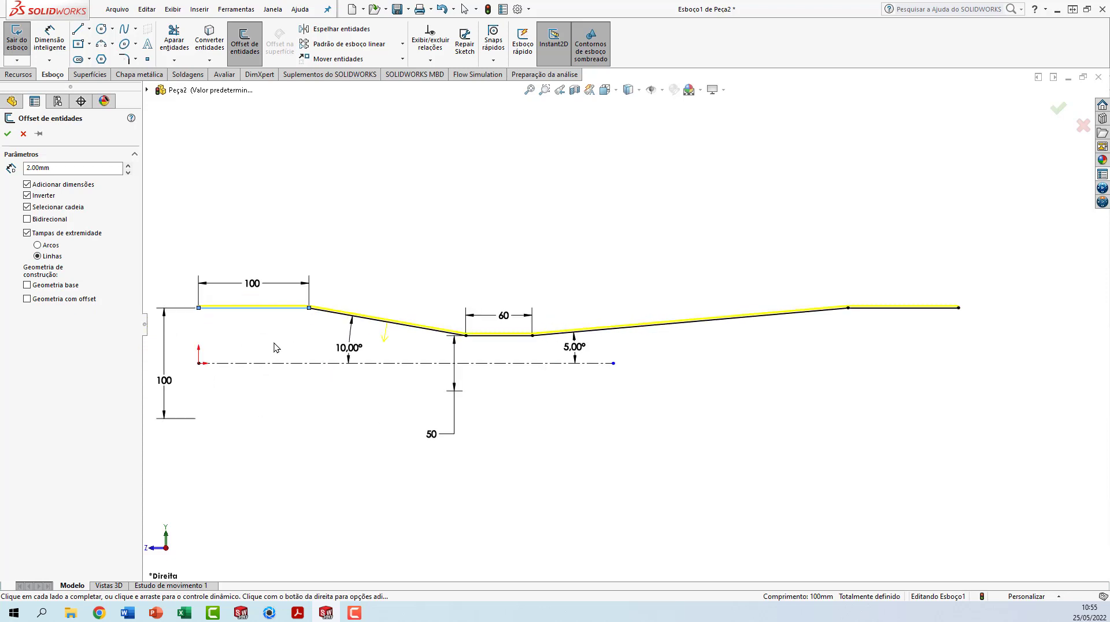
pyautogui.click(8, 134)
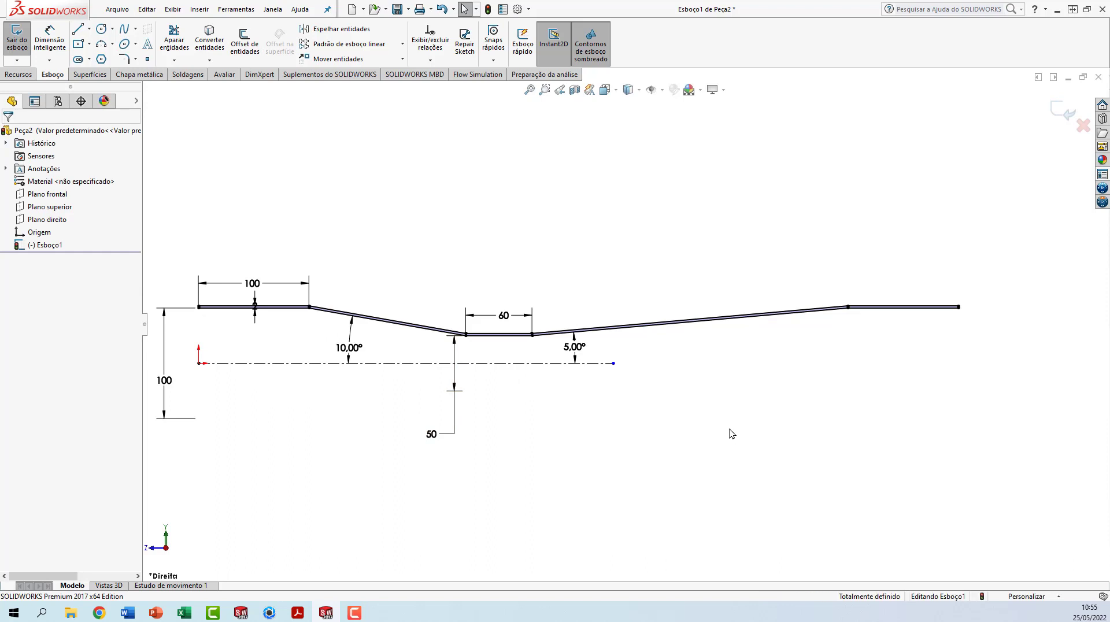
# Close the profile sketch and revolve it 360° about the centerline into a hollow Venturi tube.
pyautogui.hotkey('ctrl', '7')
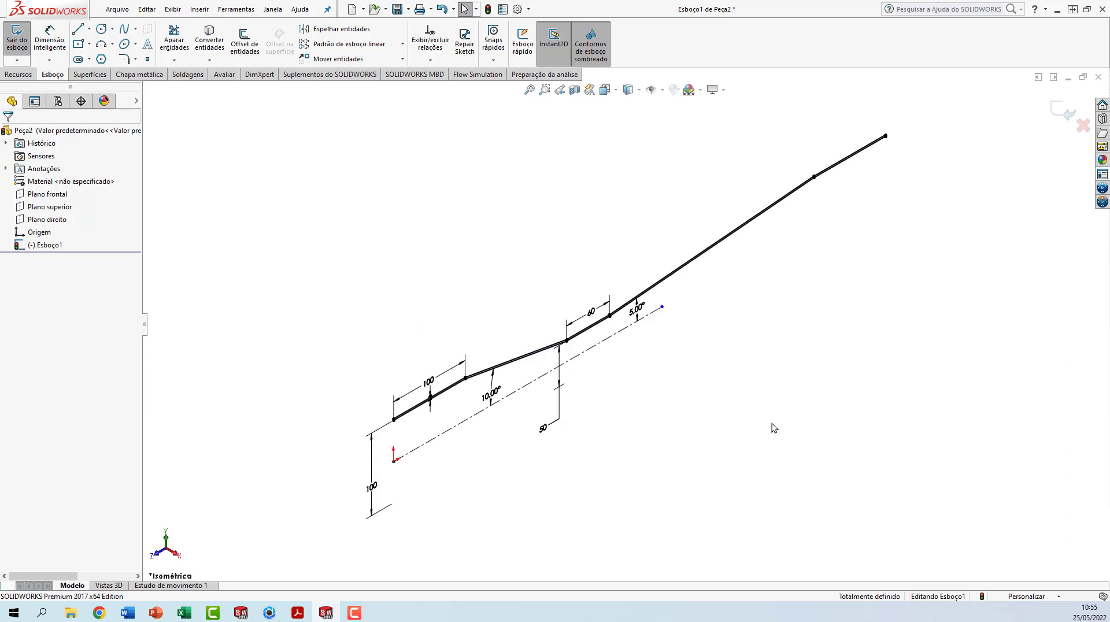
pyautogui.click(1061, 118)
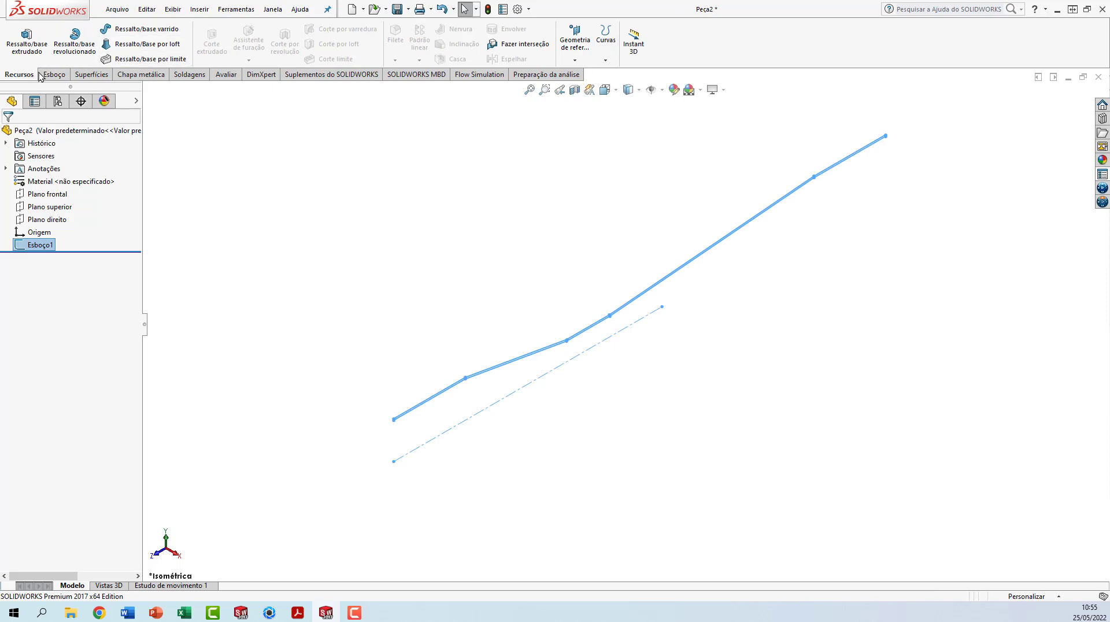
pyautogui.click(73, 41)
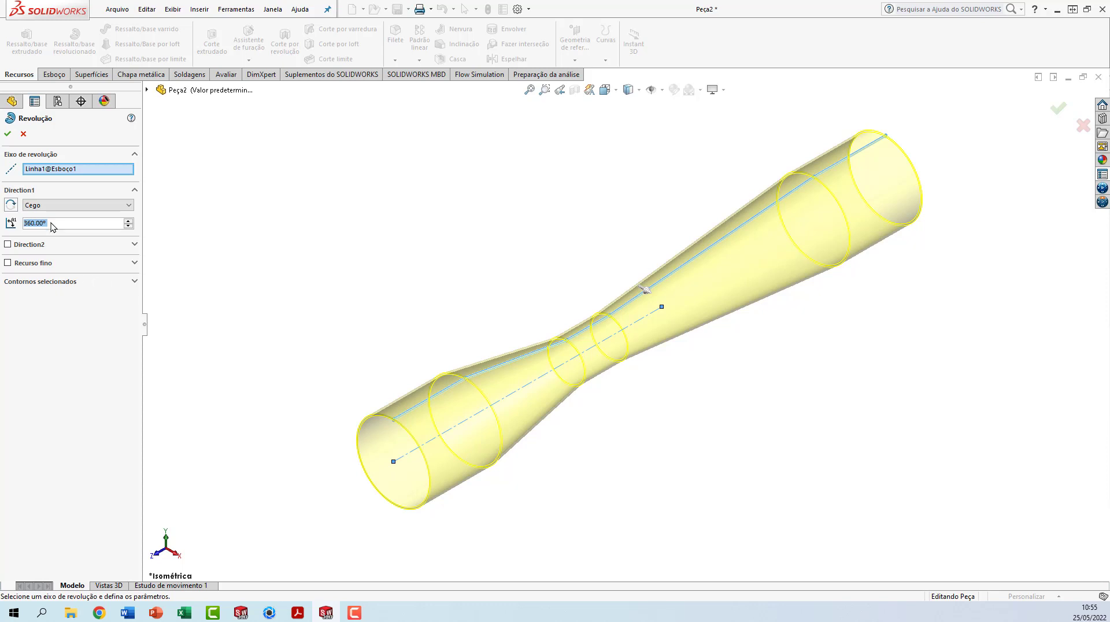
pyautogui.click(7, 135)
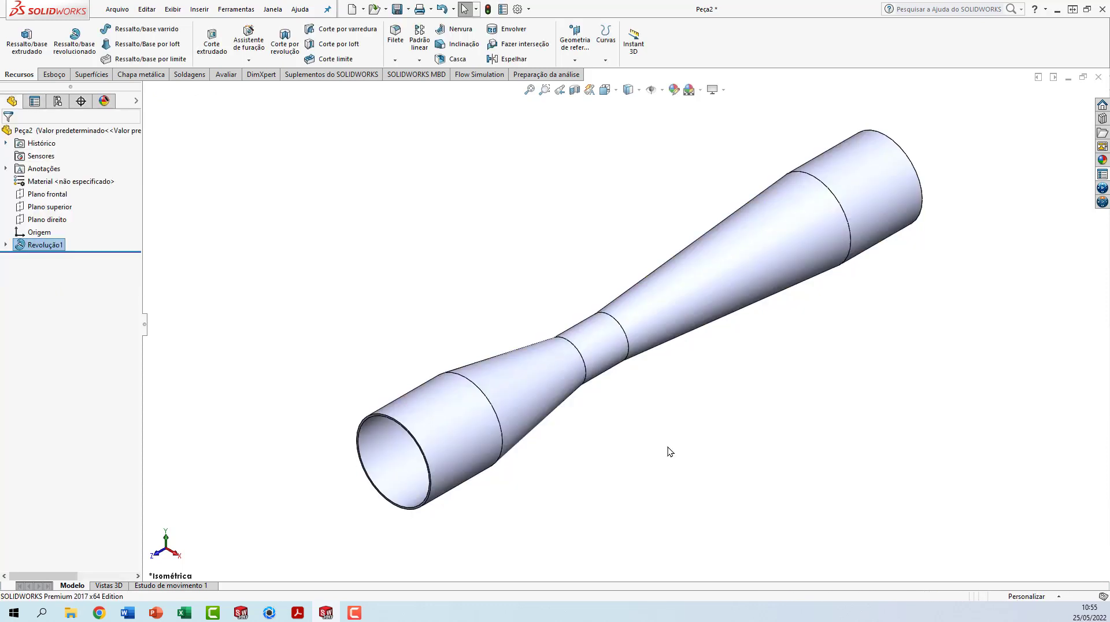
pyautogui.moveTo(647, 428); pyautogui.dragTo(662, 328, button='middle')
pyautogui.moveTo(670, 327); pyautogui.dragTo(603, 389, button='middle')
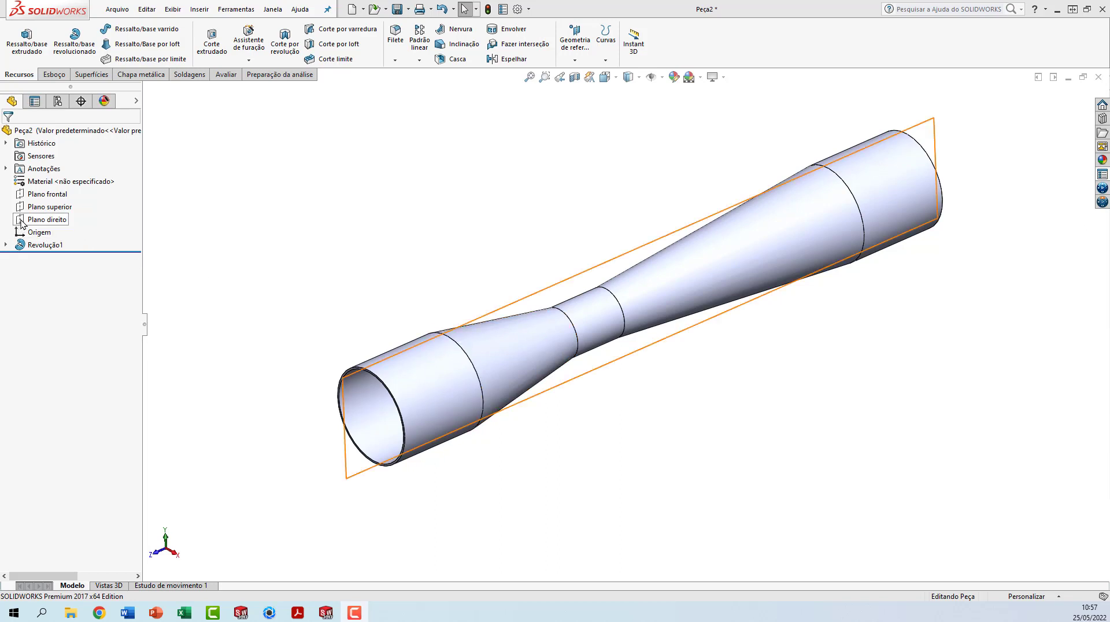
# Sketch a horizontal line on the right plane from the origin to the tube's opposite end, and close the sketch.
pyautogui.click(40, 220)
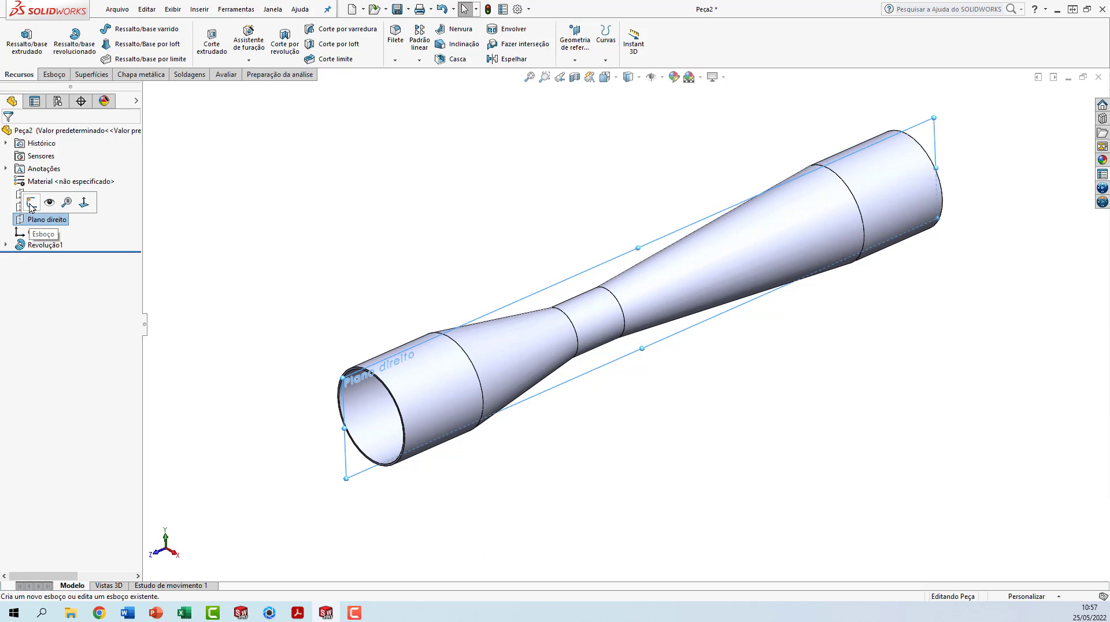
pyautogui.click(31, 203)
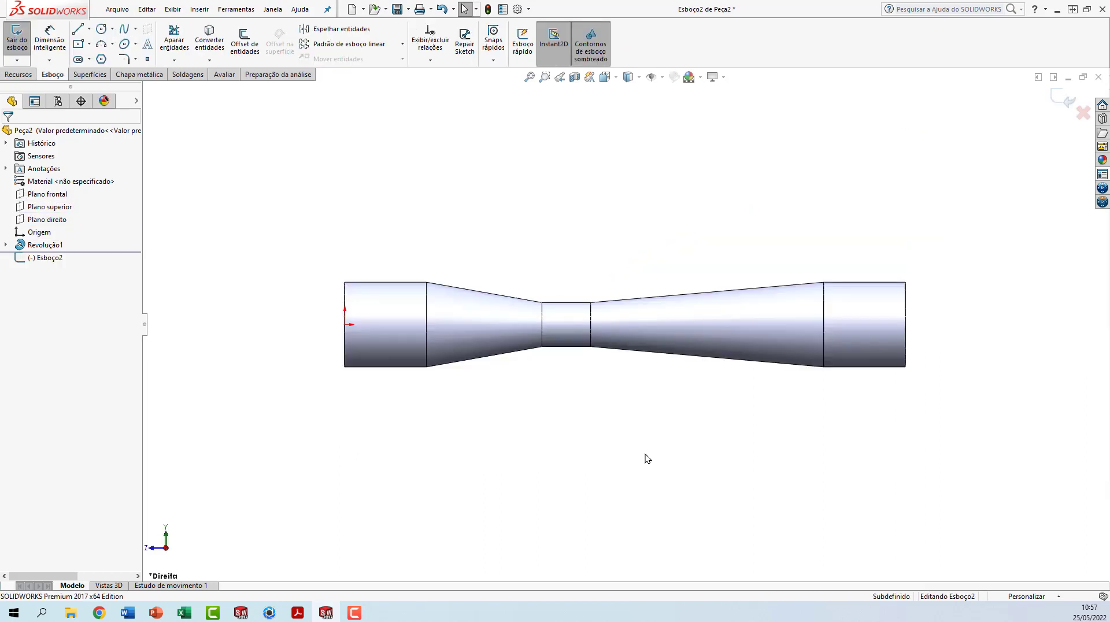
pyautogui.scroll(-2, 552, 256)
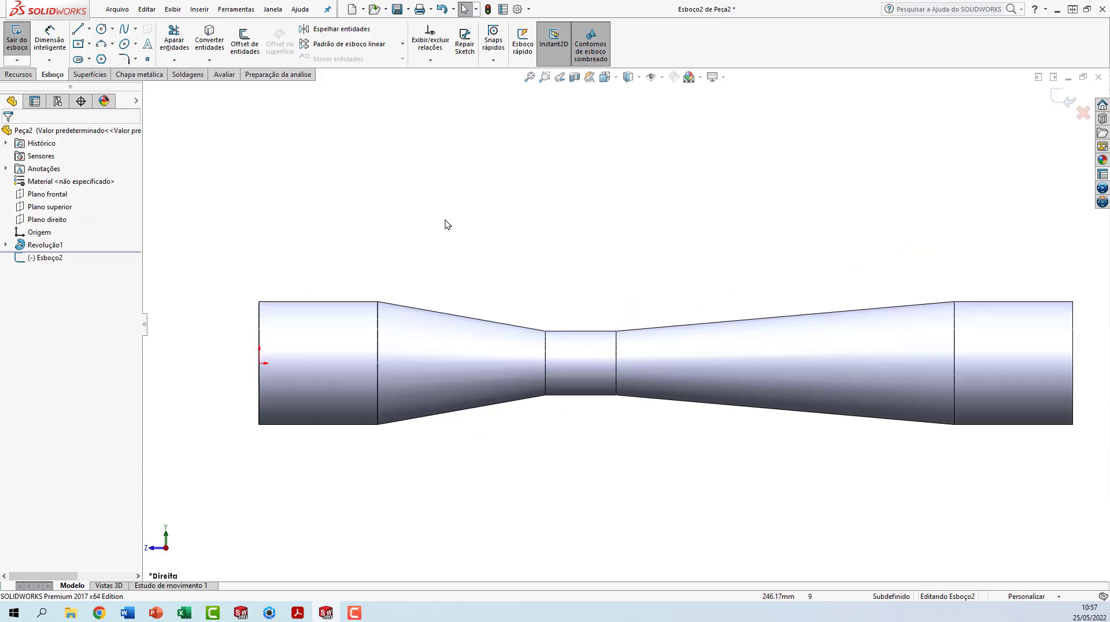
pyautogui.click(89, 28)
pyautogui.click(95, 45)
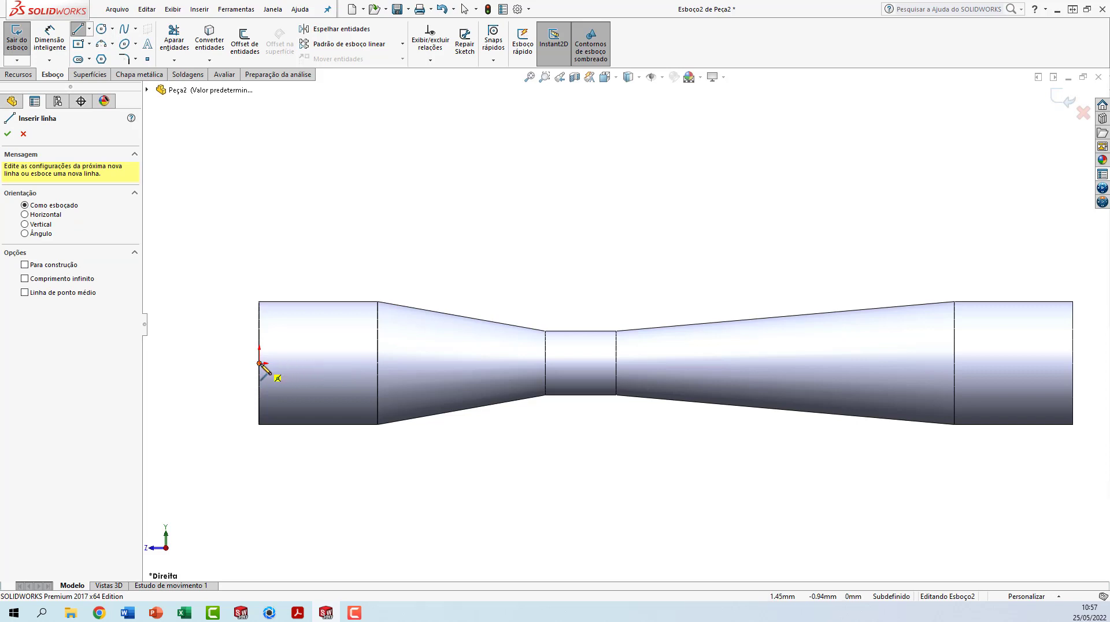
pyautogui.click(259, 363)
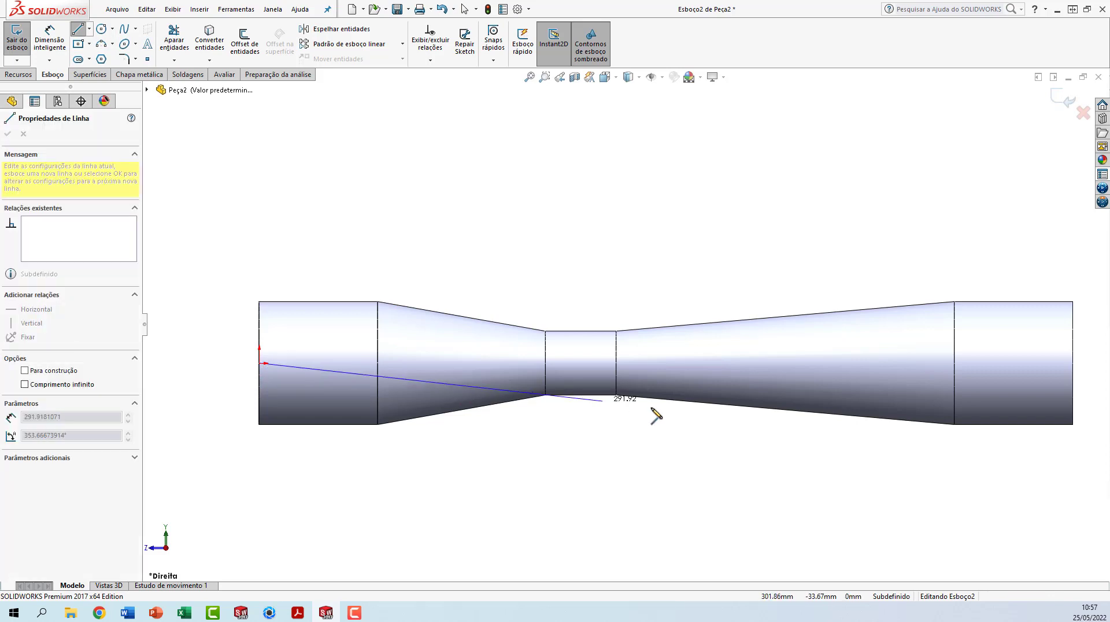
pyautogui.click(1072, 363)
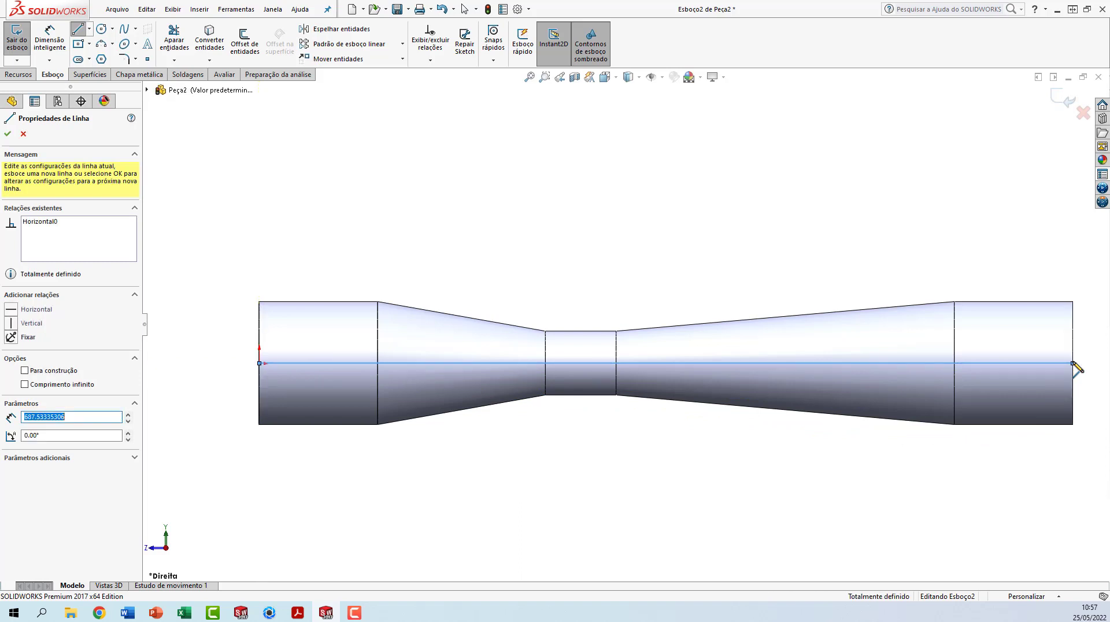
pyautogui.press('Escape')
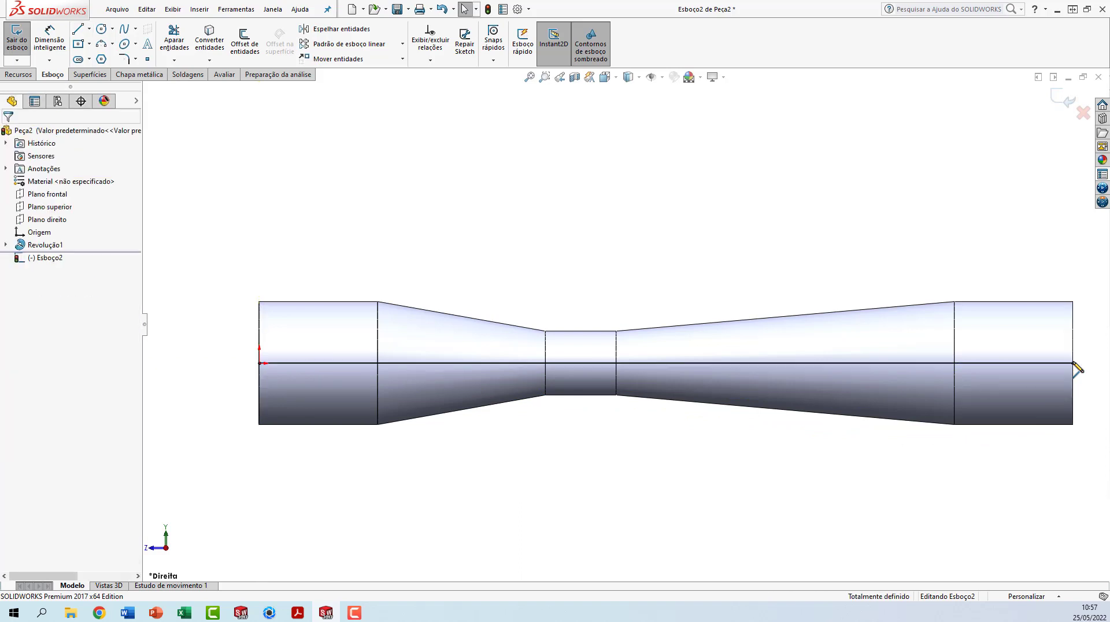
pyautogui.click(1059, 97)
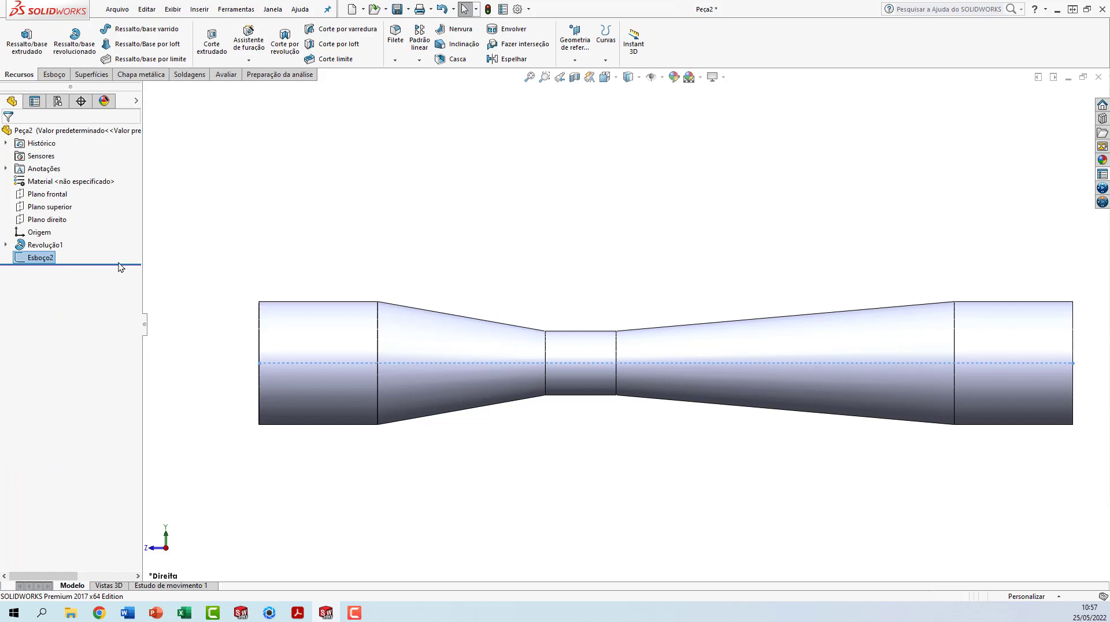
# Rename the new axis-line sketch as "Linha central".
pyautogui.click(42, 259)
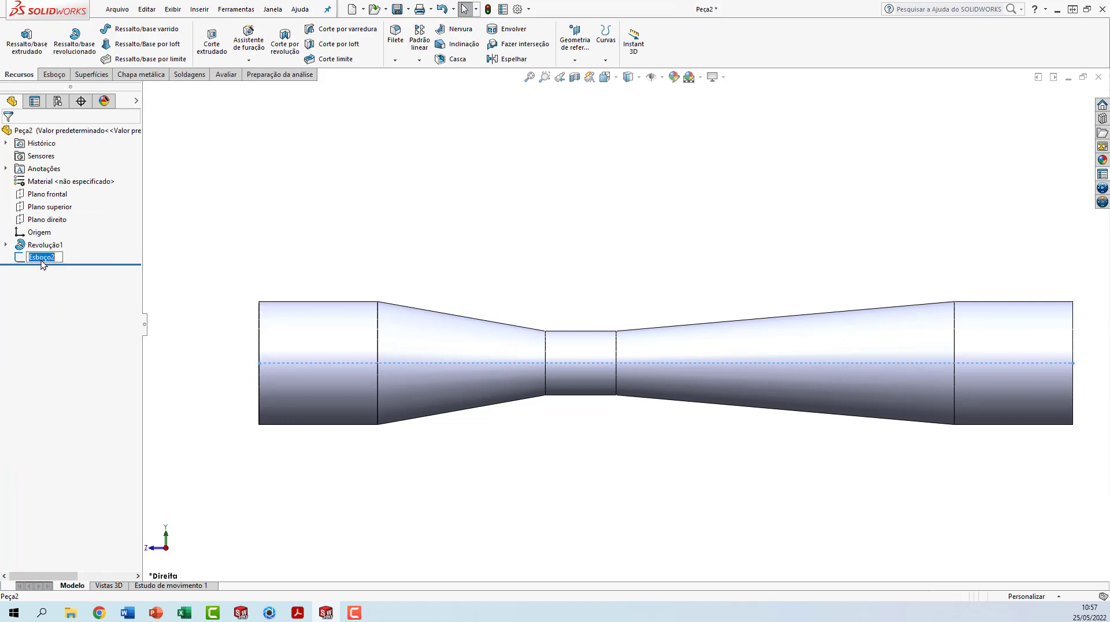
pyautogui.press('Escape')
pyautogui.click(41, 260)
pyautogui.write('Linha central')
pyautogui.click(167, 230)
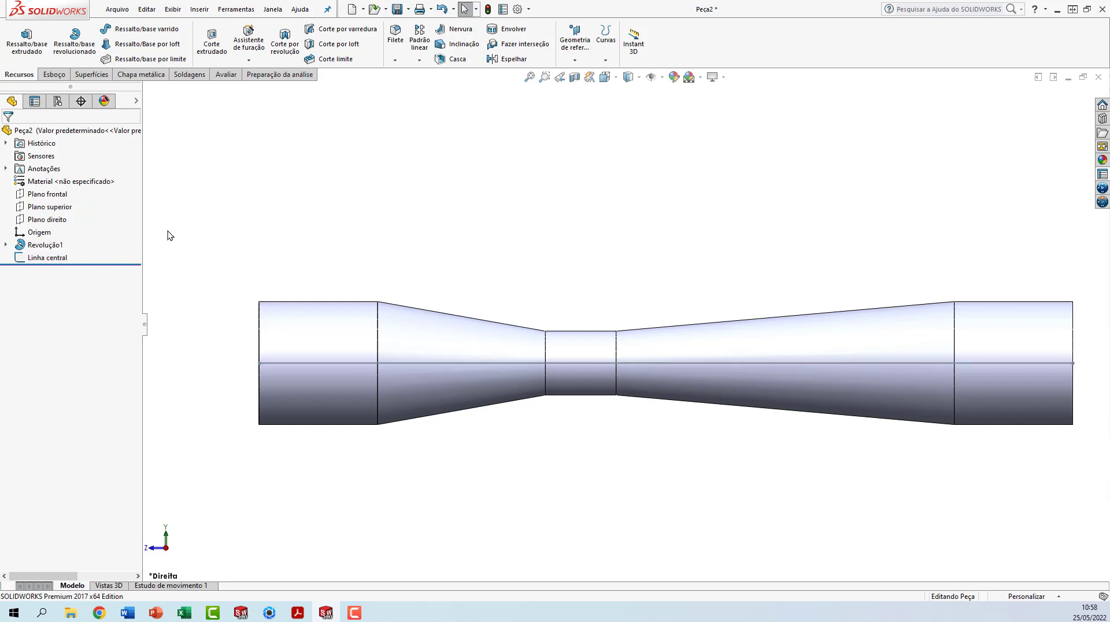
# Sketch two points on the axis on the right plane, about 48 mm and 273 mm from the origin, and name the sketch "Pontos".
pyautogui.click(21, 222)
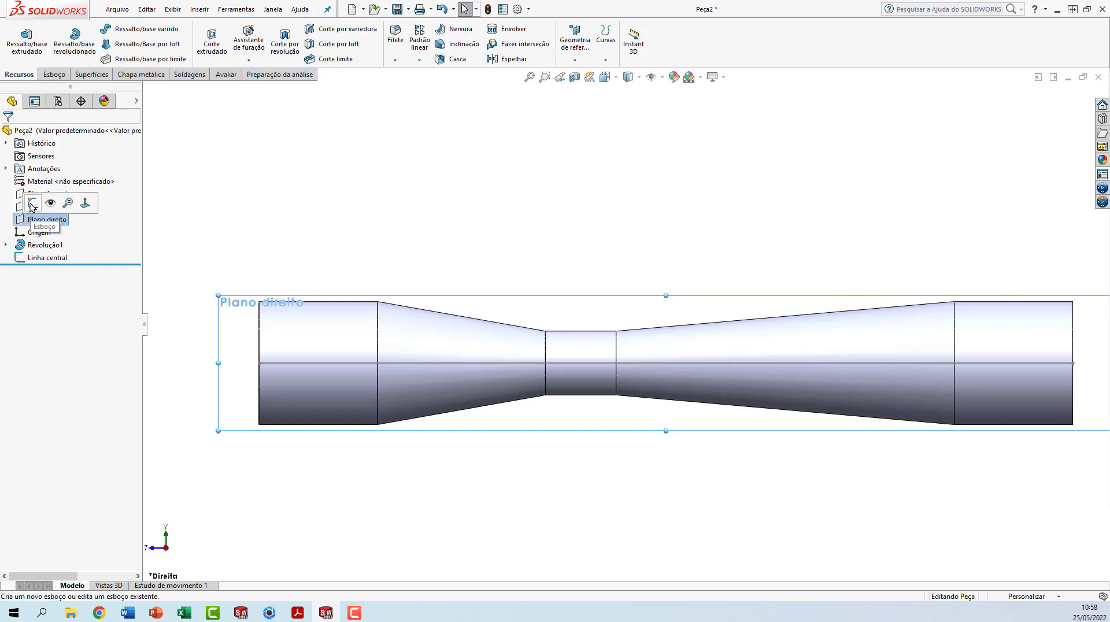
pyautogui.click(30, 204)
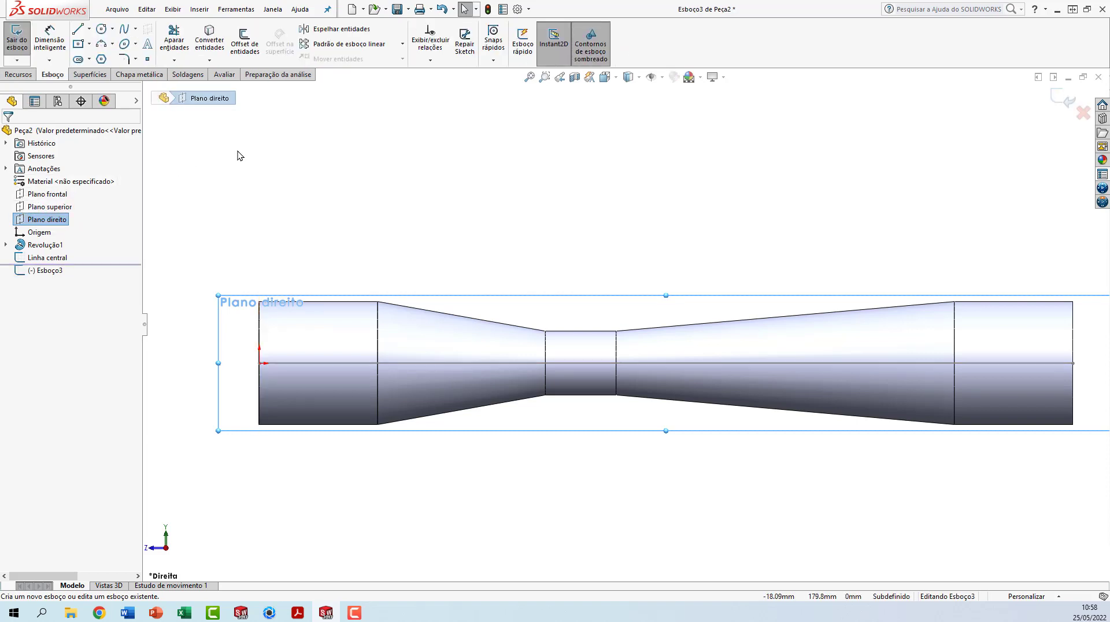
pyautogui.click(147, 60)
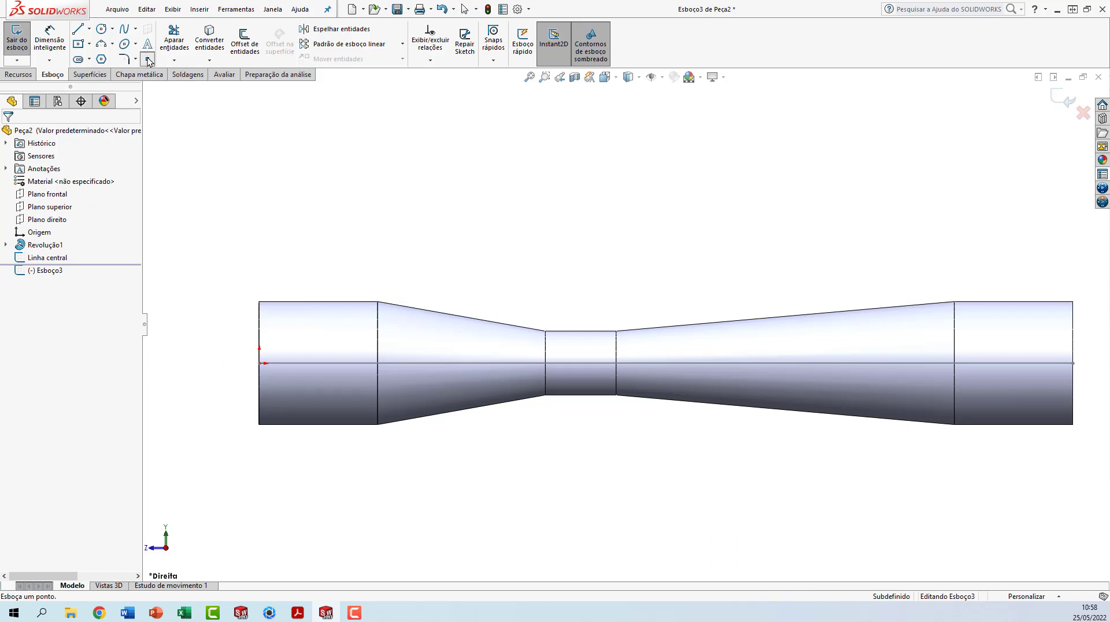
pyautogui.click(316, 363)
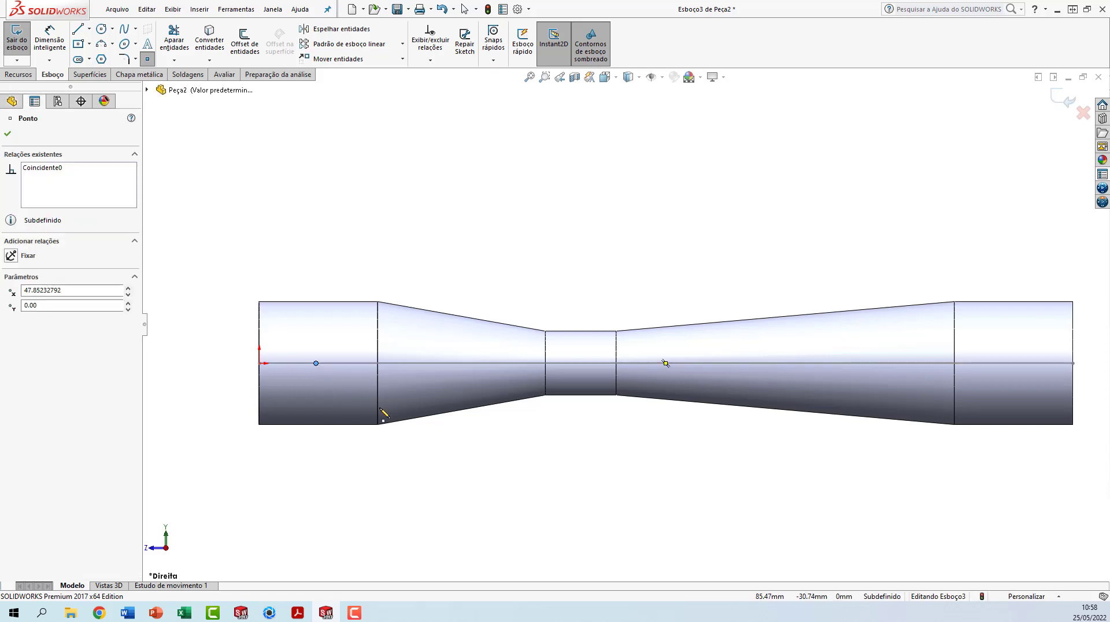
pyautogui.click(581, 363)
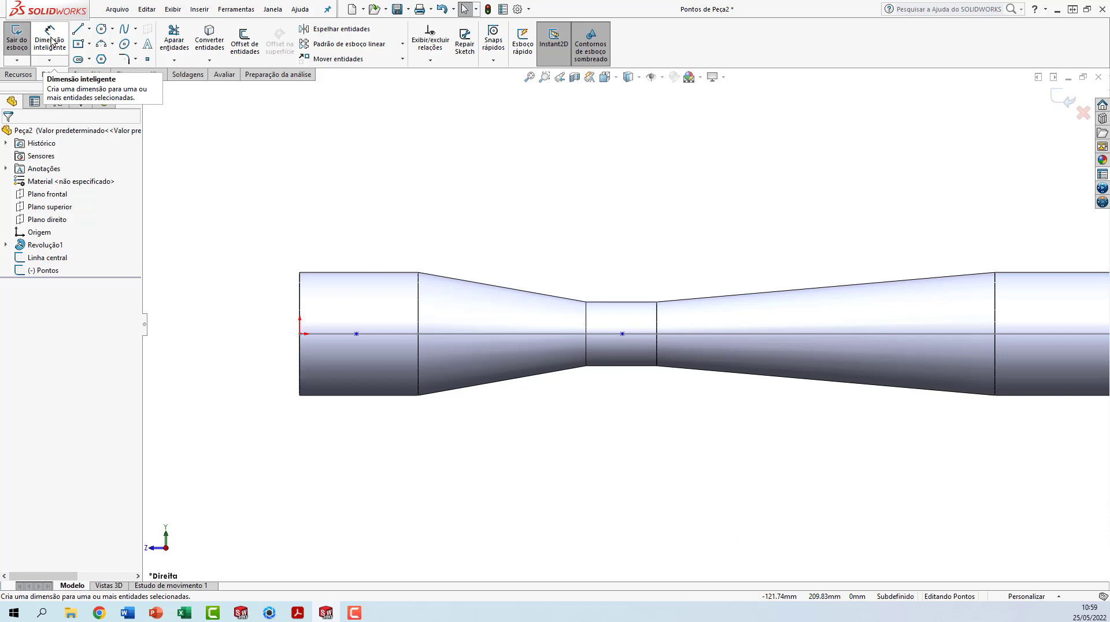
# Dimension the first axis point 50 mm from the tube's end edge at the origin.
pyautogui.click(52, 41)
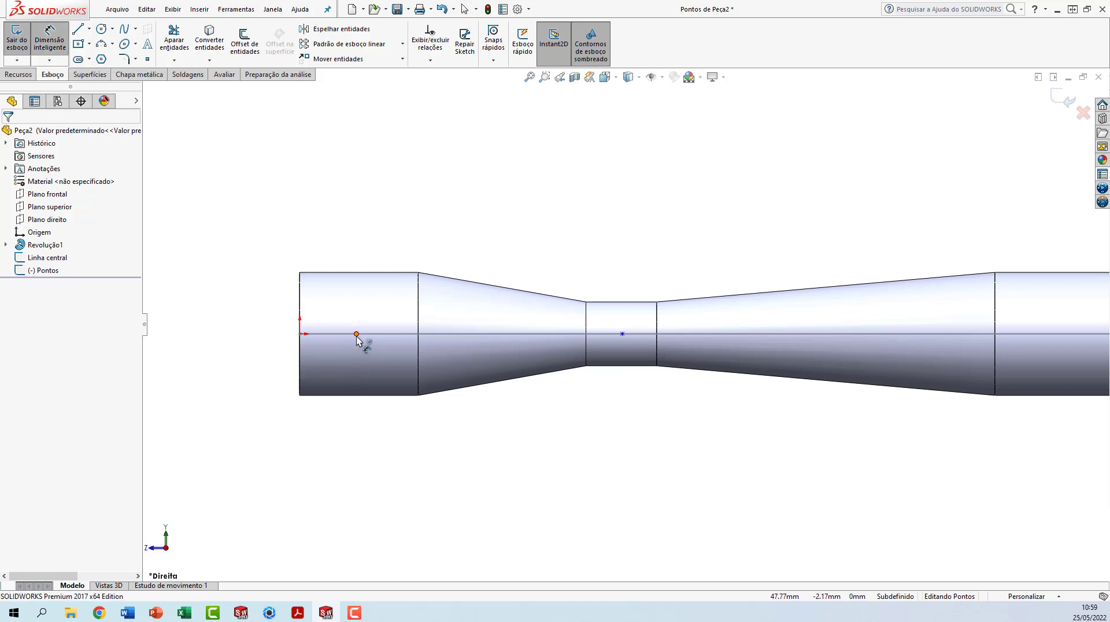
pyautogui.click(356, 334)
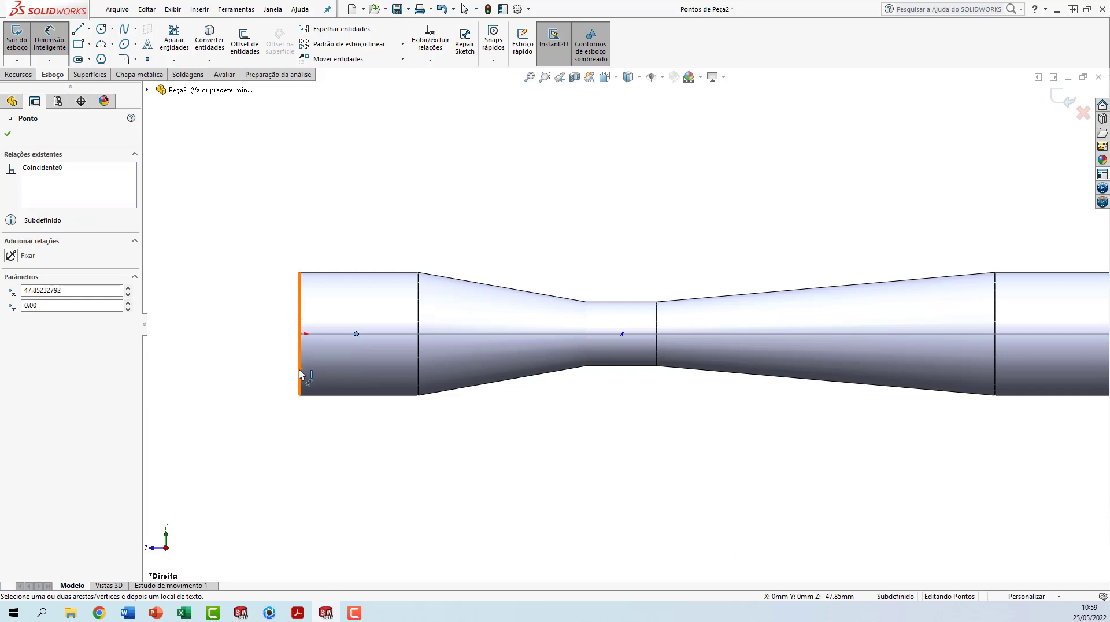
pyautogui.click(301, 374)
pyautogui.click(324, 427)
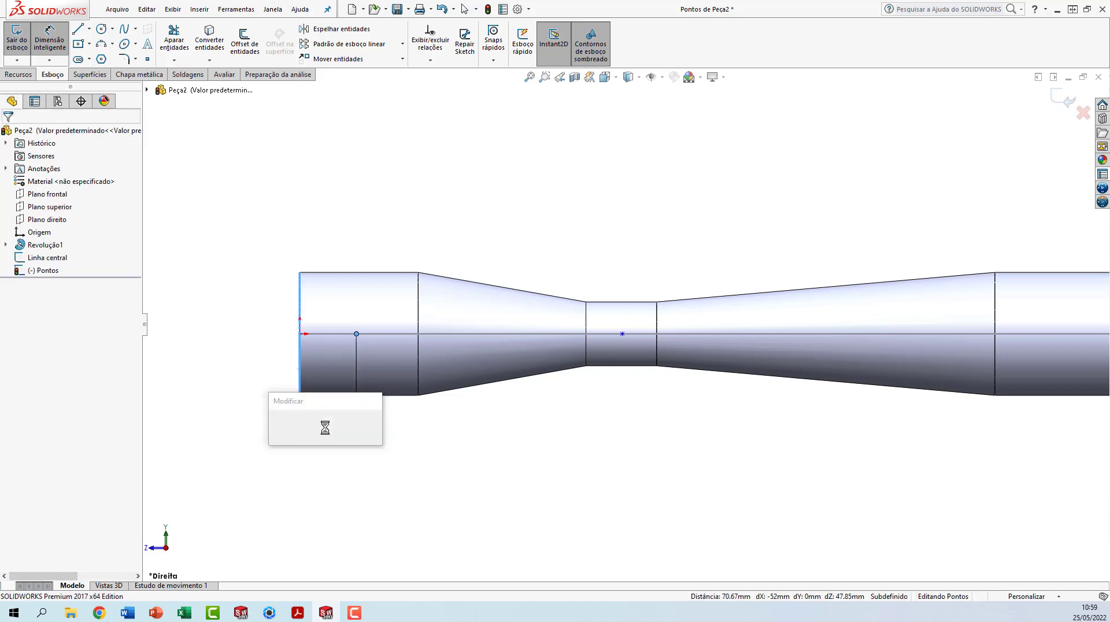
pyautogui.write('50')
pyautogui.press('Return')
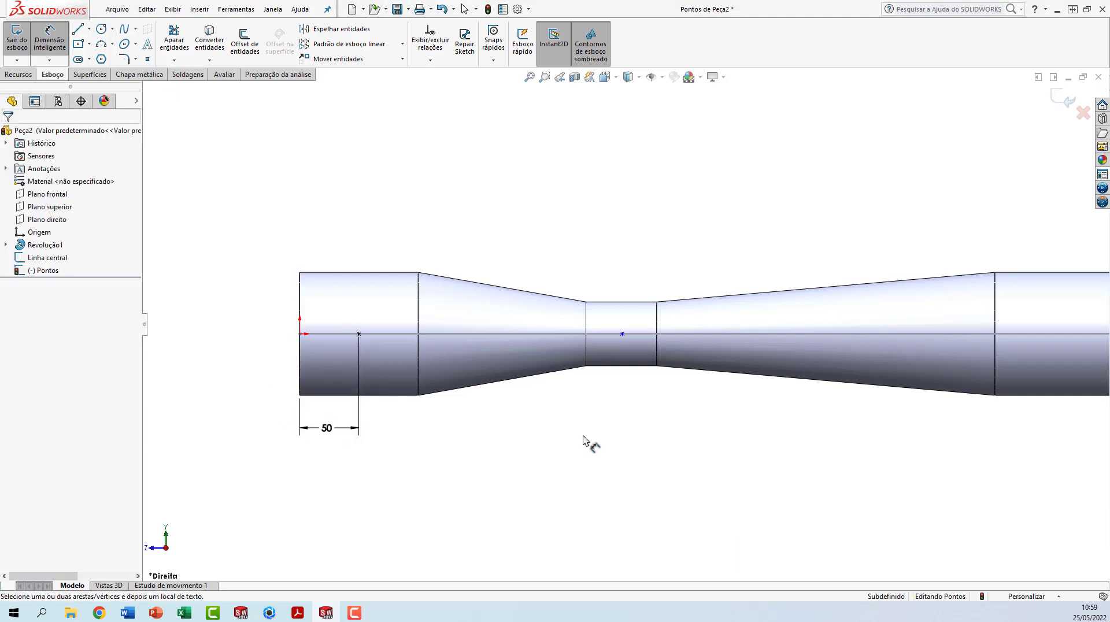
# Dimension the throat point 30 mm from the throat edge nearer the origin, and close the sketch.
pyautogui.click(622, 334)
pyautogui.click(587, 354)
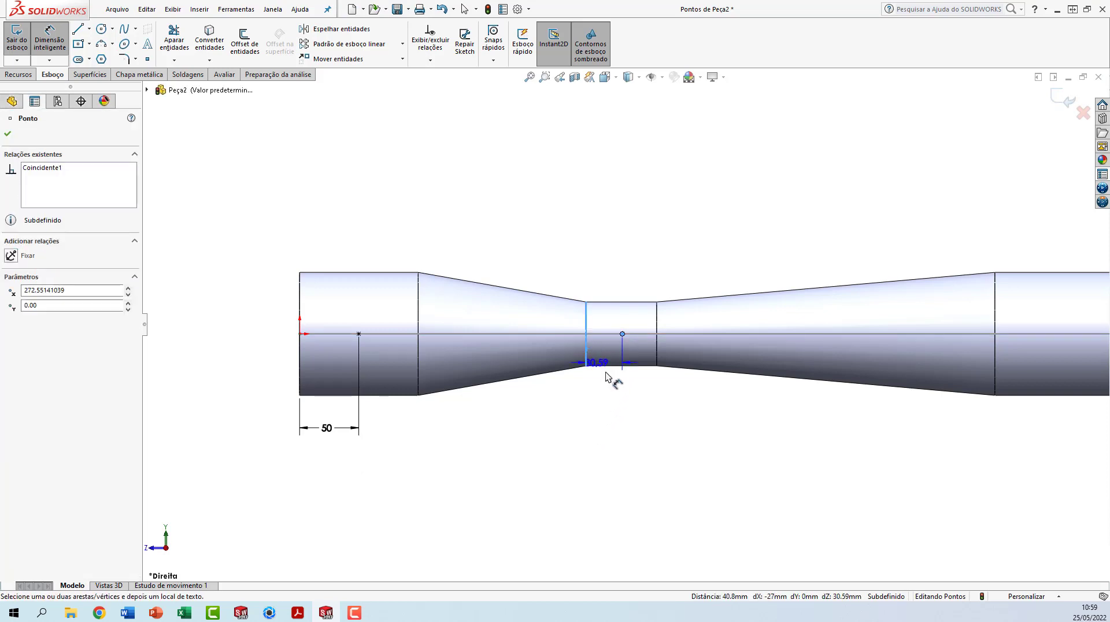
pyautogui.click(604, 424)
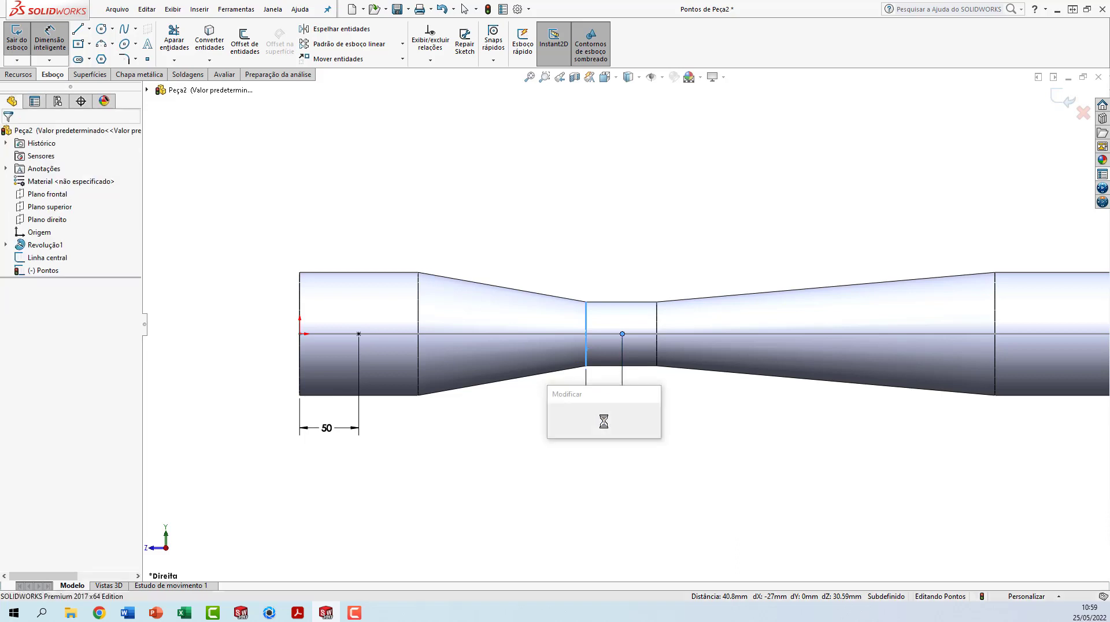
pyautogui.write('30.00mm')
pyautogui.press('Return')
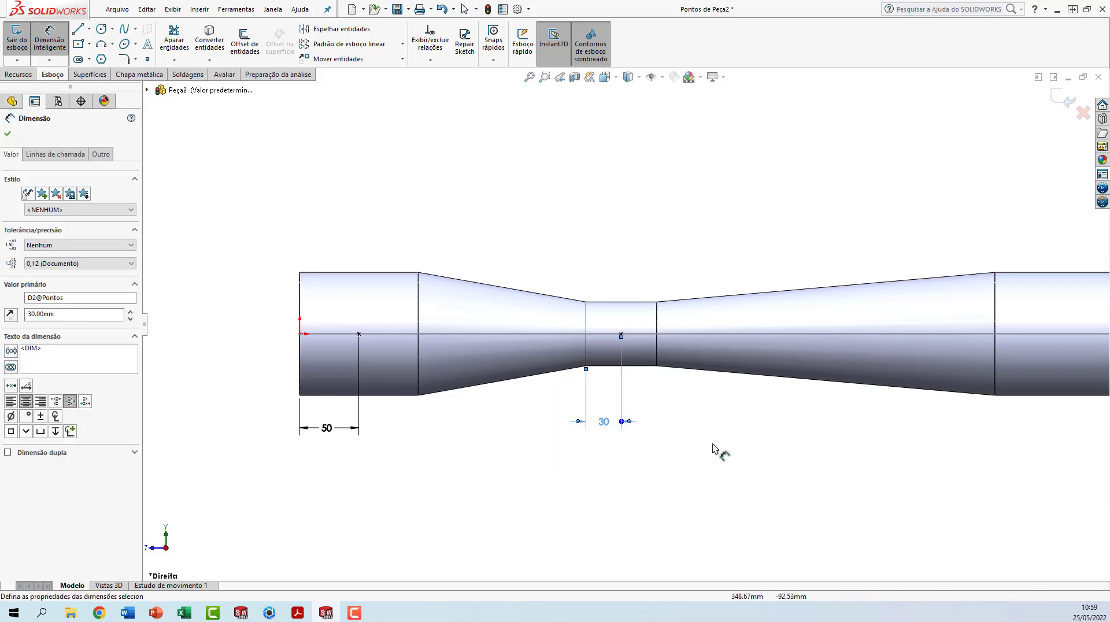
pyautogui.click(717, 450)
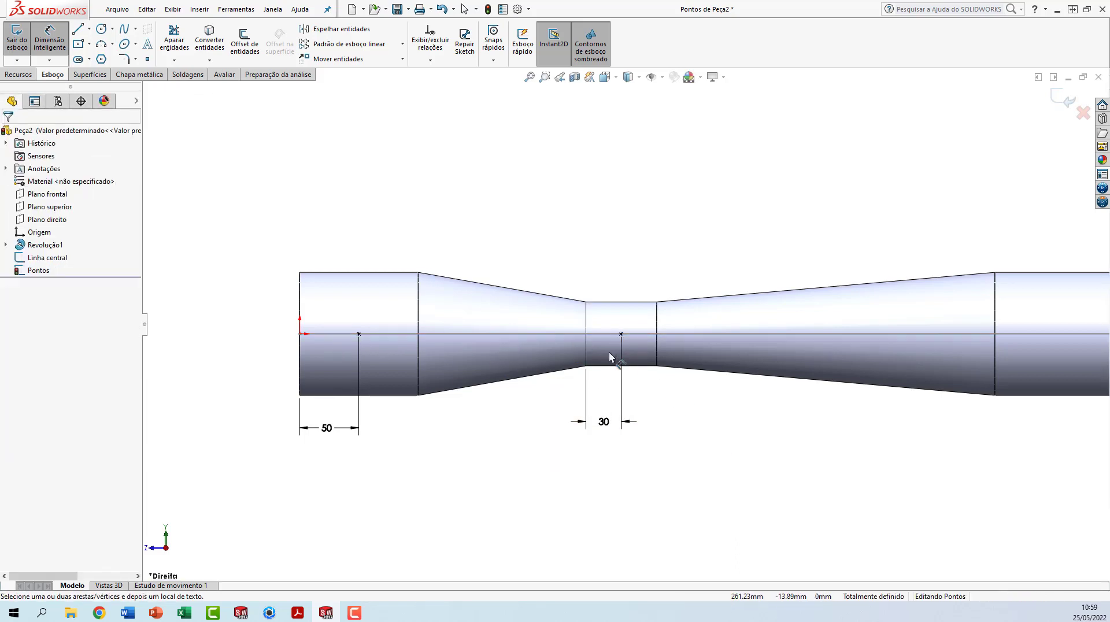
pyautogui.click(1056, 99)
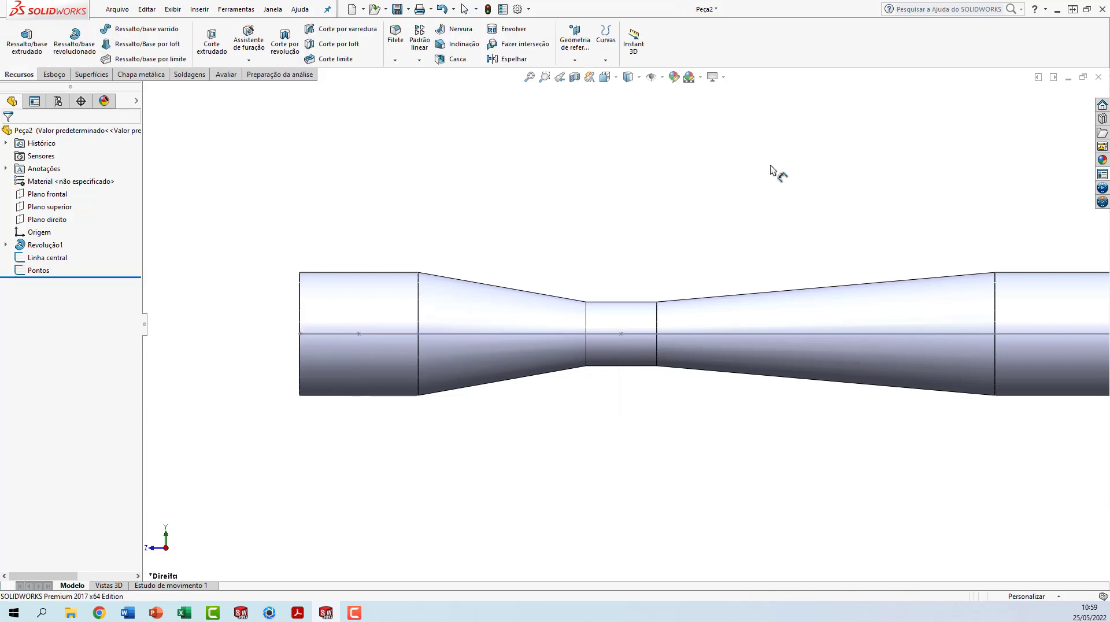
# Show the tube in isometric view and save the part to the desktop as "Tubo de venturi".
pyautogui.hotkey('ctrl', '7')
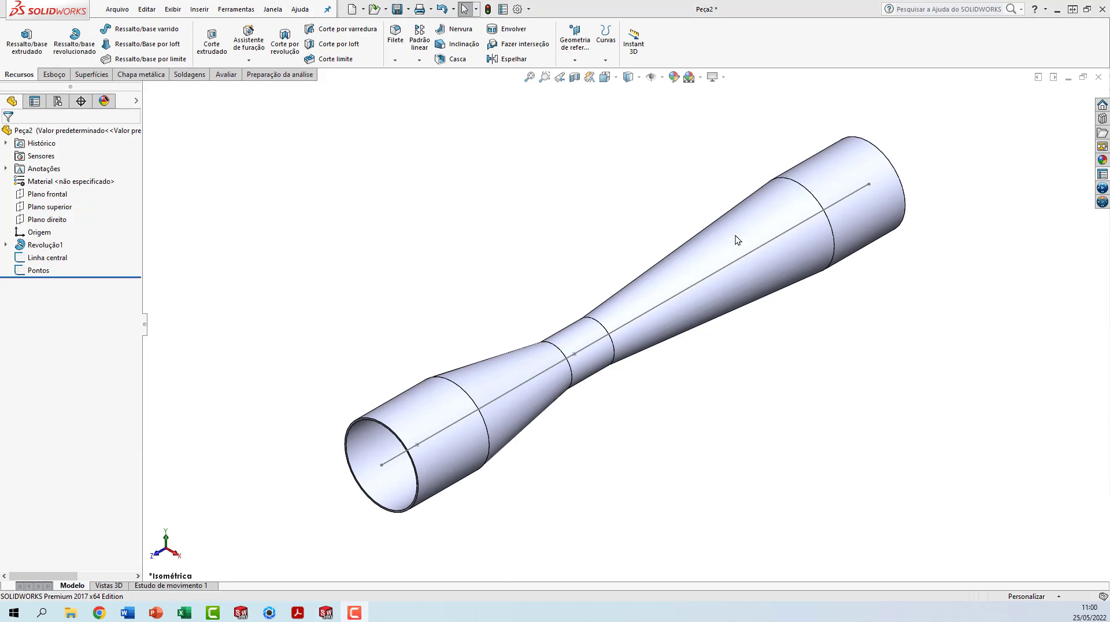
pyautogui.click(398, 9)
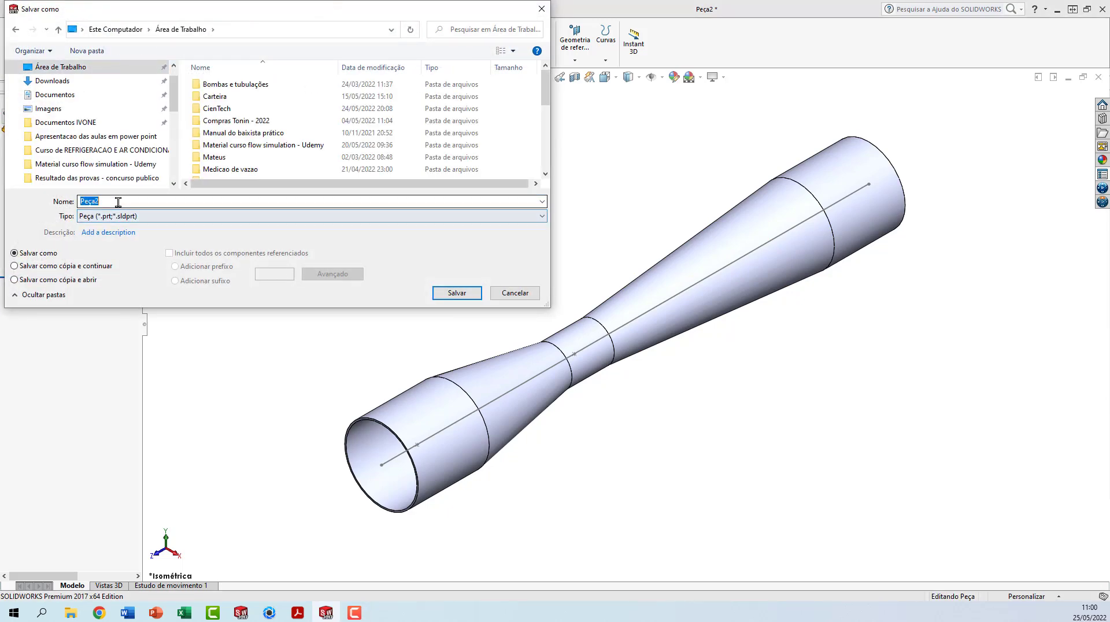
pyautogui.write('Tubo de venturi')
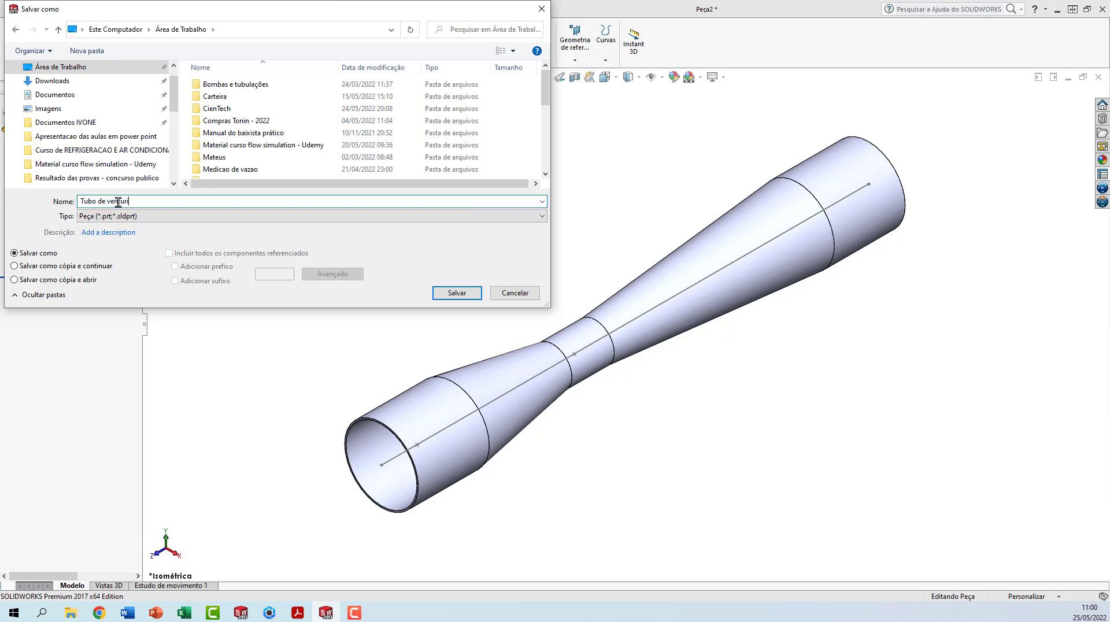
pyautogui.click(469, 295)
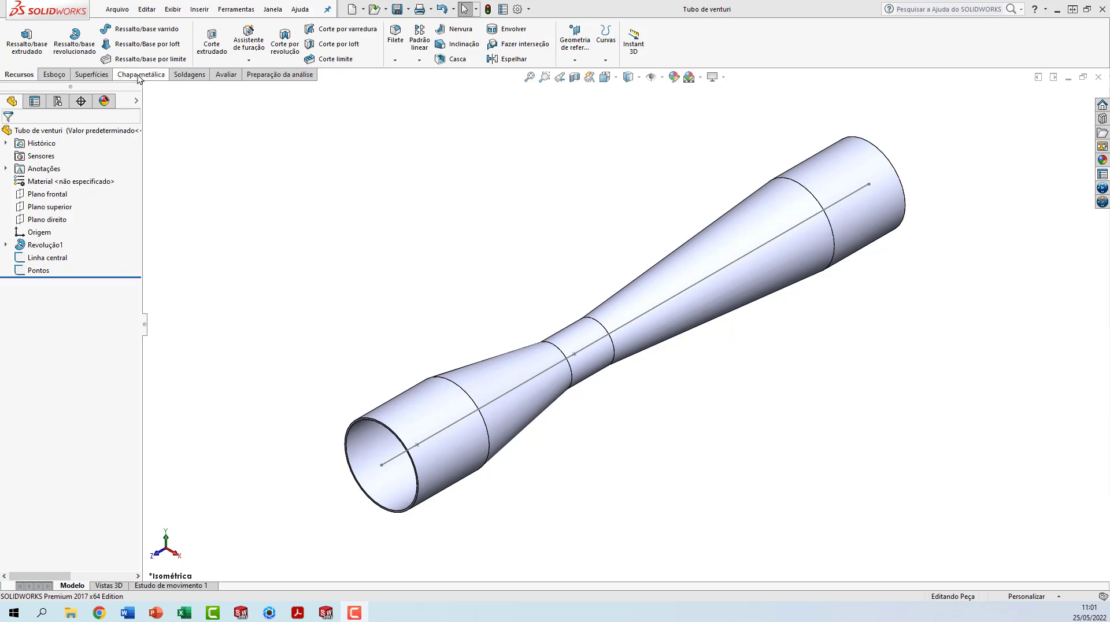
# Enable the Flow Simulation command set and bring up its tools.
pyautogui.rightClick(222, 76)
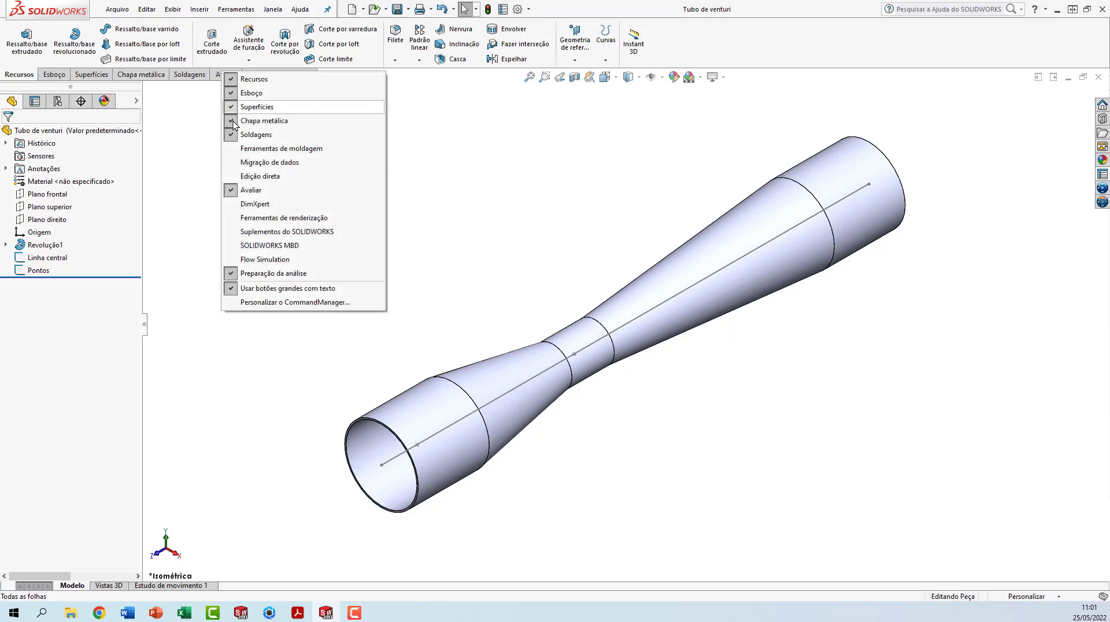
pyautogui.click(256, 262)
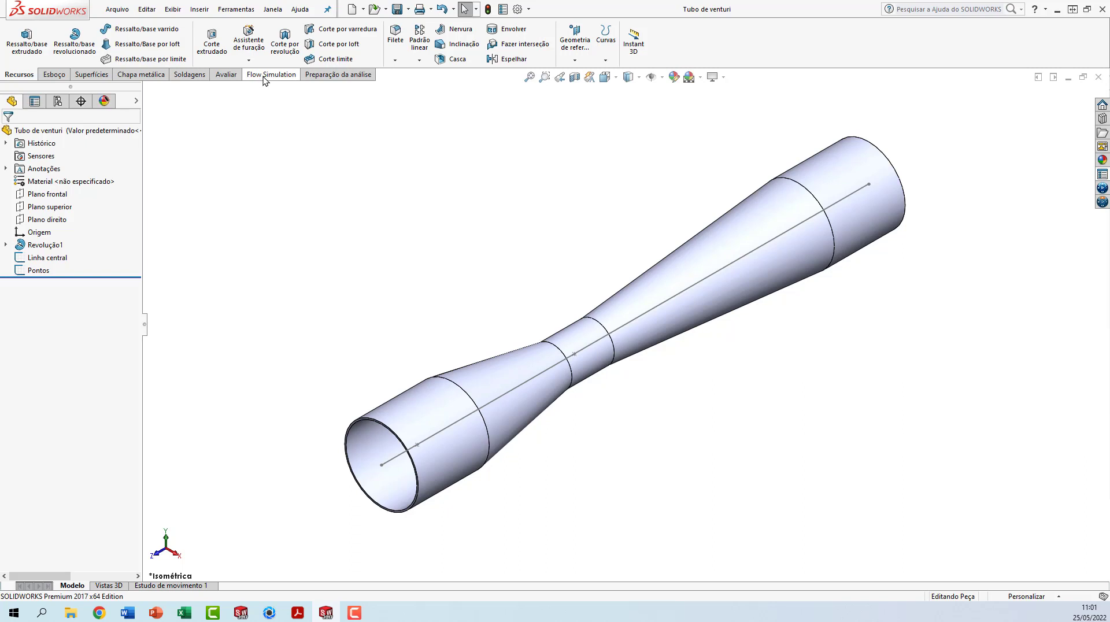
pyautogui.click(263, 75)
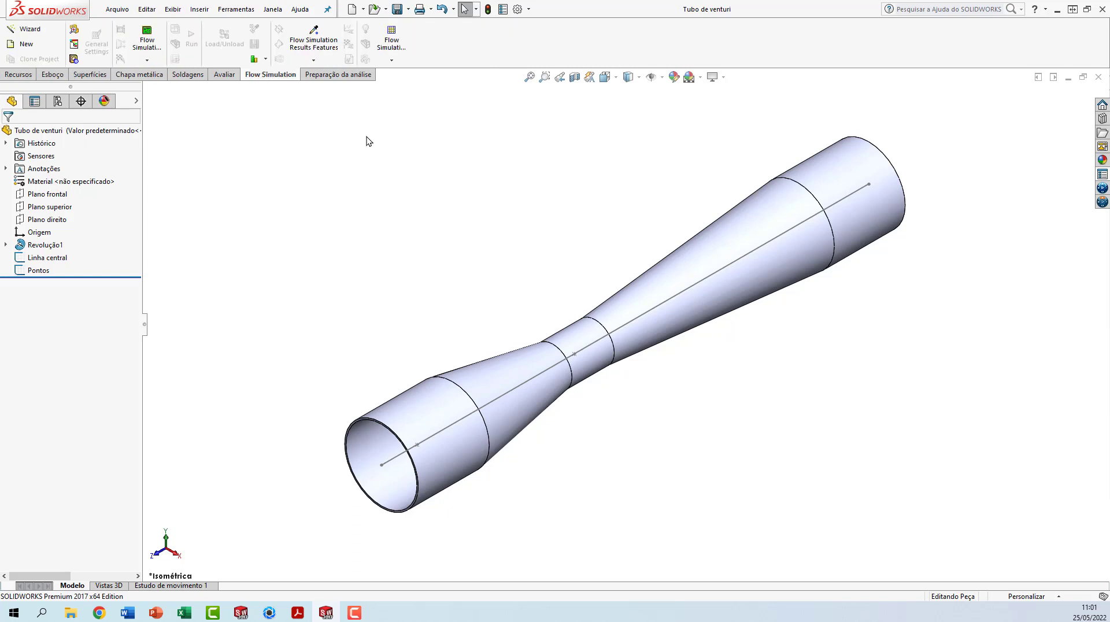
# Start Create Lids and select the ring-shaped face at the tube's origin end as the first opening.
pyautogui.scroll(-1, 780, 345)
pyautogui.scroll(1, 569, 287)
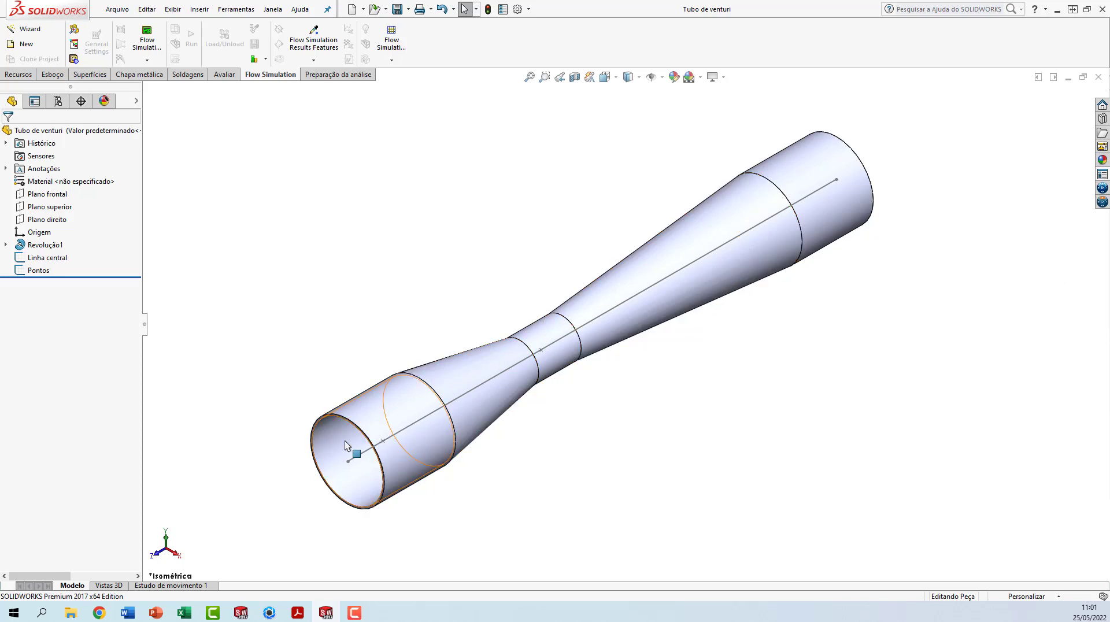
pyautogui.moveTo(713, 279); pyautogui.dragTo(810, 231, button='middle')
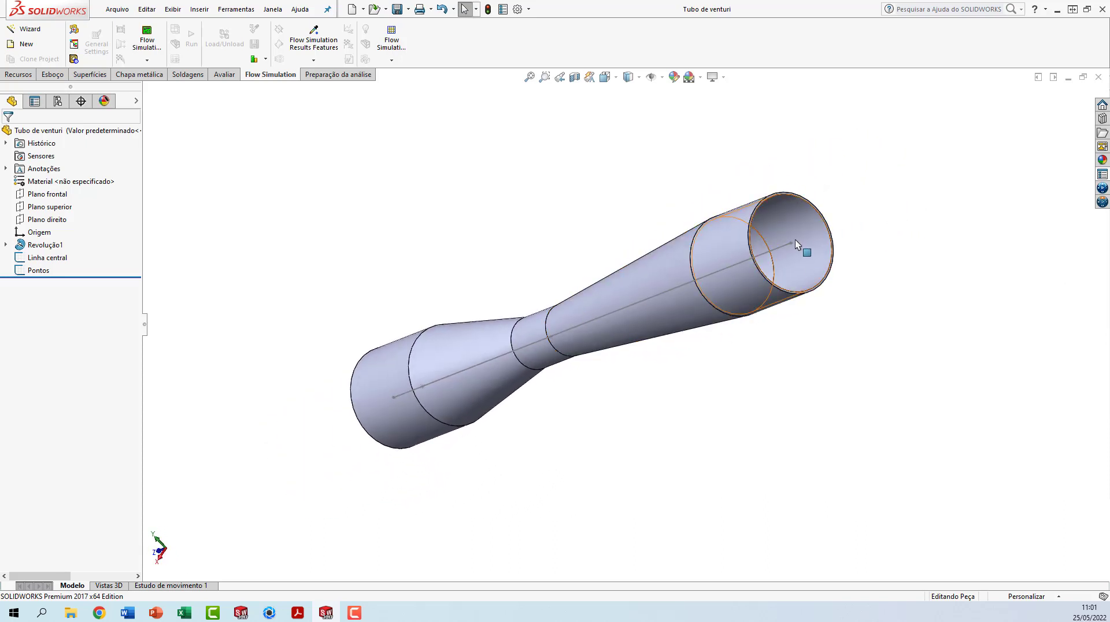
pyautogui.moveTo(626, 302); pyautogui.dragTo(746, 252, button='middle')
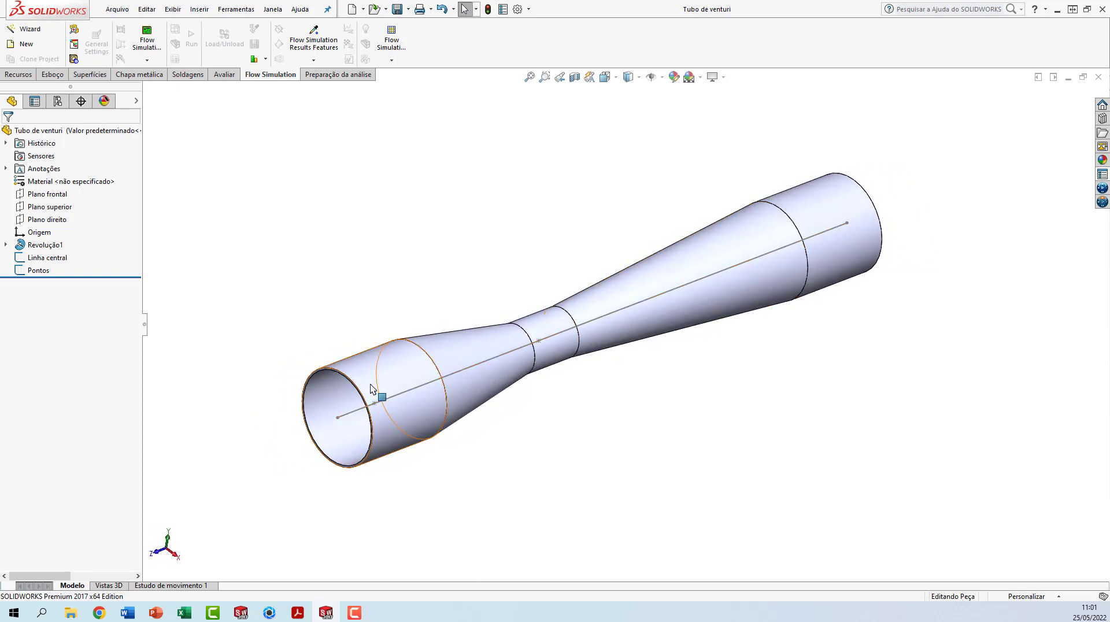
pyautogui.moveTo(590, 356); pyautogui.dragTo(599, 366, button='middle')
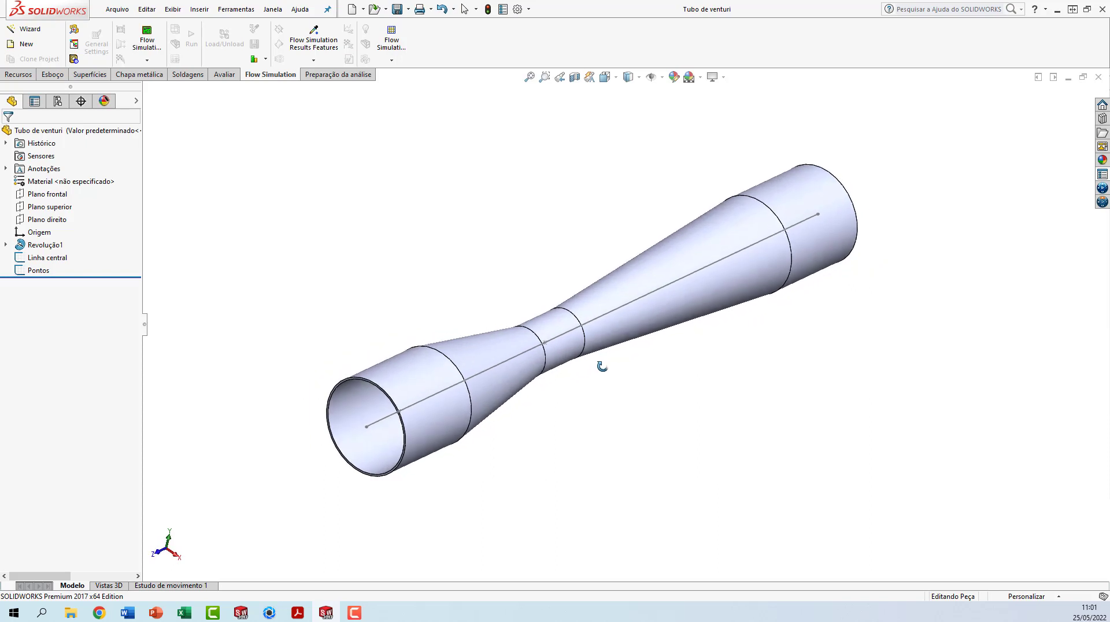
pyautogui.click(74, 60)
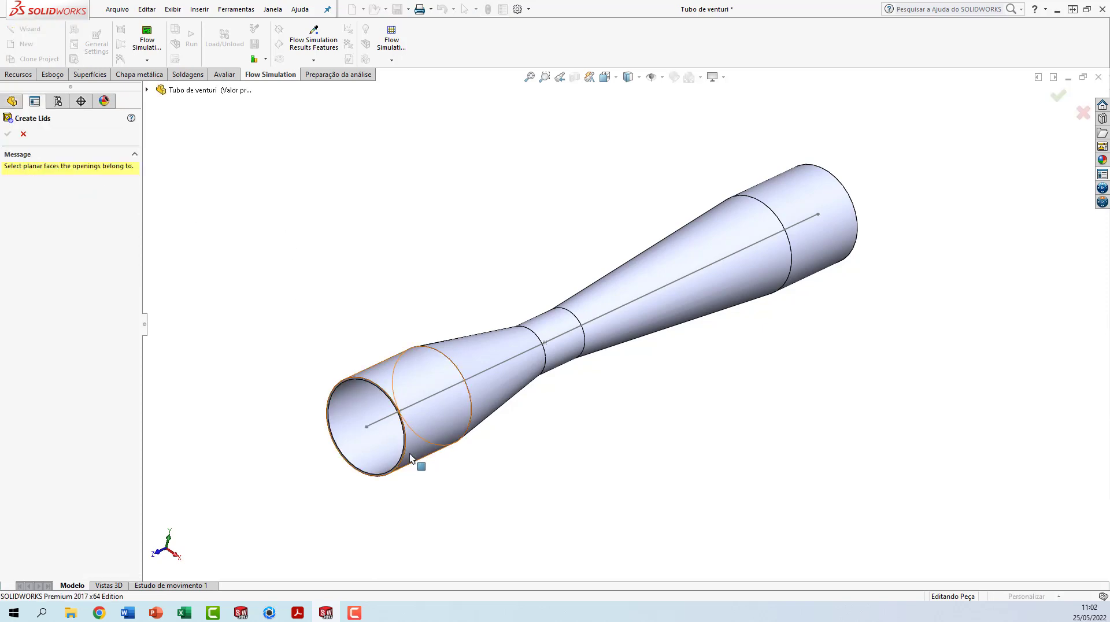
pyautogui.scroll(-10, 409, 453)
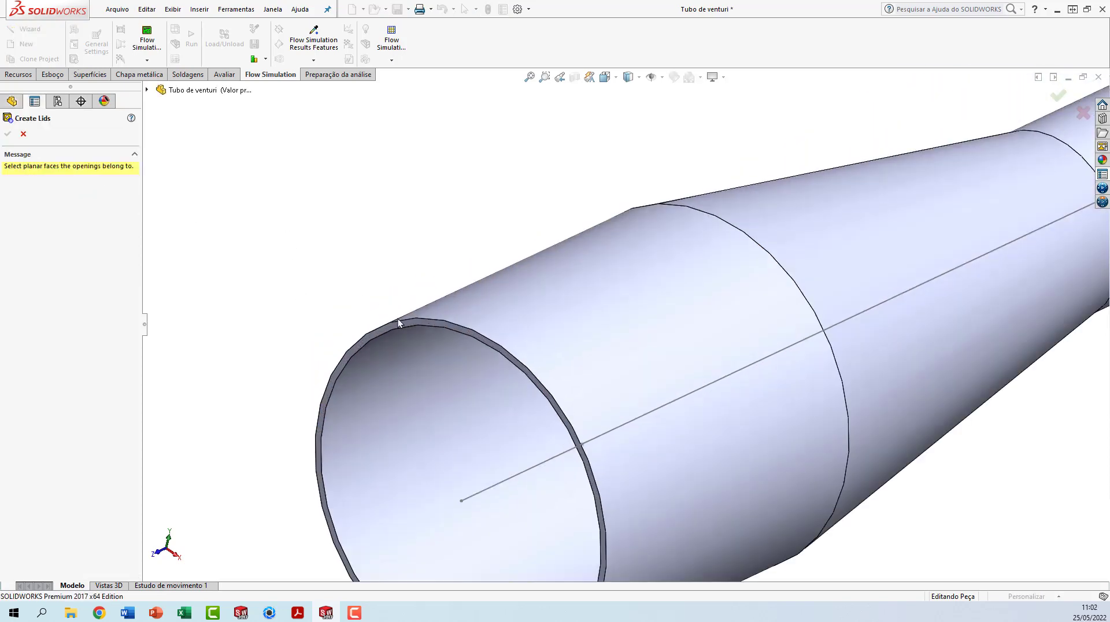
pyautogui.scroll(-2, 422, 333)
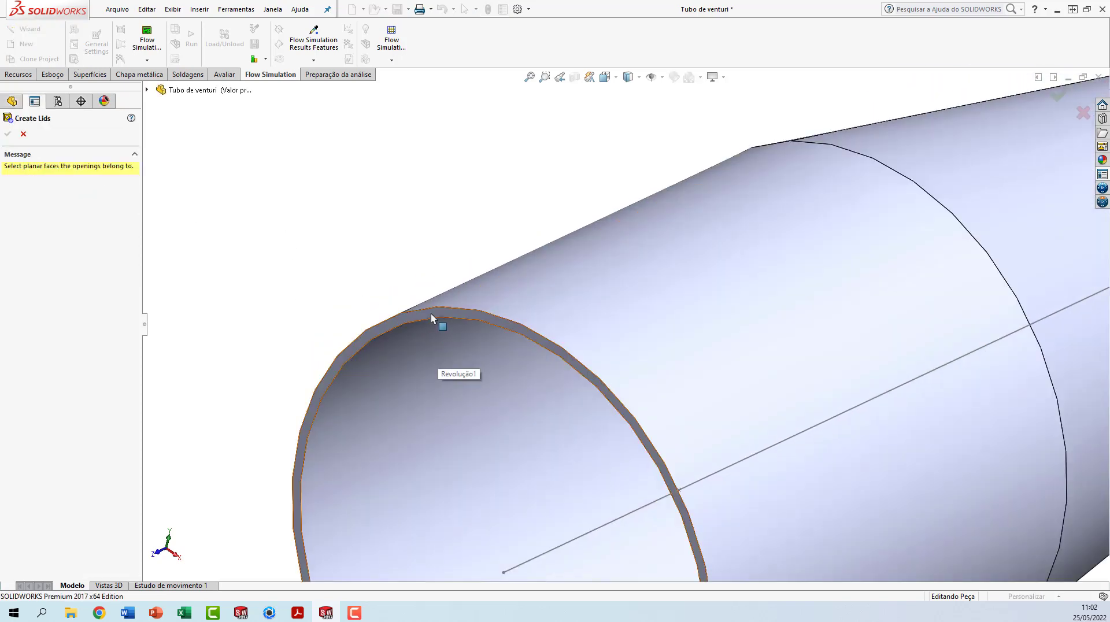
pyautogui.click(431, 313)
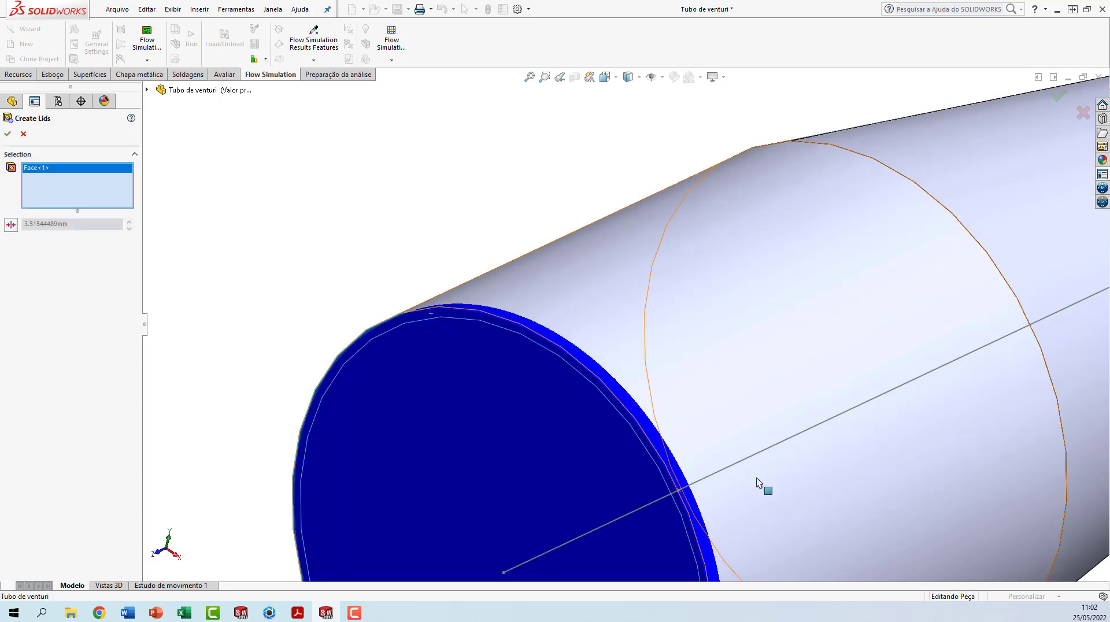
# Add the ring-shaped face at the tube's far end as the second opening and create the lids on both ends.
pyautogui.scroll(3, 735, 463)
pyautogui.scroll(6, 734, 463)
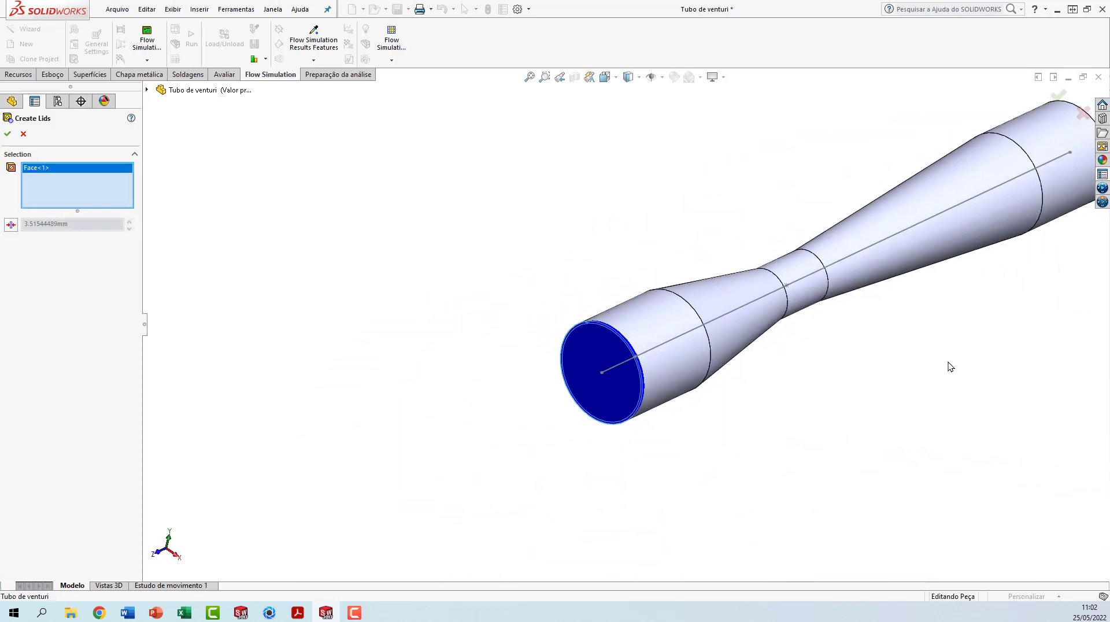
pyautogui.scroll(-2, 948, 230)
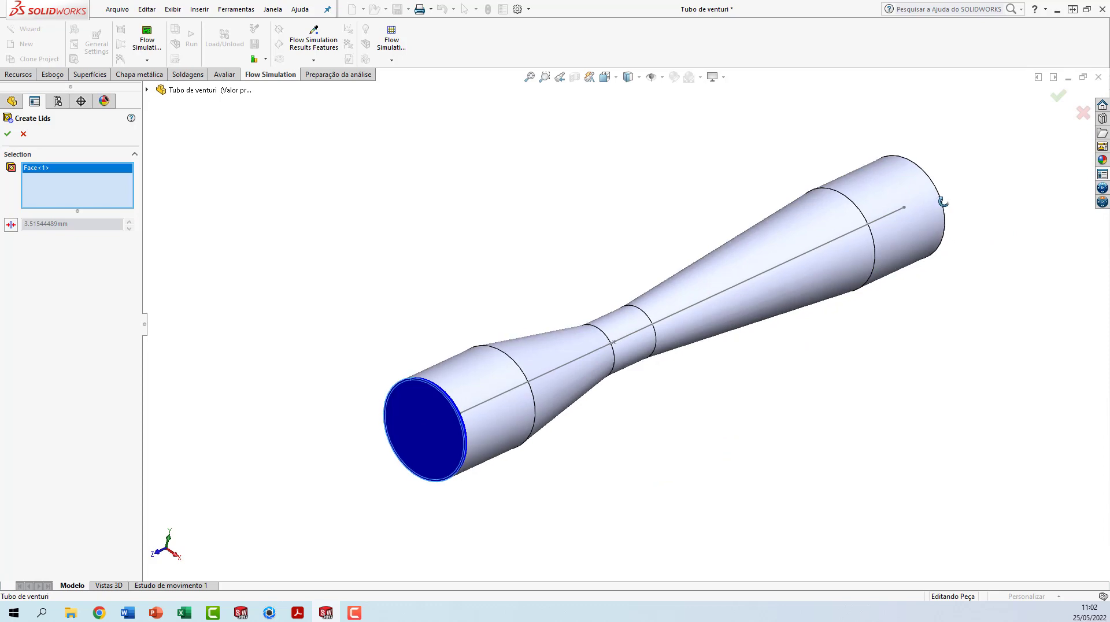
pyautogui.moveTo(944, 191); pyautogui.dragTo(682, 354, button='middle')
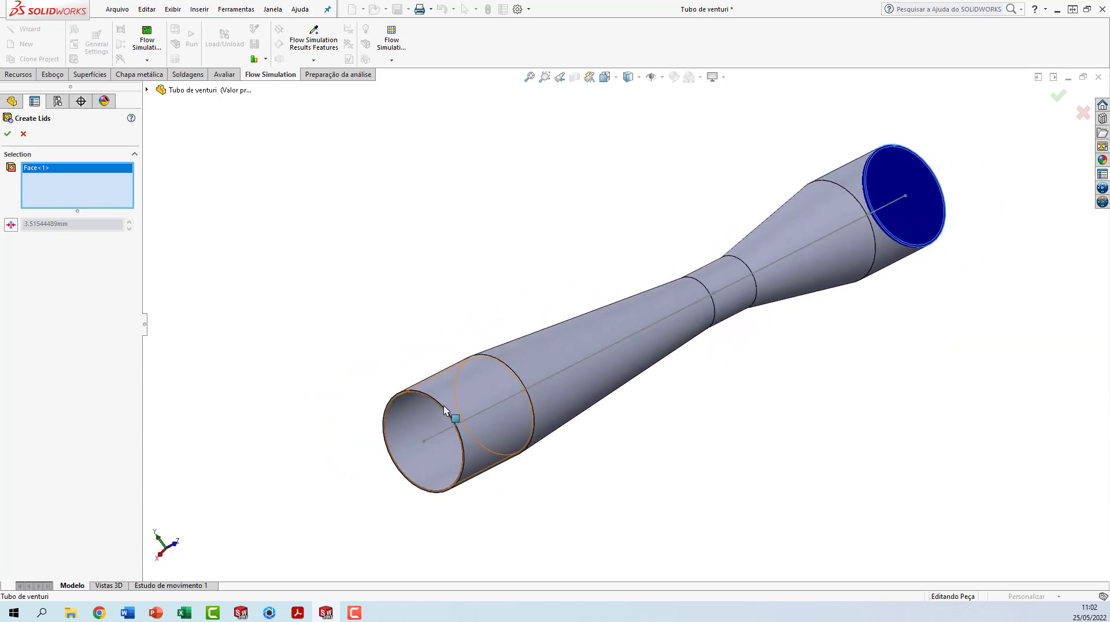
pyautogui.scroll(-3, 443, 403)
pyautogui.scroll(-5, 443, 398)
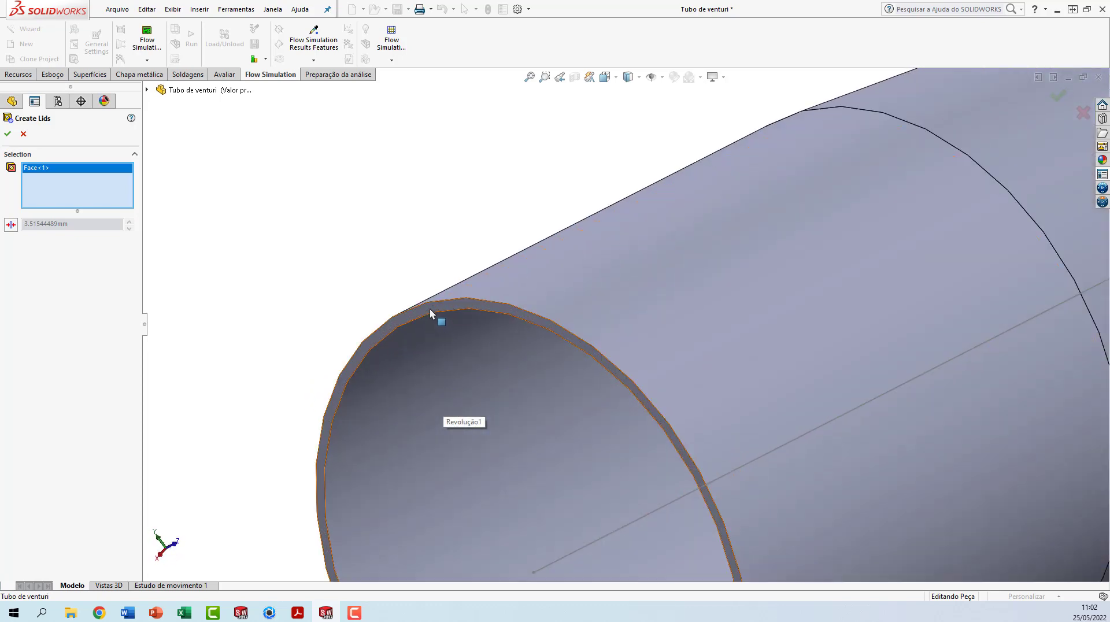
pyautogui.click(427, 309)
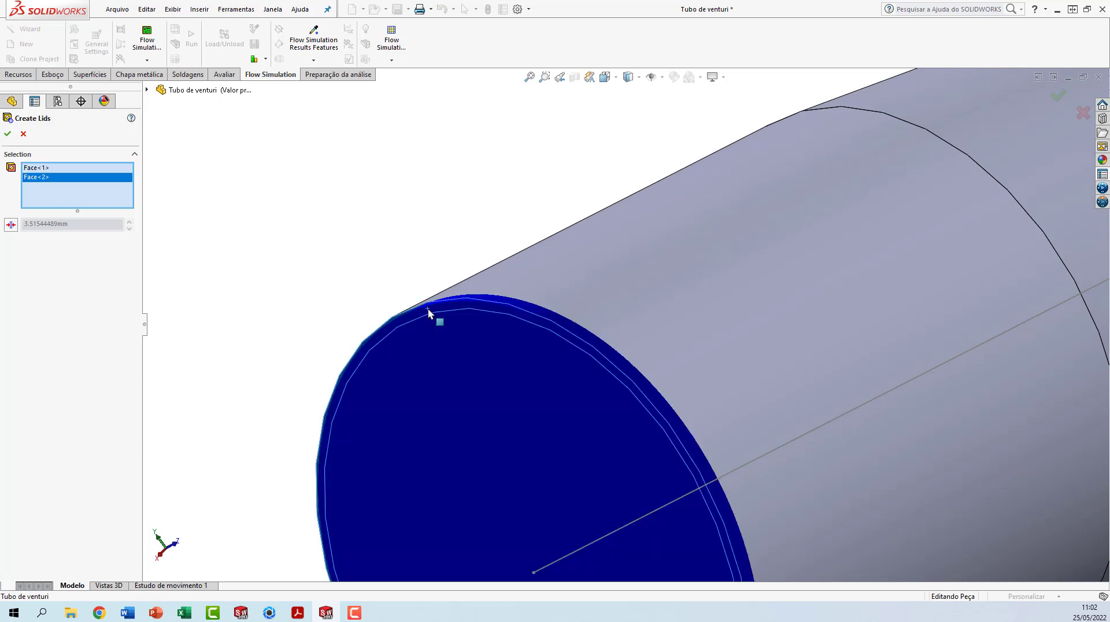
pyautogui.scroll(3, 584, 359)
pyautogui.scroll(3, 584, 357)
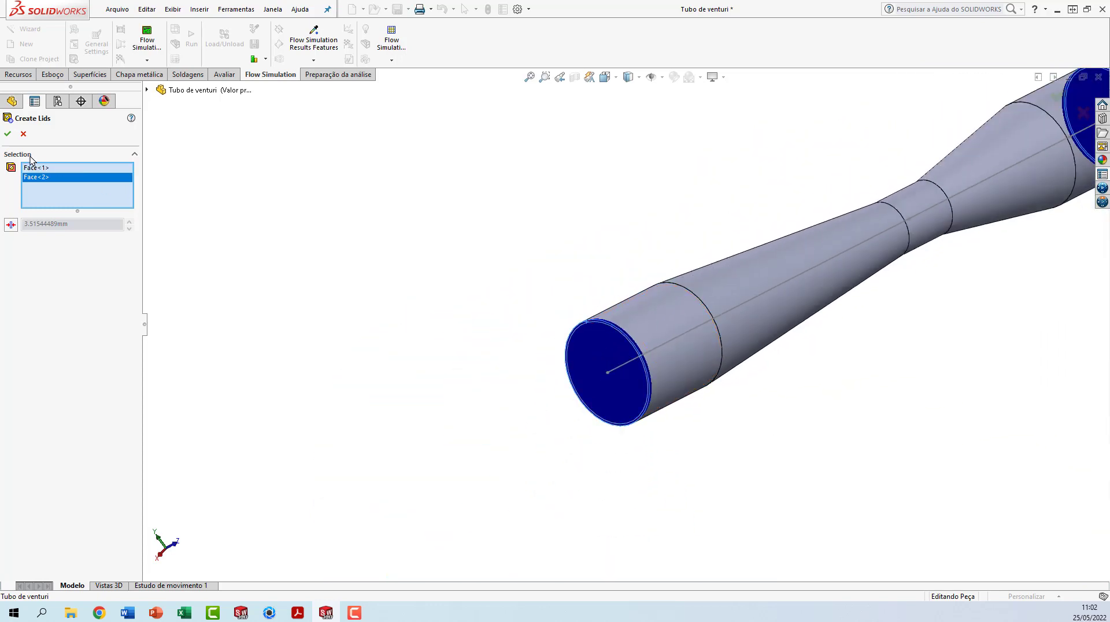
pyautogui.click(8, 135)
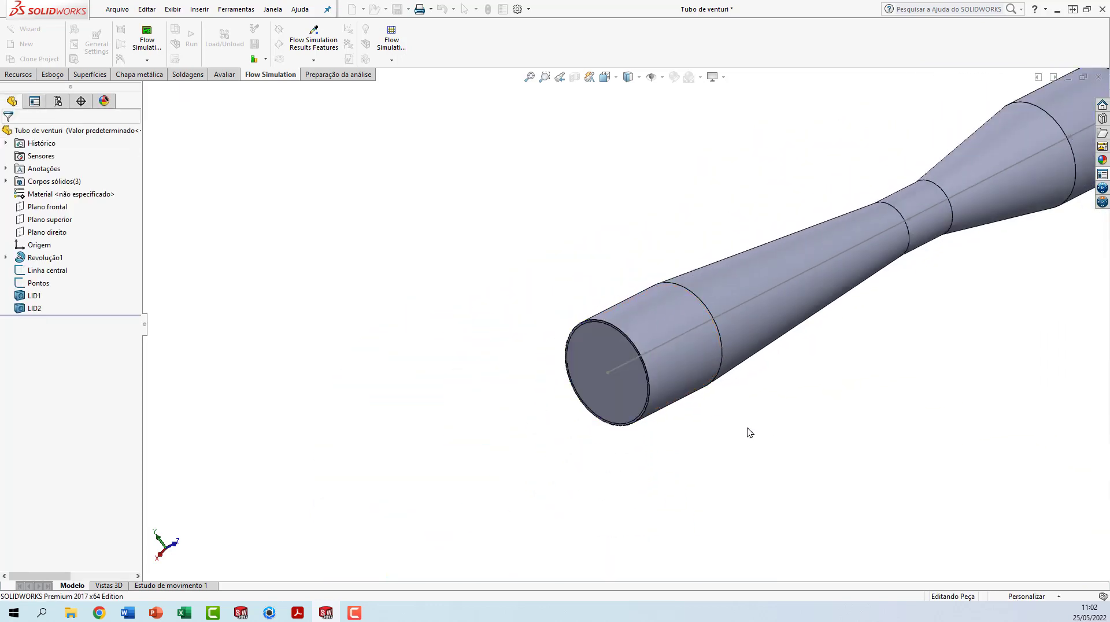
# Show the tube in isometric view and apply a section view through Plano direito to expose its interior.
pyautogui.hotkey('ctrl', '7')
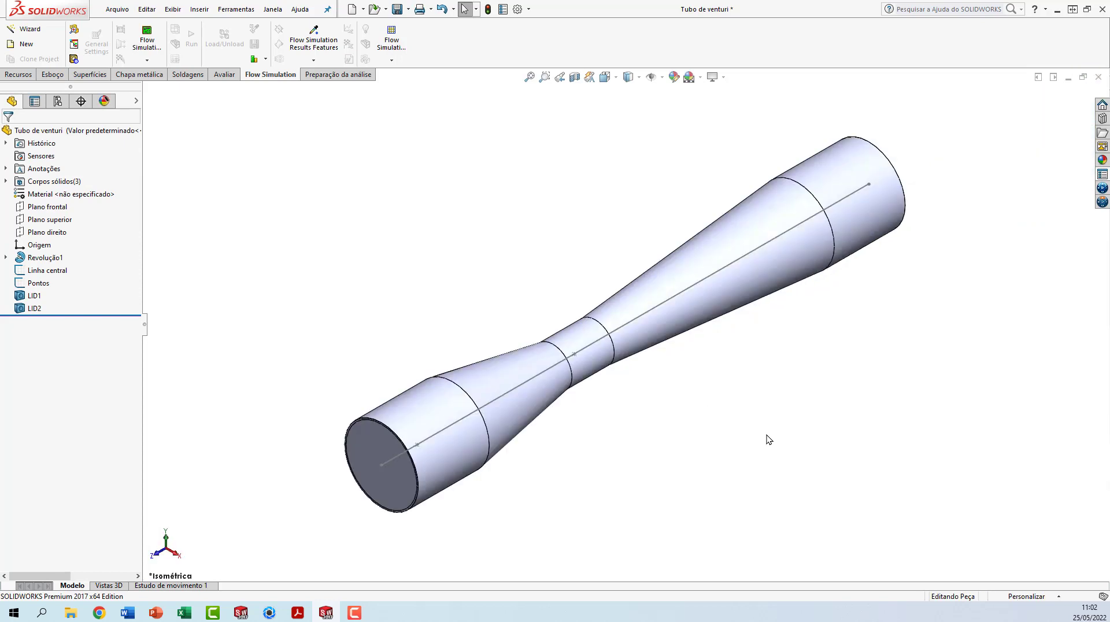
pyautogui.click(574, 77)
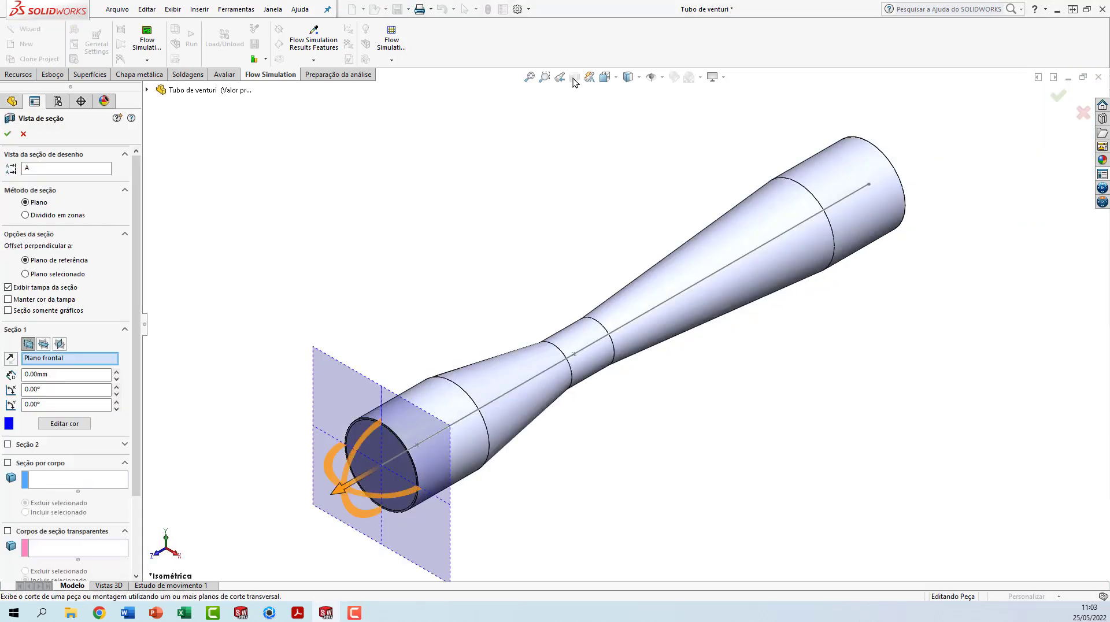
pyautogui.click(59, 344)
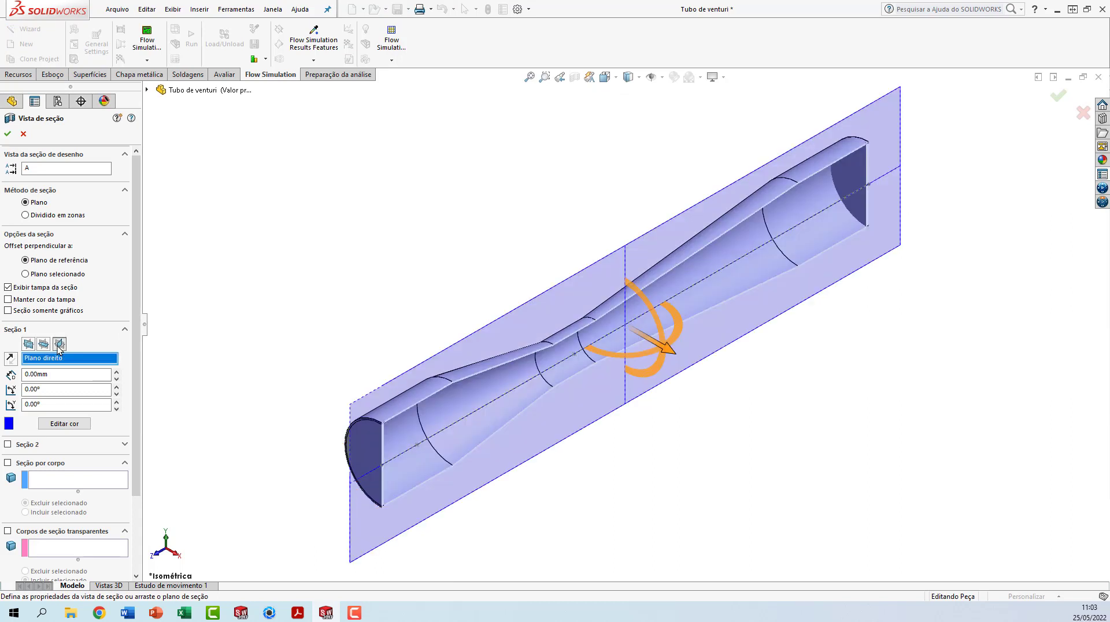
pyautogui.click(8, 133)
pyautogui.scroll(-2, 644, 366)
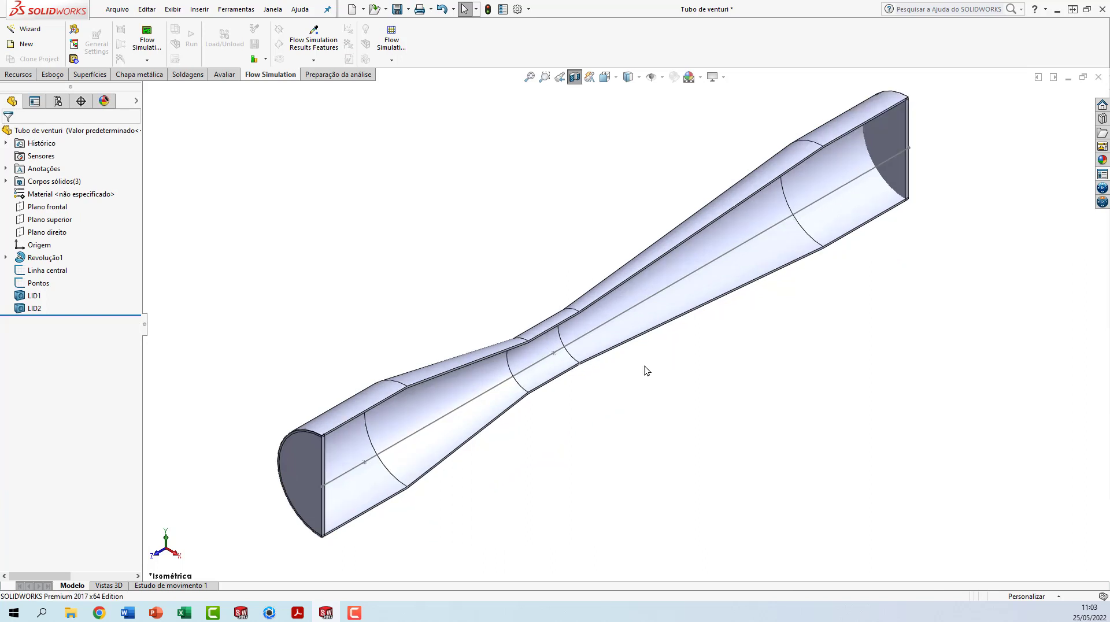
pyautogui.scroll(3, 644, 366)
pyautogui.moveTo(627, 379); pyautogui.dragTo(503, 361, button='middle')
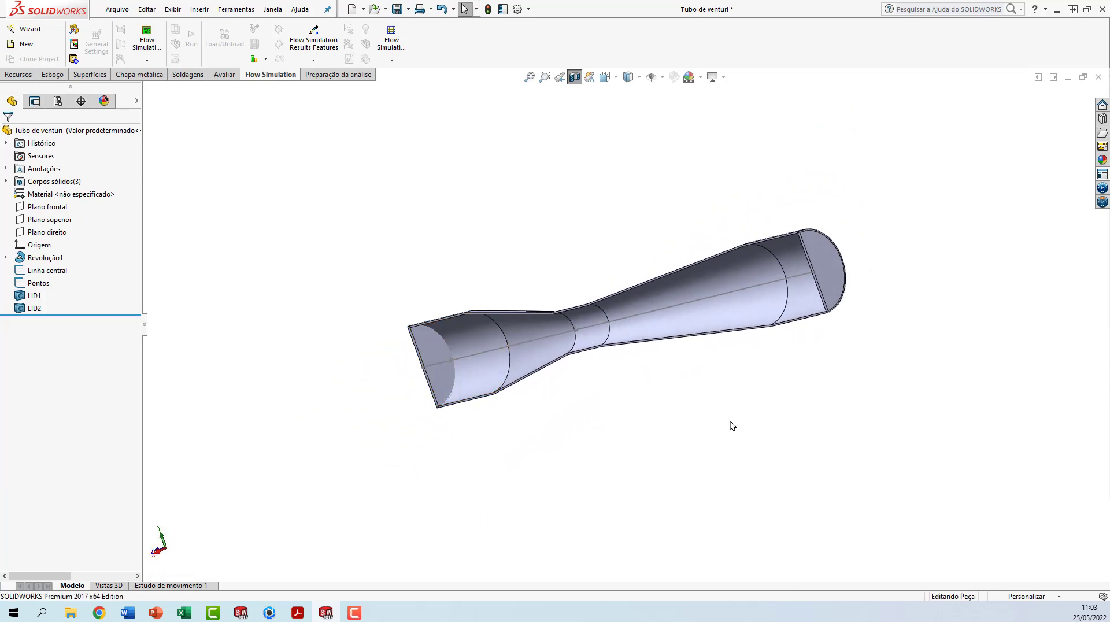
pyautogui.moveTo(716, 431); pyautogui.dragTo(827, 422, button='middle')
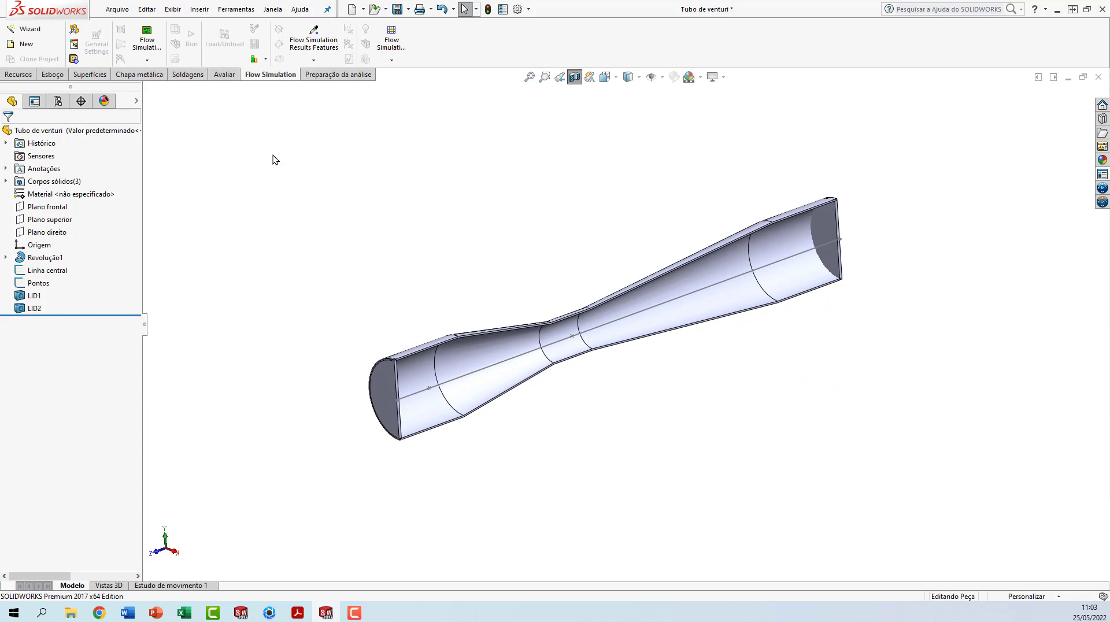
# Start a new Flow Simulation project with the Wizard and name it "Venturi", using the current configuration.
pyautogui.click(32, 34)
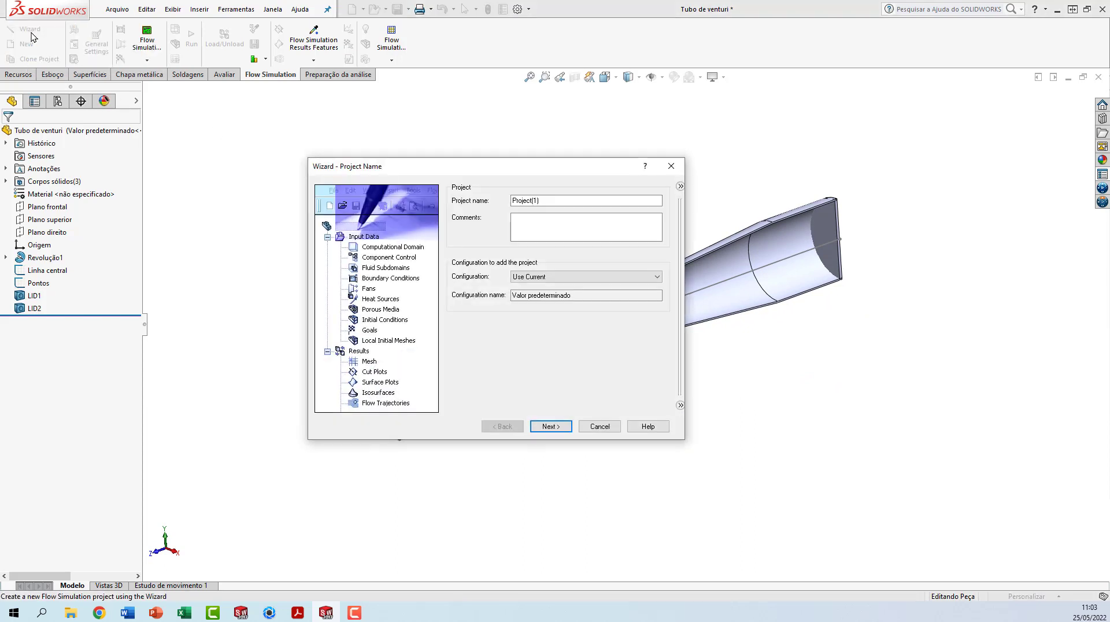
pyautogui.doubleClick(547, 201)
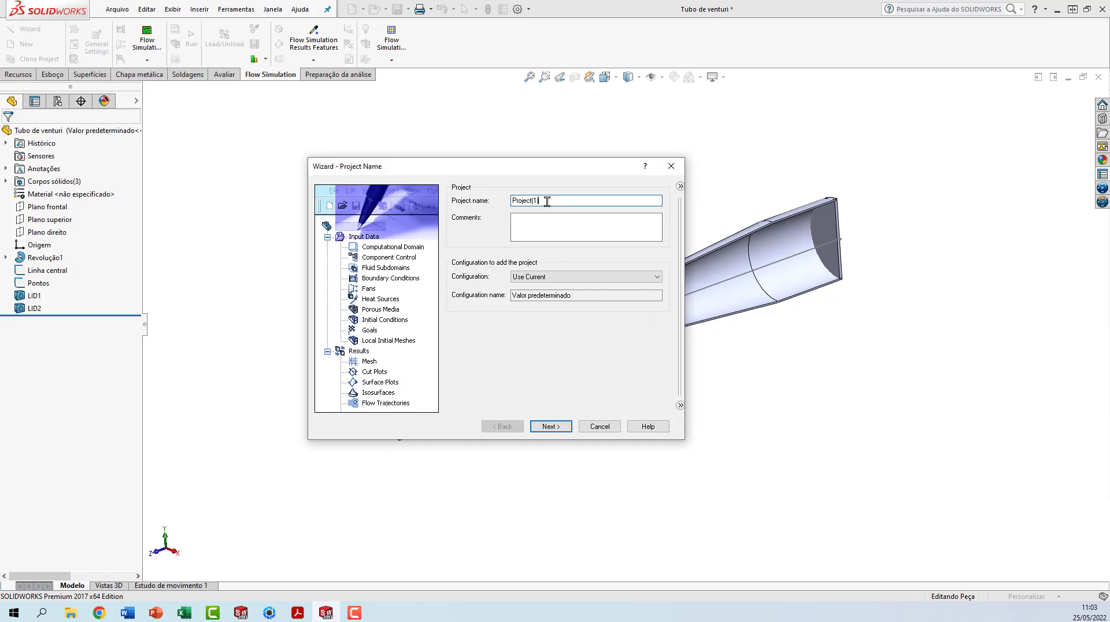
pyautogui.moveTo(546, 201); pyautogui.dragTo(507, 200)
pyautogui.write('Venturi')
pyautogui.click(547, 427)
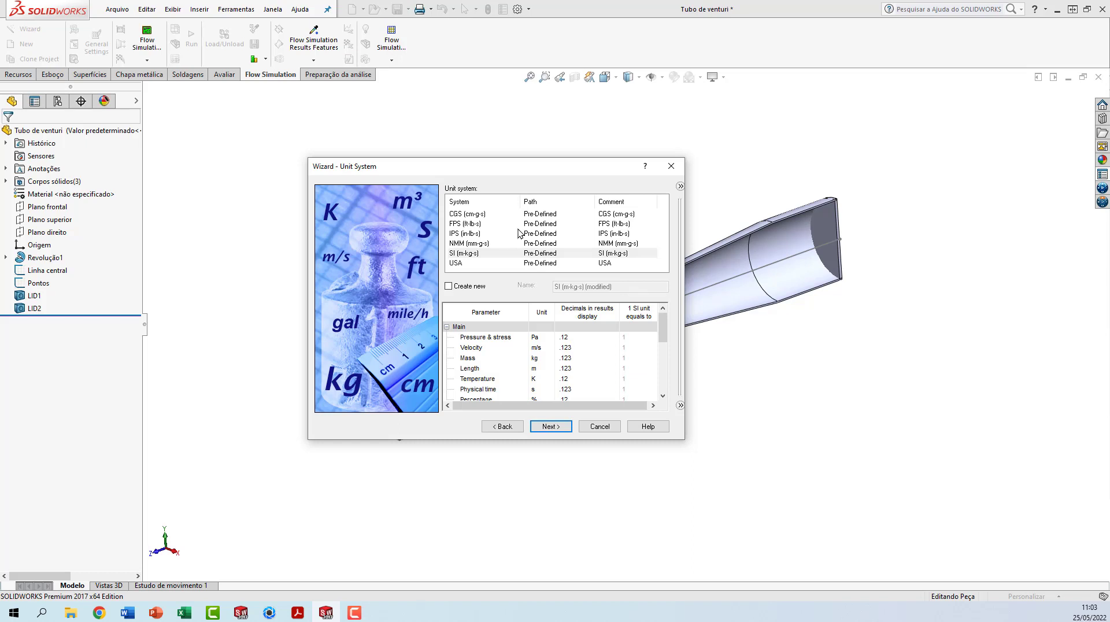
# Choose the SI (m-kg-s) unit system and accept an internal analysis that excludes cavities without flow conditions, with no physical features enabled.
pyautogui.click(458, 254)
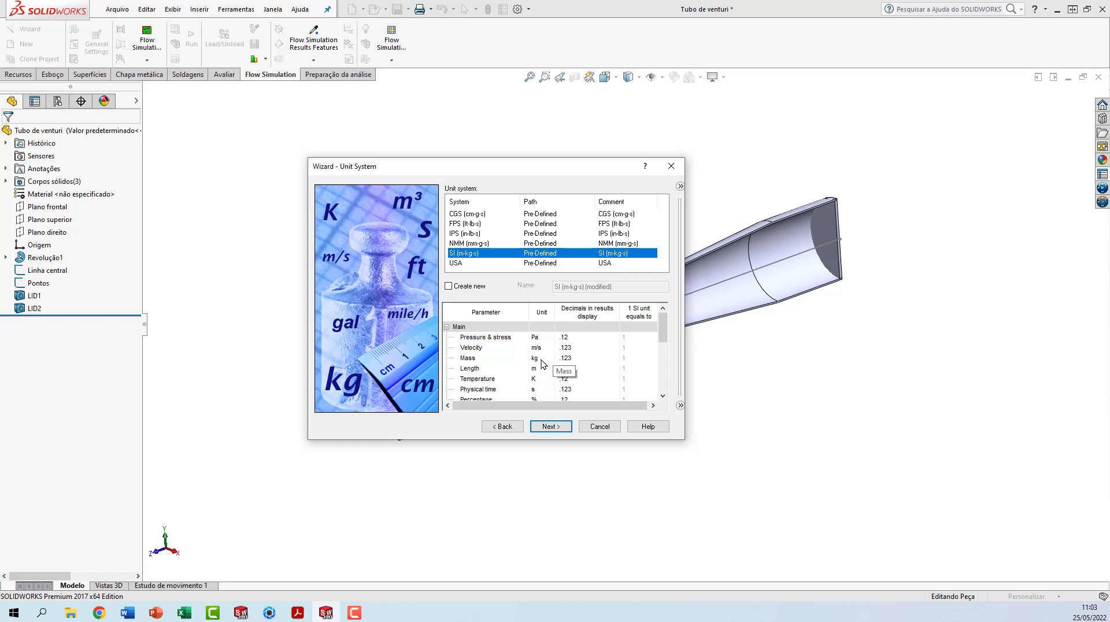
pyautogui.click(546, 427)
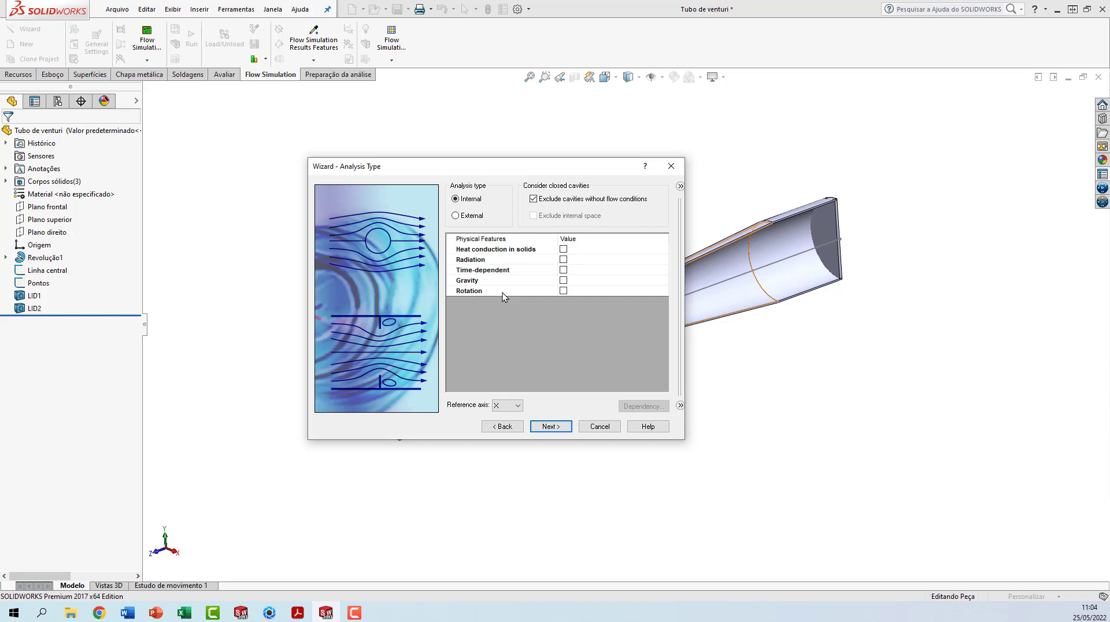
pyautogui.click(547, 427)
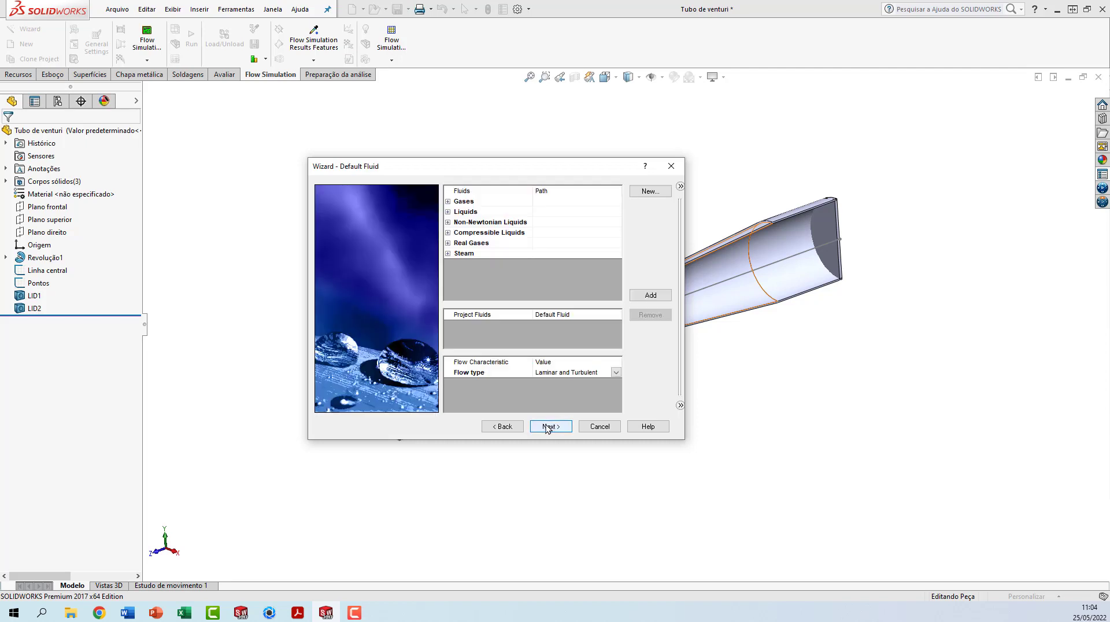
# Add the pre-defined liquid Water as the project fluid, and finish the wizard with the default wall and initial conditions.
pyautogui.click(448, 212)
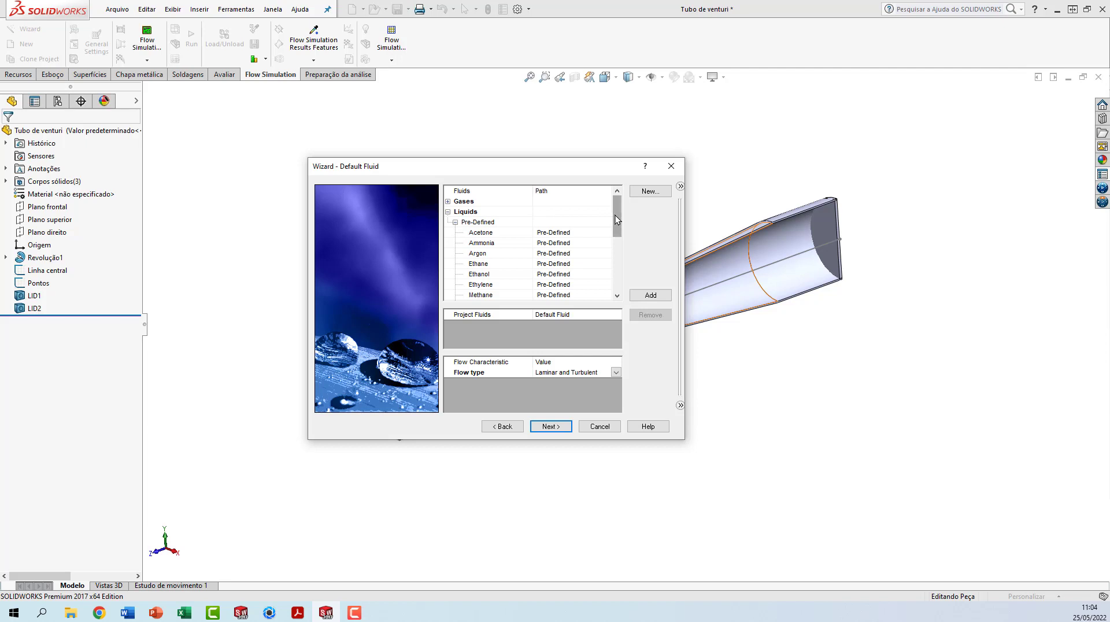
pyautogui.moveTo(615, 218); pyautogui.dragTo(615, 270)
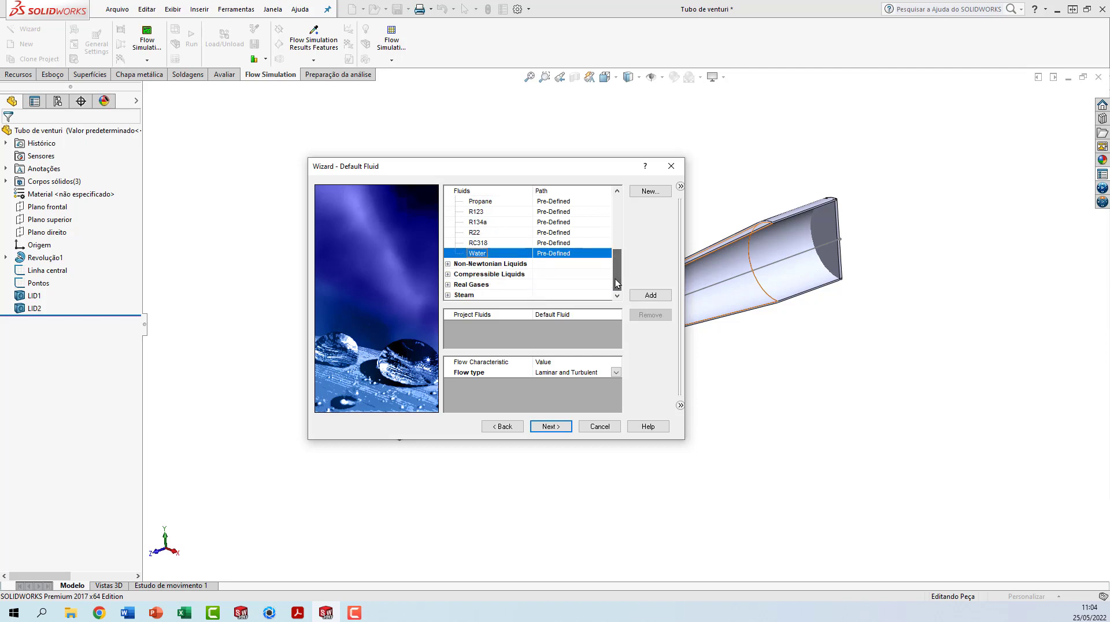
pyautogui.doubleClick(474, 253)
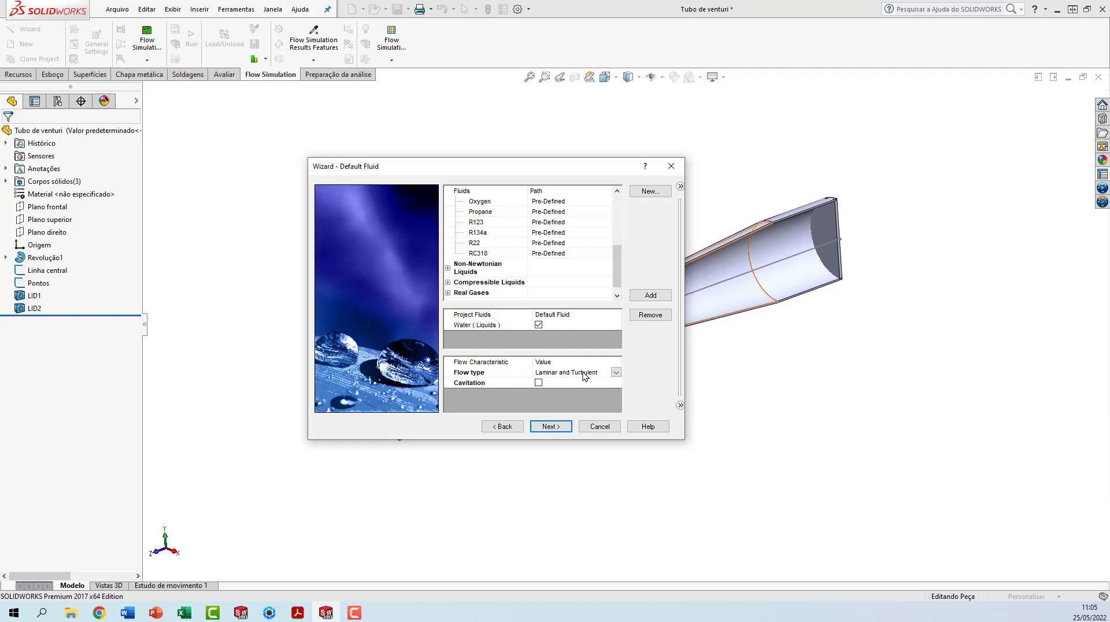
pyautogui.click(553, 428)
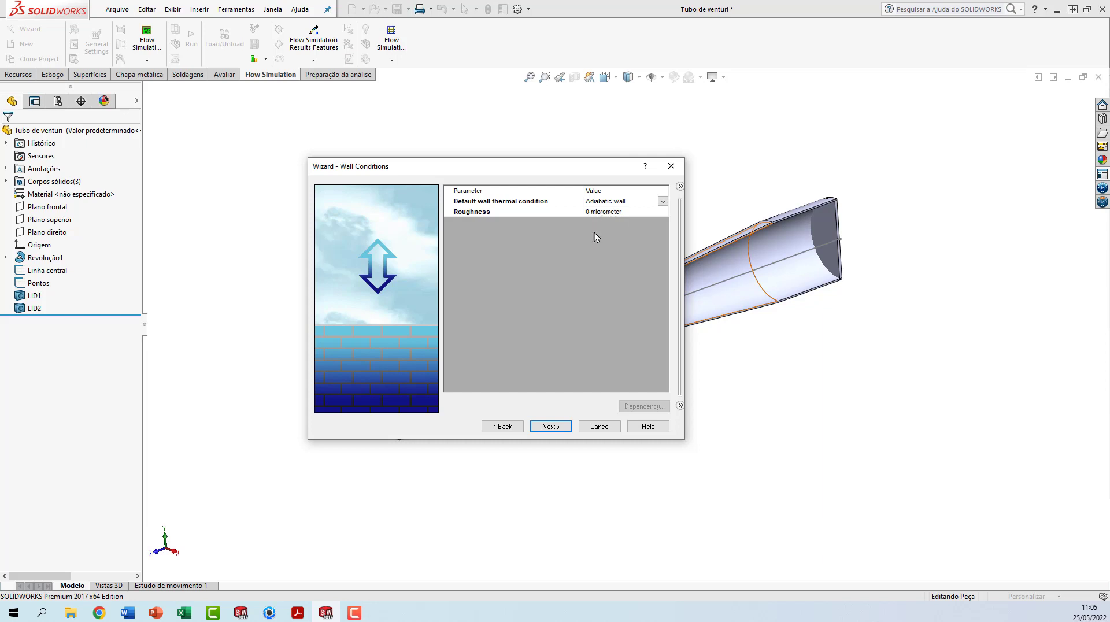
pyautogui.click(550, 427)
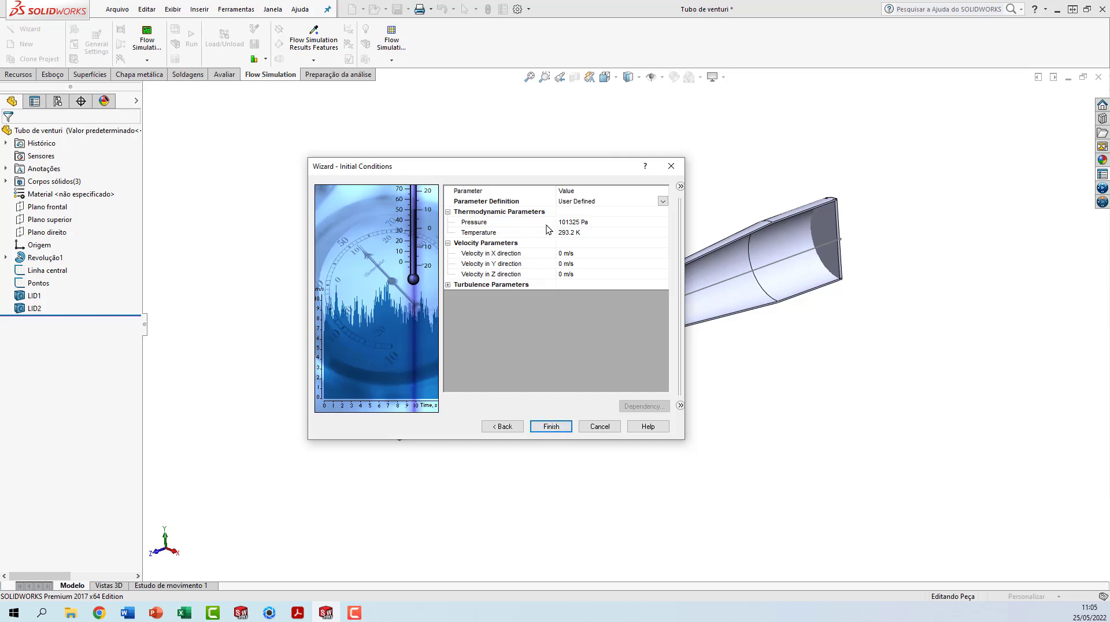
pyautogui.click(550, 427)
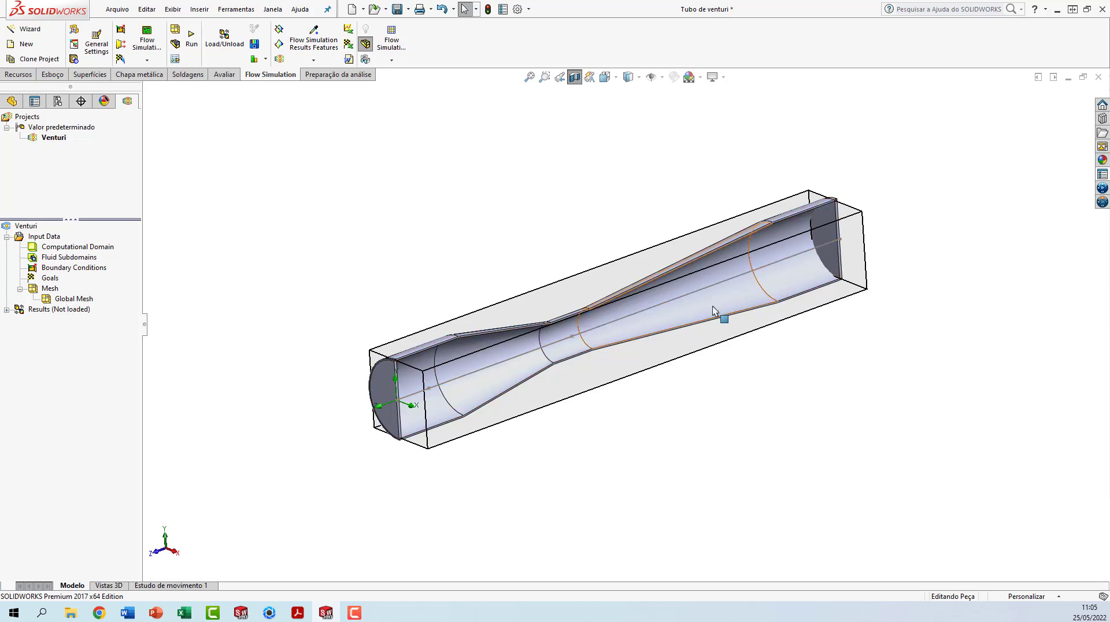
# Hide the computational domain of the Venturi project.
pyautogui.rightClick(95, 249)
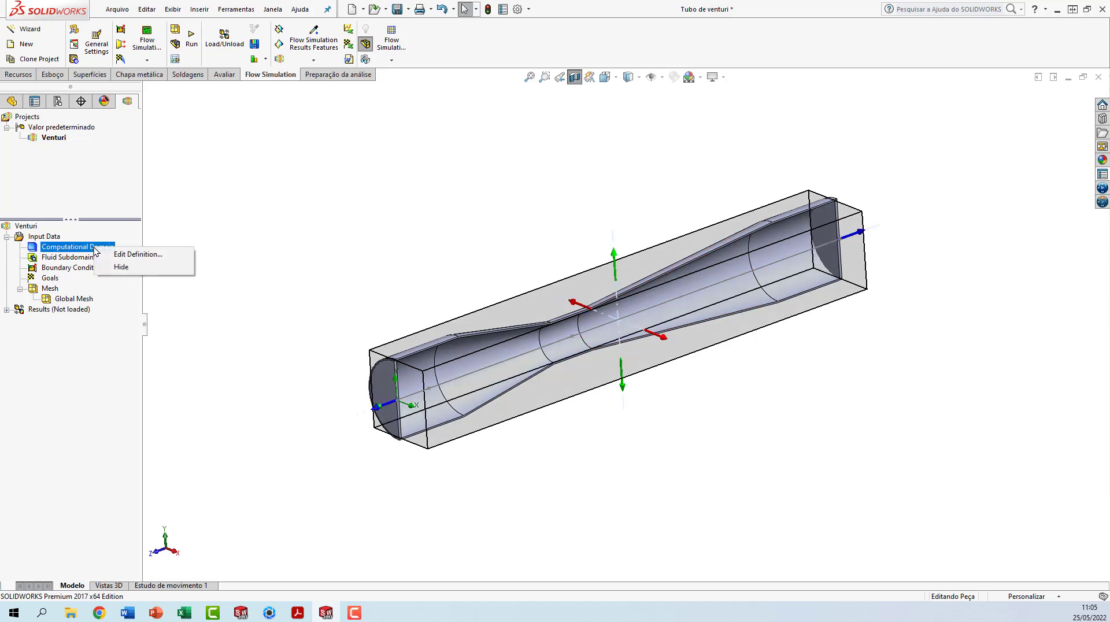
pyautogui.click(116, 268)
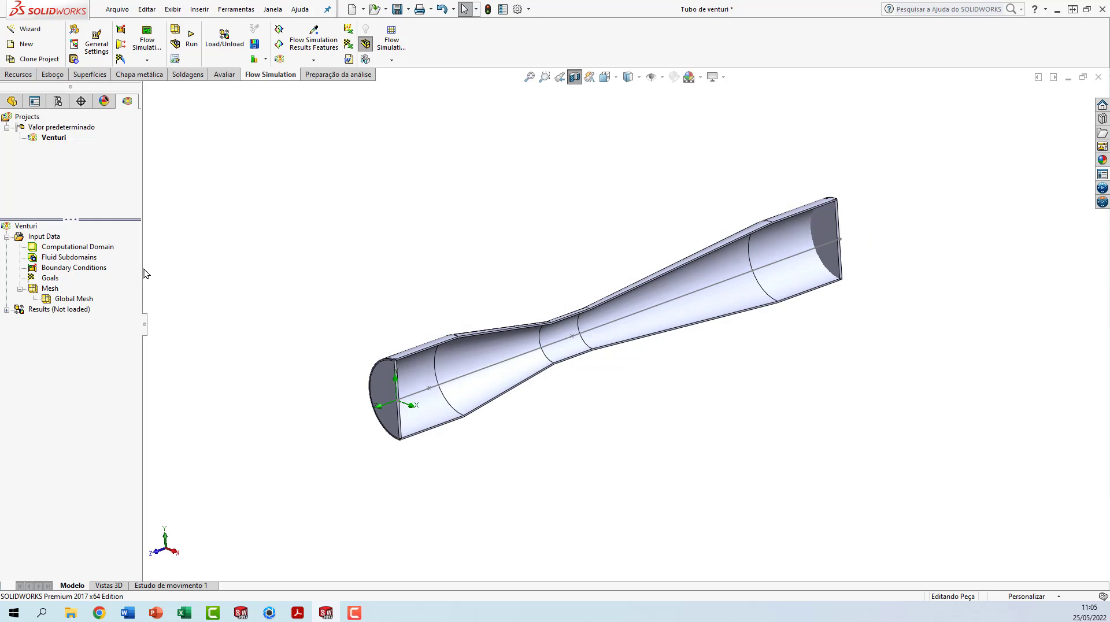
# Insert an Inlet Velocity boundary condition of 1 m/s on the inner face of the lid at the tube's origin end.
pyautogui.rightClick(68, 269)
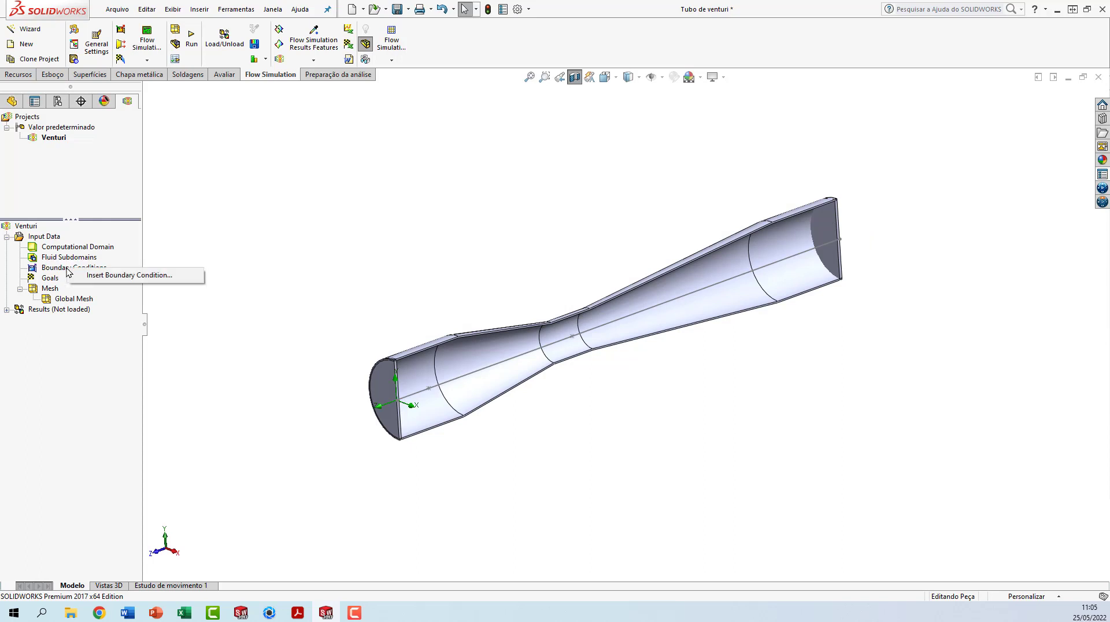
pyautogui.click(101, 276)
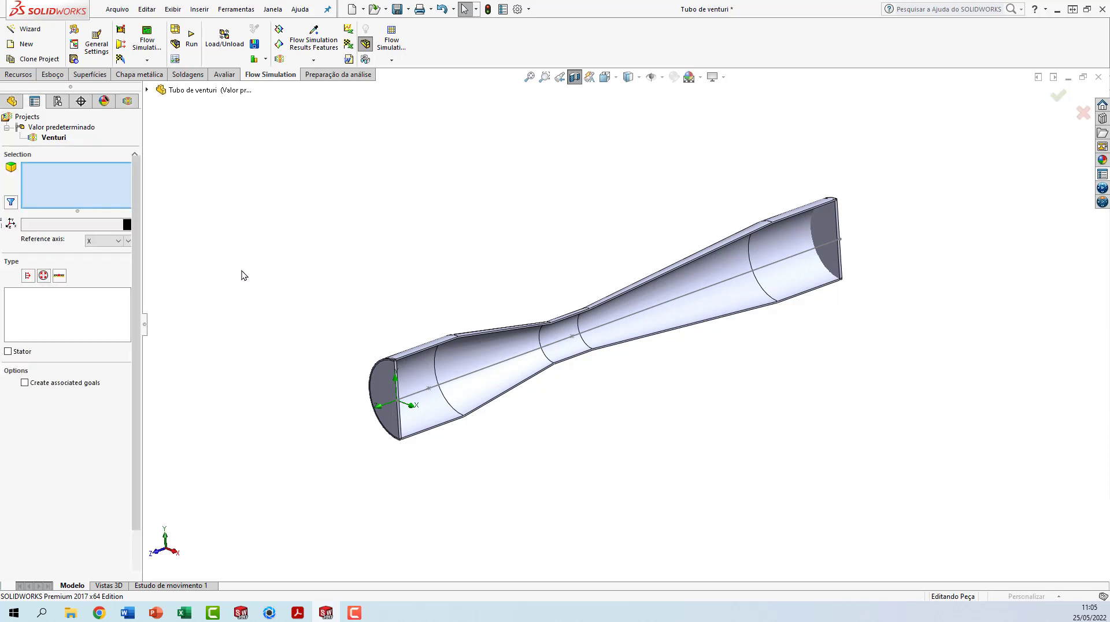
pyautogui.moveTo(483, 432); pyautogui.dragTo(404, 456, button='middle')
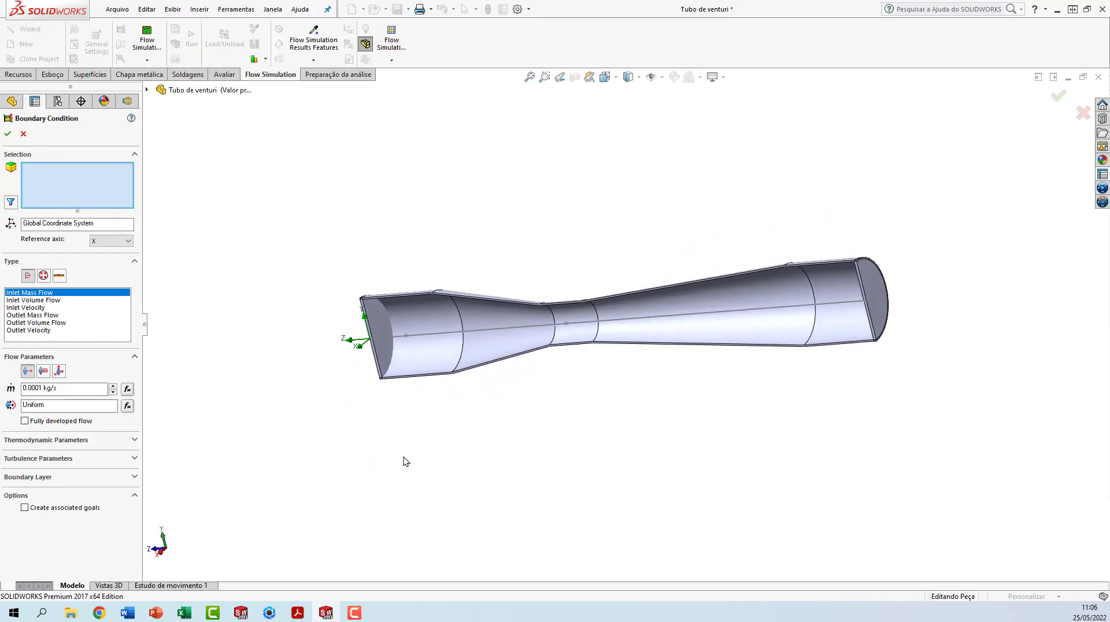
pyautogui.scroll(-5, 407, 332)
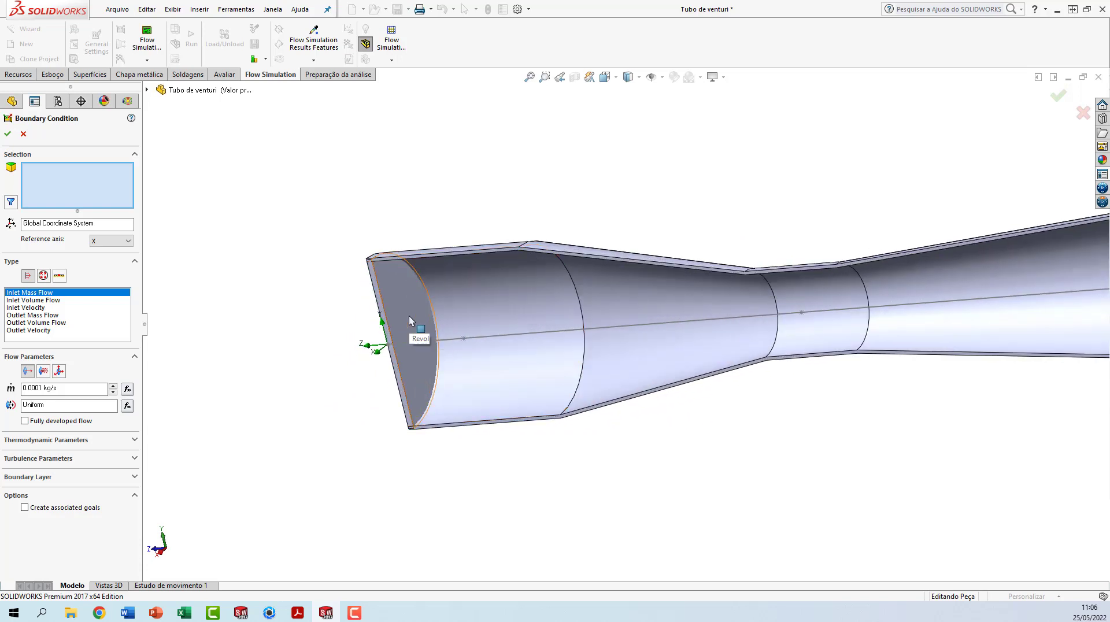
pyautogui.click(408, 316)
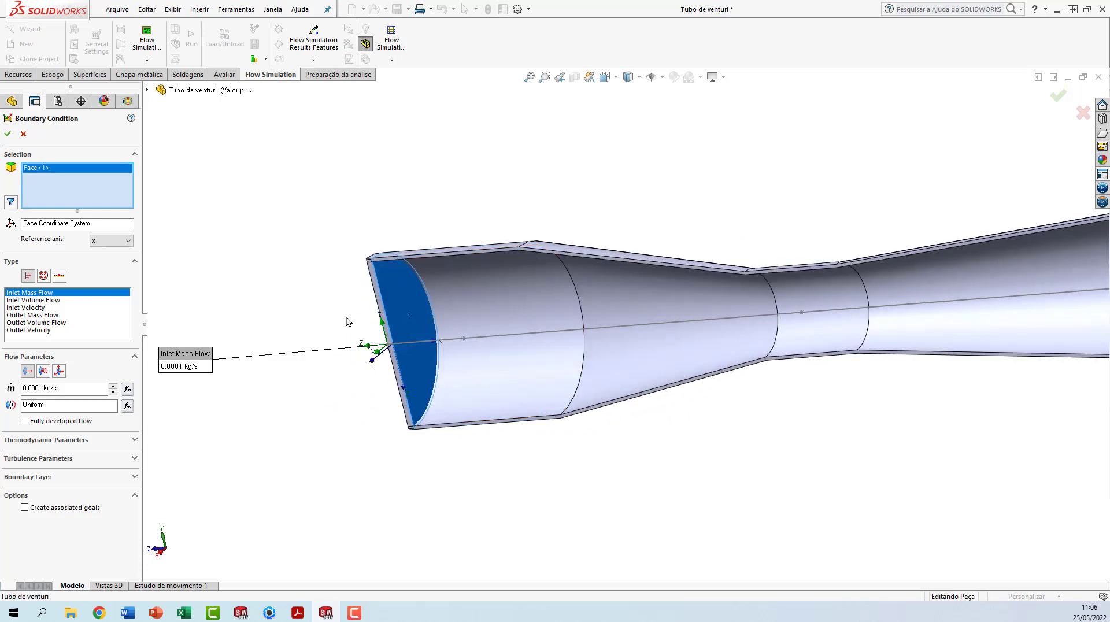
pyautogui.click(37, 308)
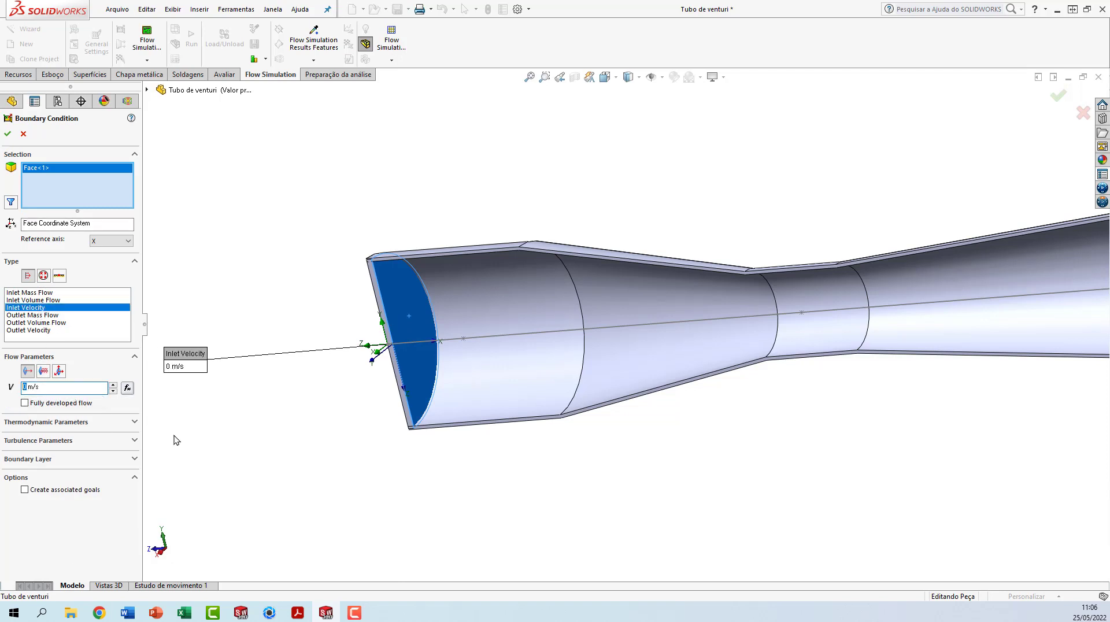
pyautogui.write('1')
pyautogui.click(9, 136)
pyautogui.moveTo(487, 430); pyautogui.dragTo(492, 324, button='middle')
pyautogui.scroll(-3, 488, 315)
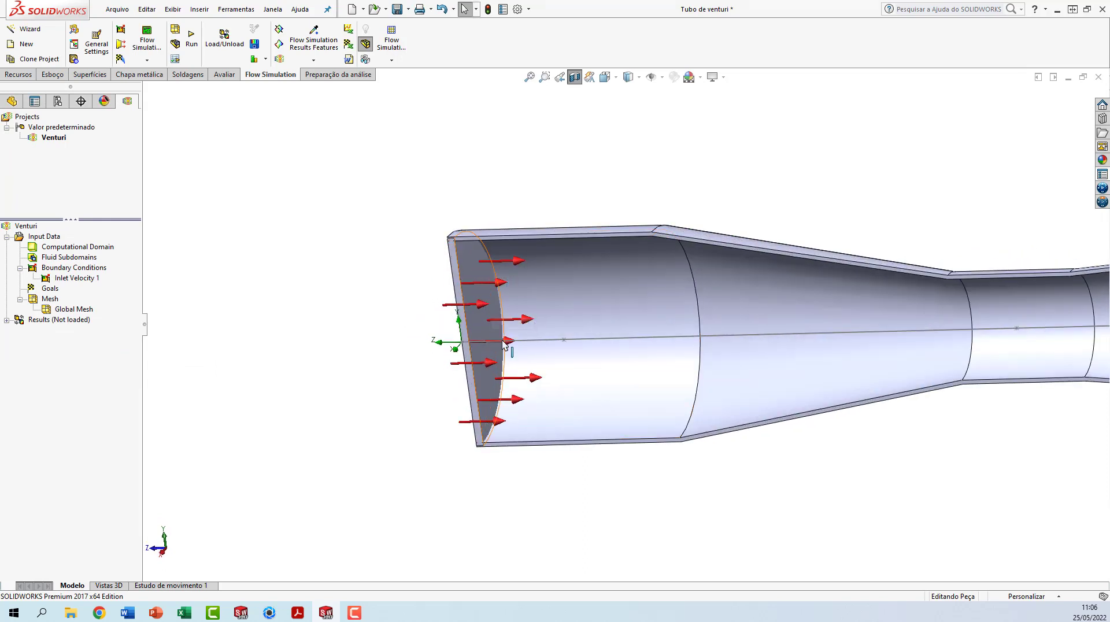
pyautogui.scroll(6, 848, 471)
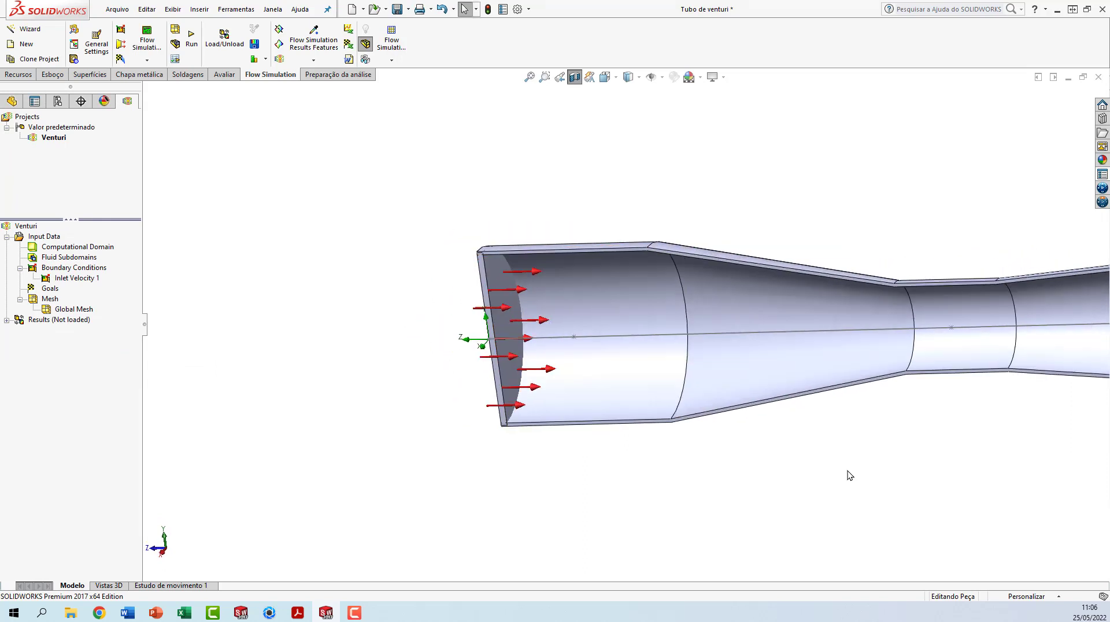
# Insert an Environment Pressure boundary condition of 101325 Pa on the inner face of the lid at the tube's outlet end.
pyautogui.moveTo(828, 408); pyautogui.dragTo(882, 303, button='middle')
pyautogui.scroll(-2, 881, 304)
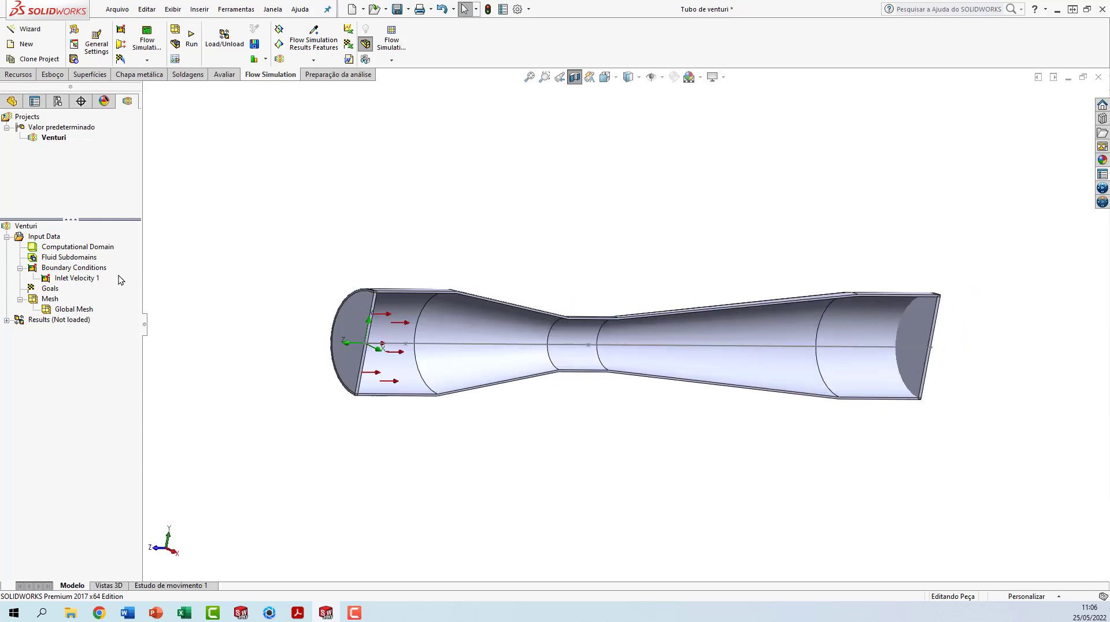
pyautogui.rightClick(93, 268)
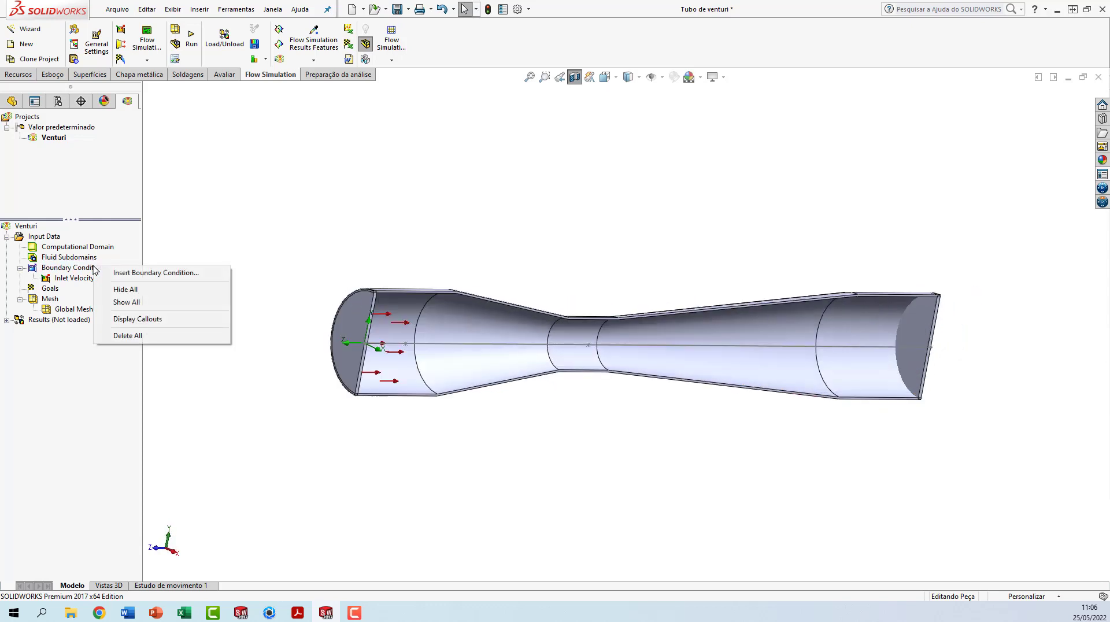
pyautogui.click(129, 273)
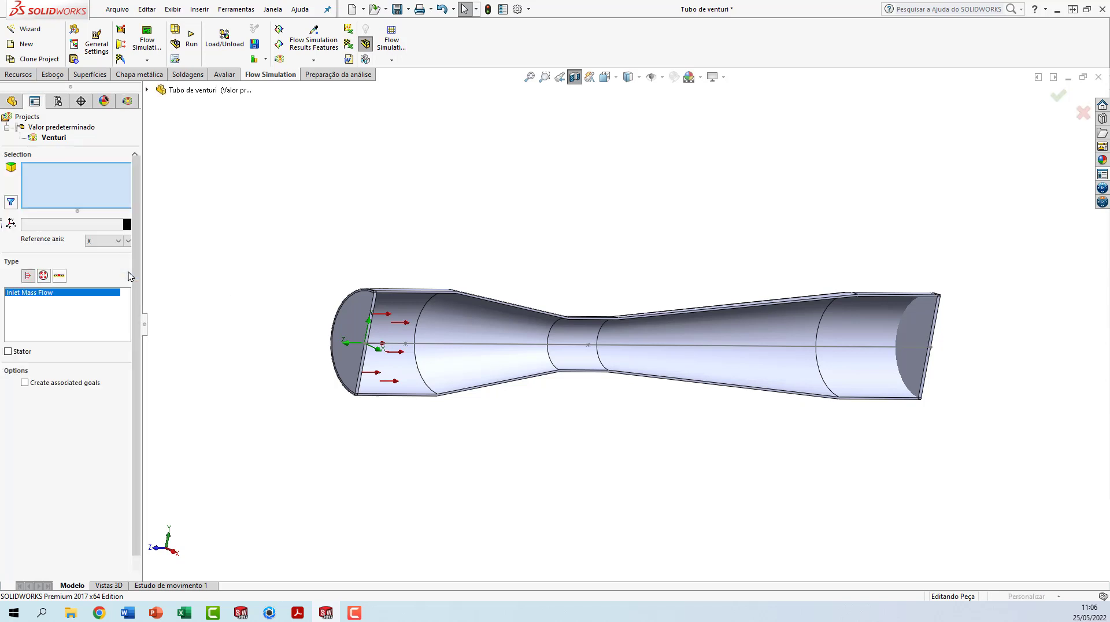
pyautogui.scroll(-3, 879, 370)
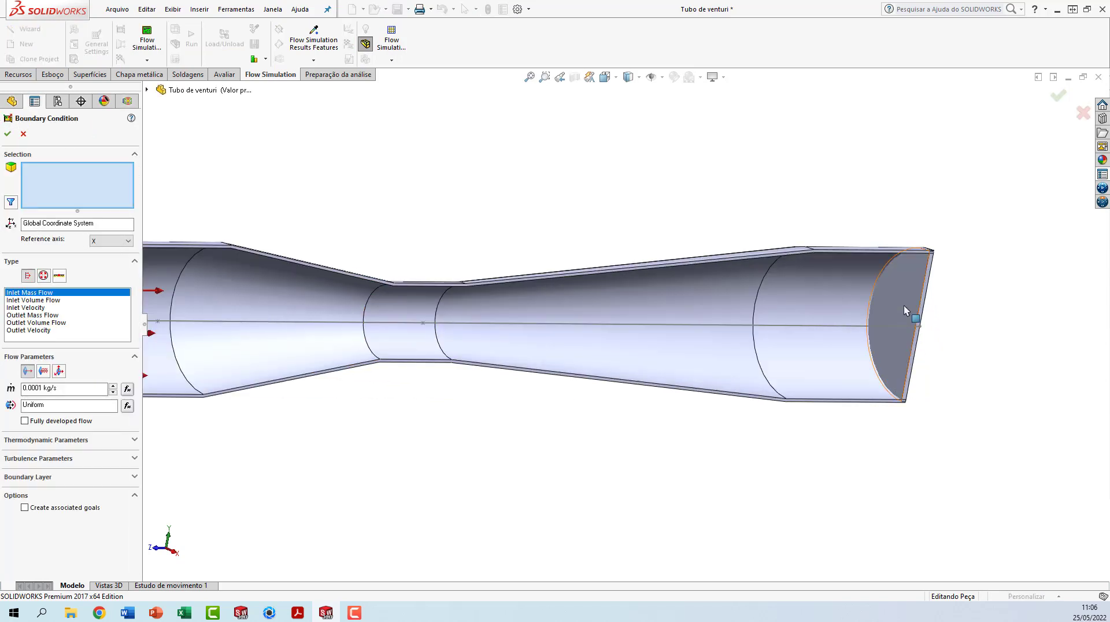
pyautogui.click(904, 301)
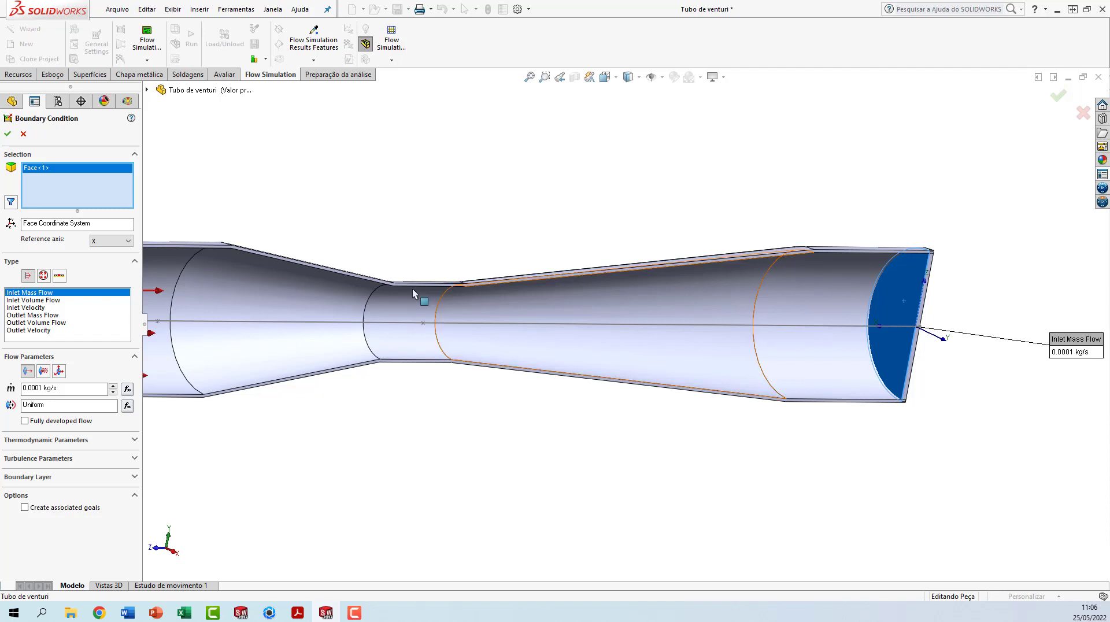
pyautogui.click(44, 277)
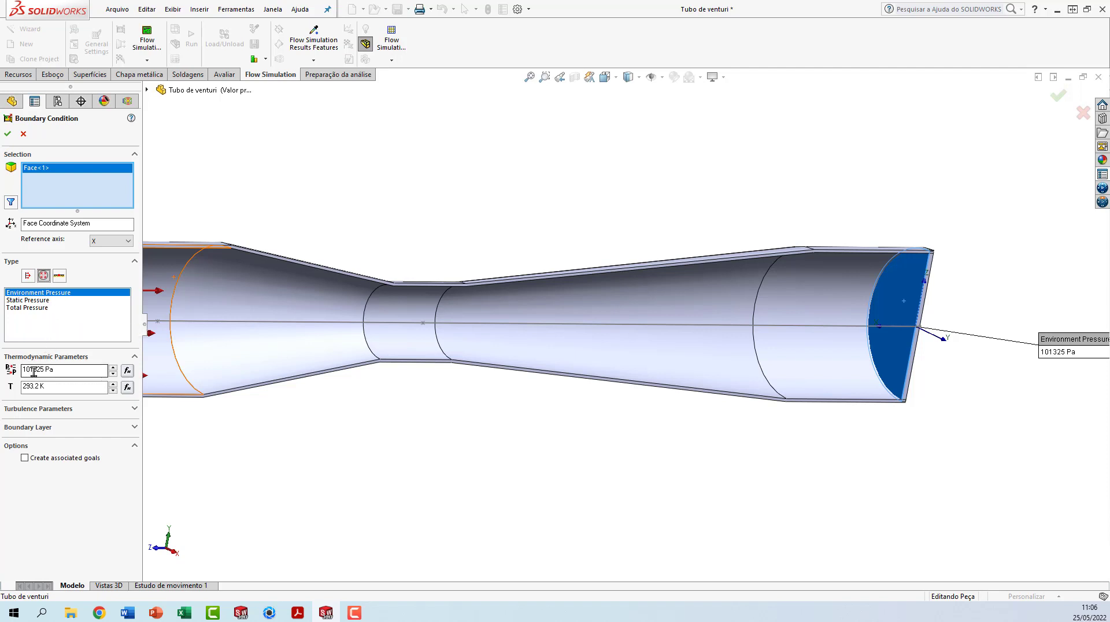
pyautogui.click(68, 371)
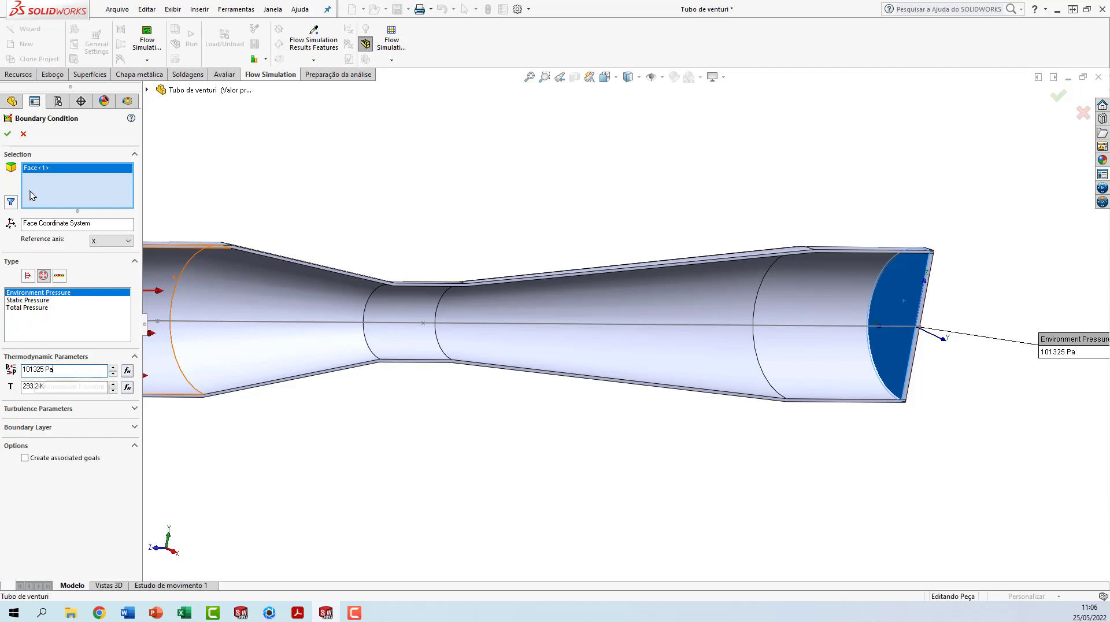
pyautogui.click(8, 135)
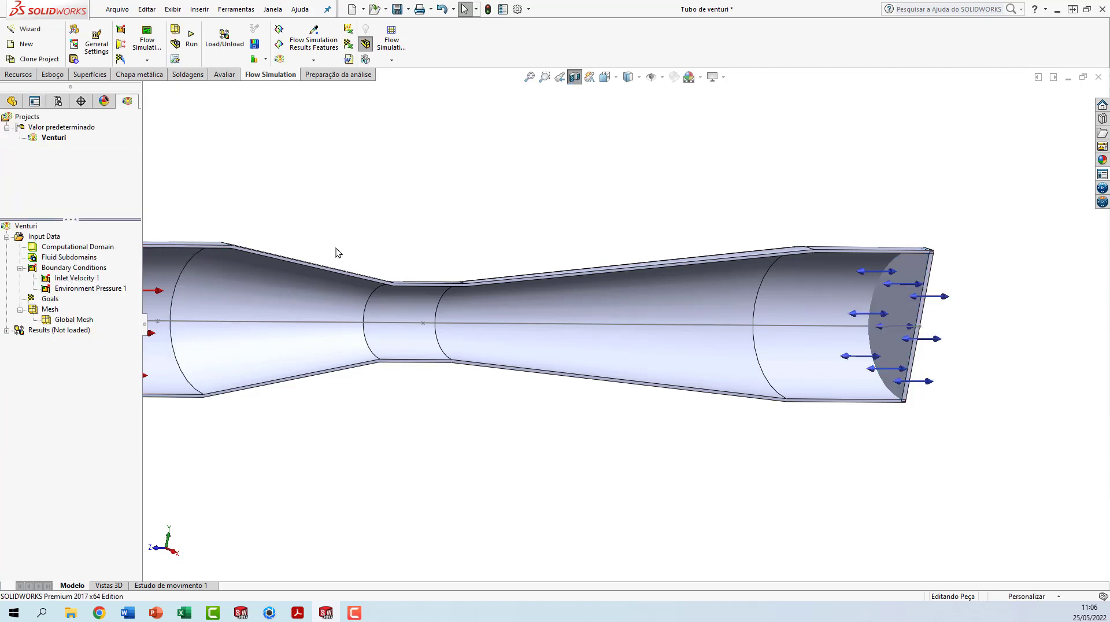
pyautogui.scroll(3, 662, 389)
pyautogui.moveTo(663, 389)
pyautogui.mouseDown(button='middle')
pyautogui.moveTo(663, 340)
pyautogui.moveTo(665, 389)
pyautogui.mouseUp(button='middle')
pyautogui.scroll(-4, 822, 300)
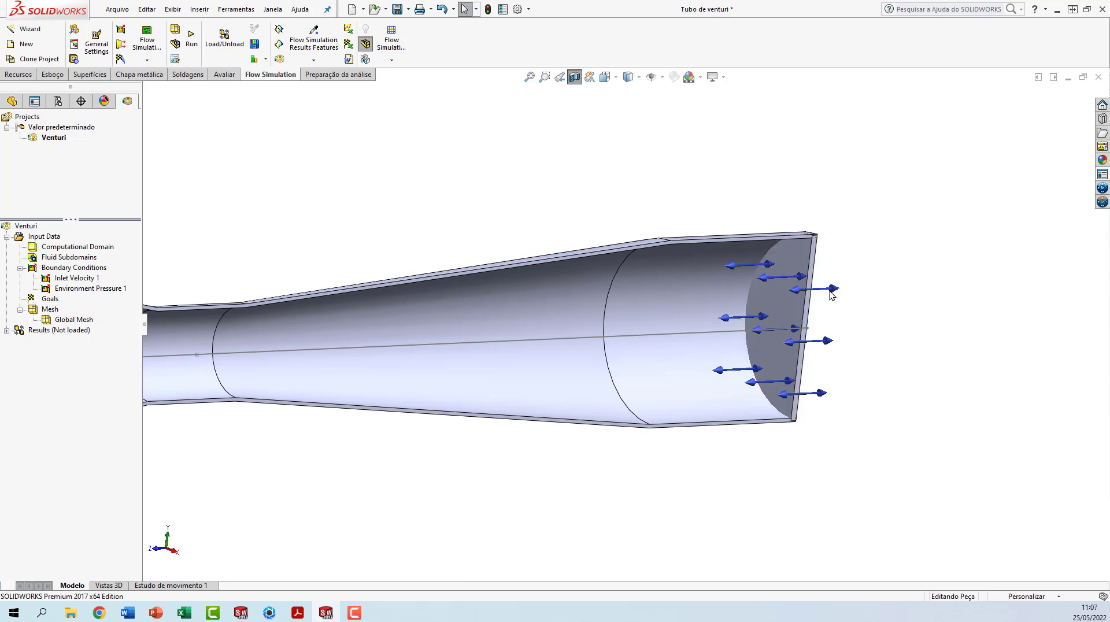
pyautogui.scroll(1, 688, 395)
pyautogui.scroll(3, 688, 398)
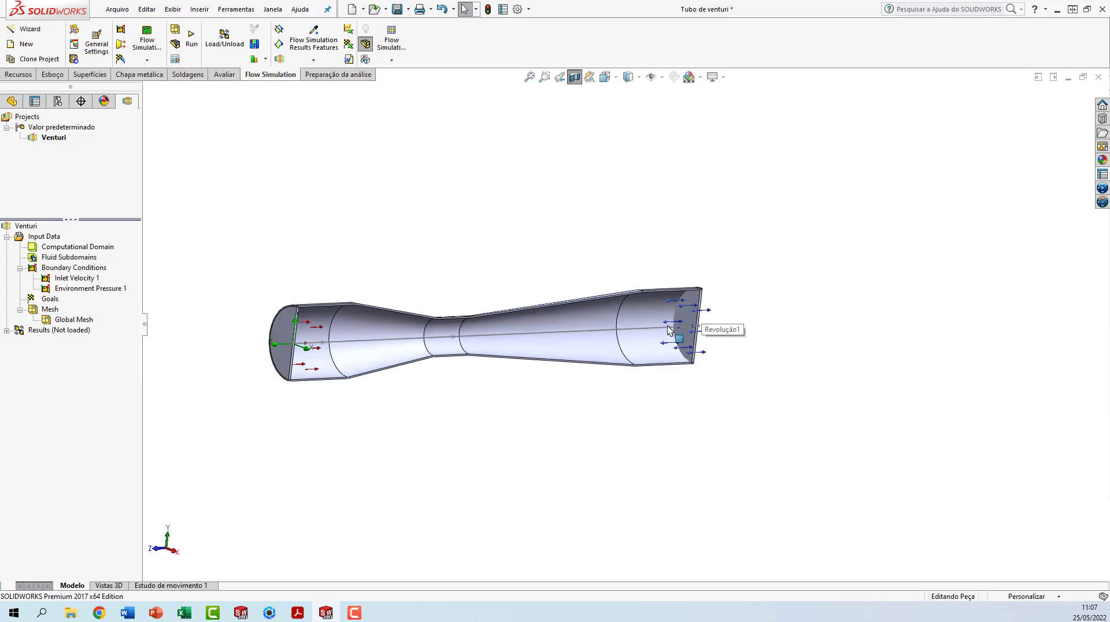
pyautogui.moveTo(667, 325); pyautogui.dragTo(358, 355, button='middle')
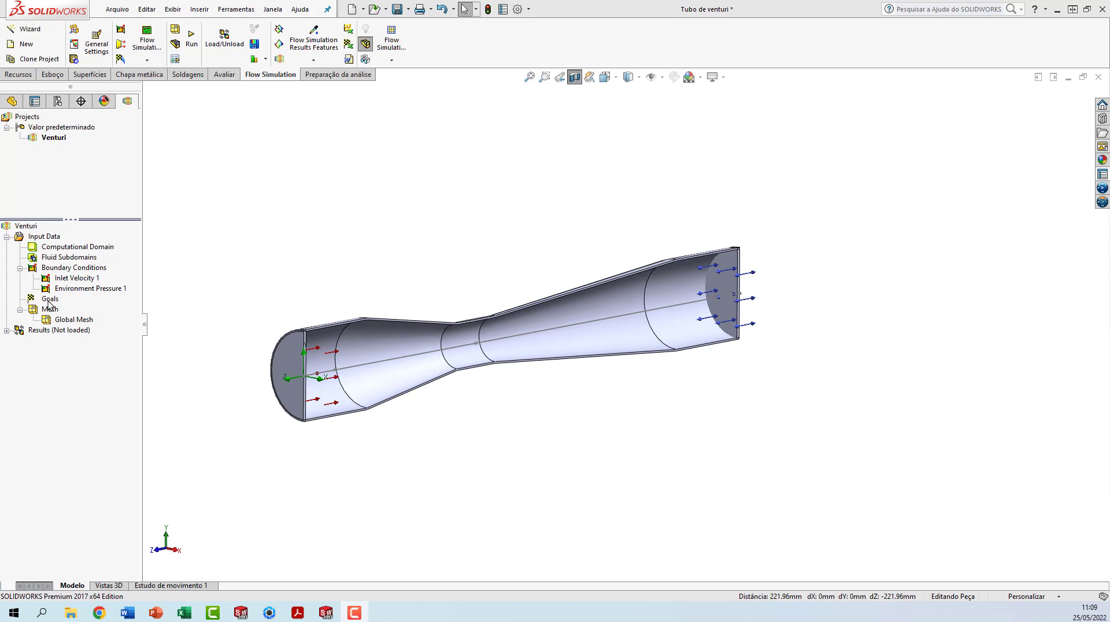
# Insert point goals for Total Pressure and Velocity at the Pontos sketch points in the inlet section and the throat.
pyautogui.rightClick(49, 301)
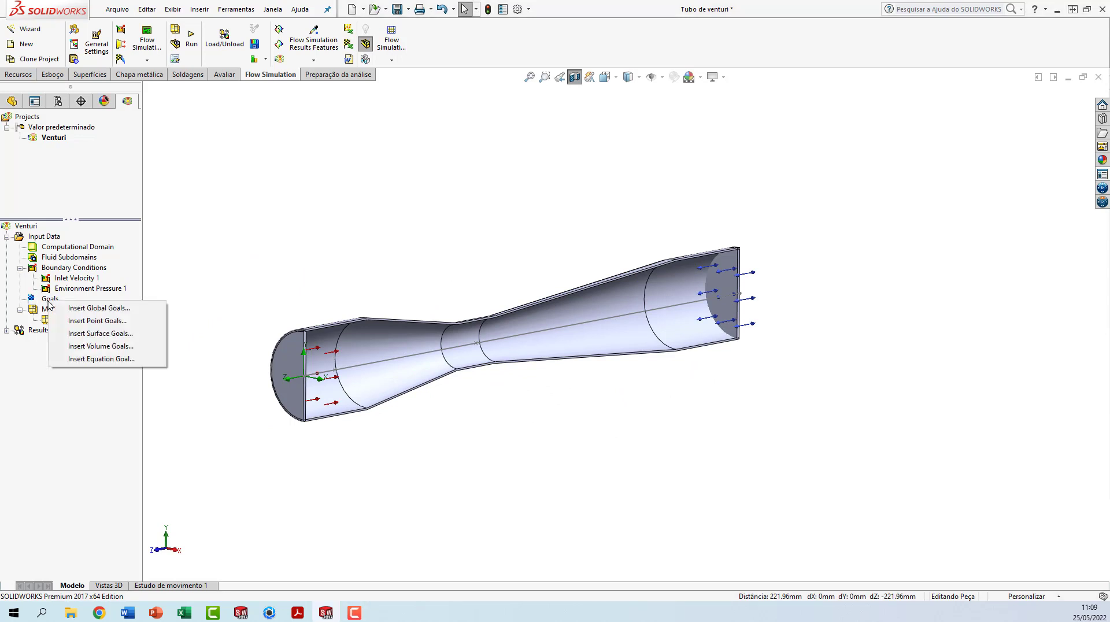
pyautogui.click(96, 322)
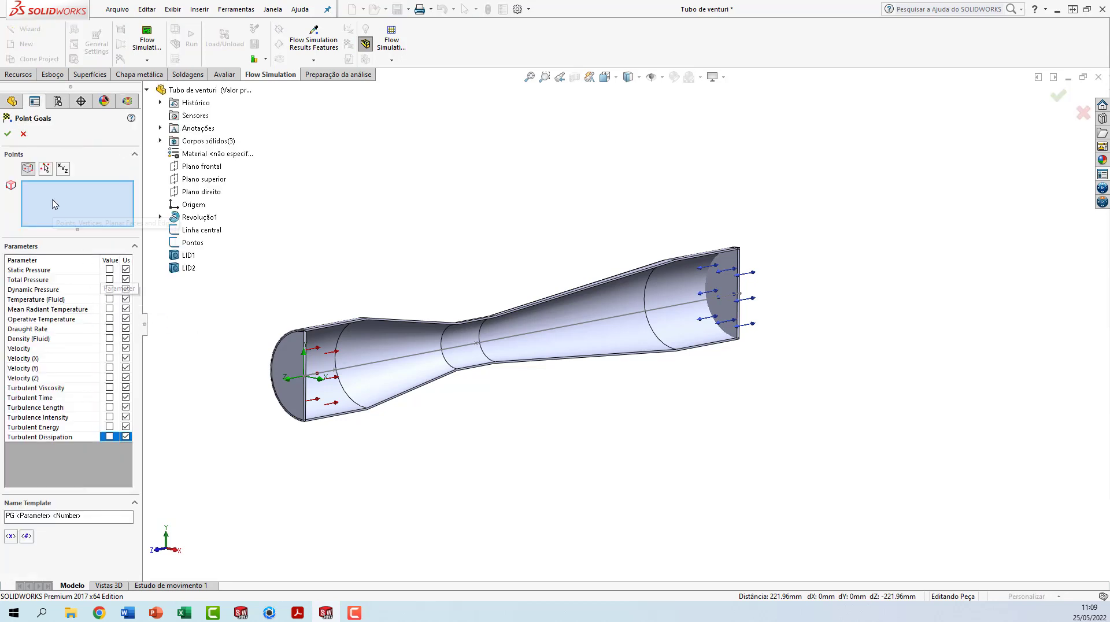
pyautogui.scroll(-5, 352, 358)
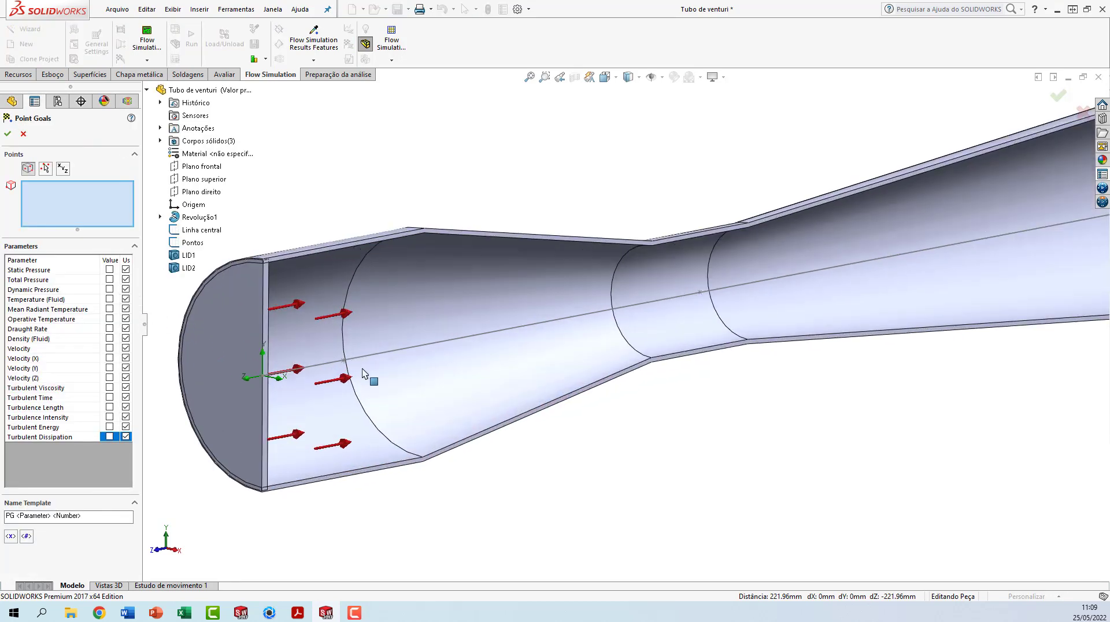
pyautogui.scroll(-1, 361, 372)
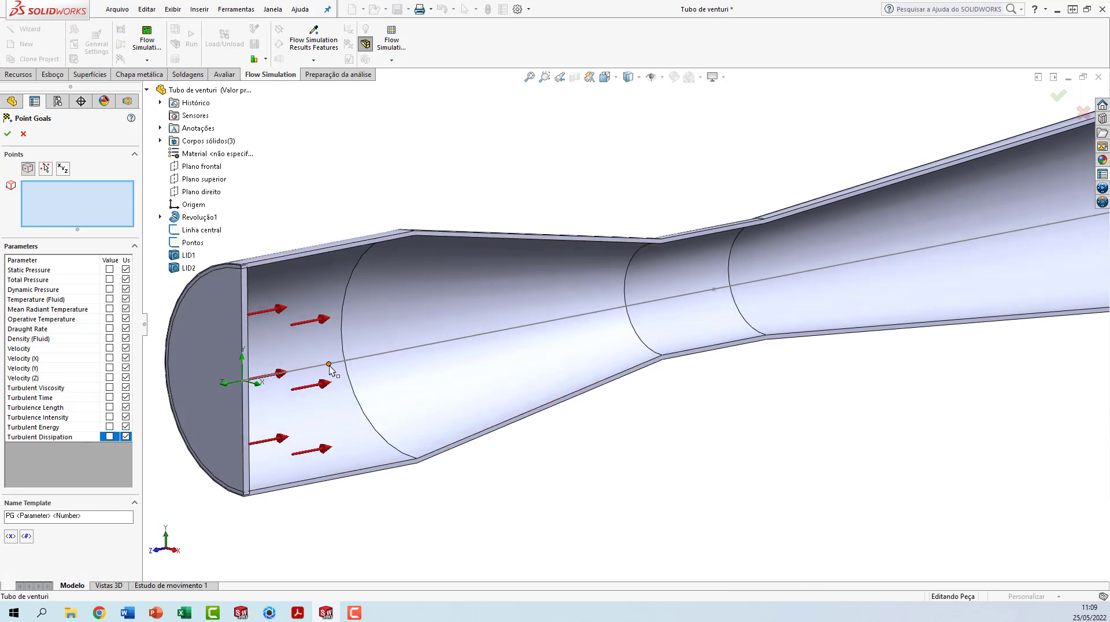
pyautogui.click(329, 364)
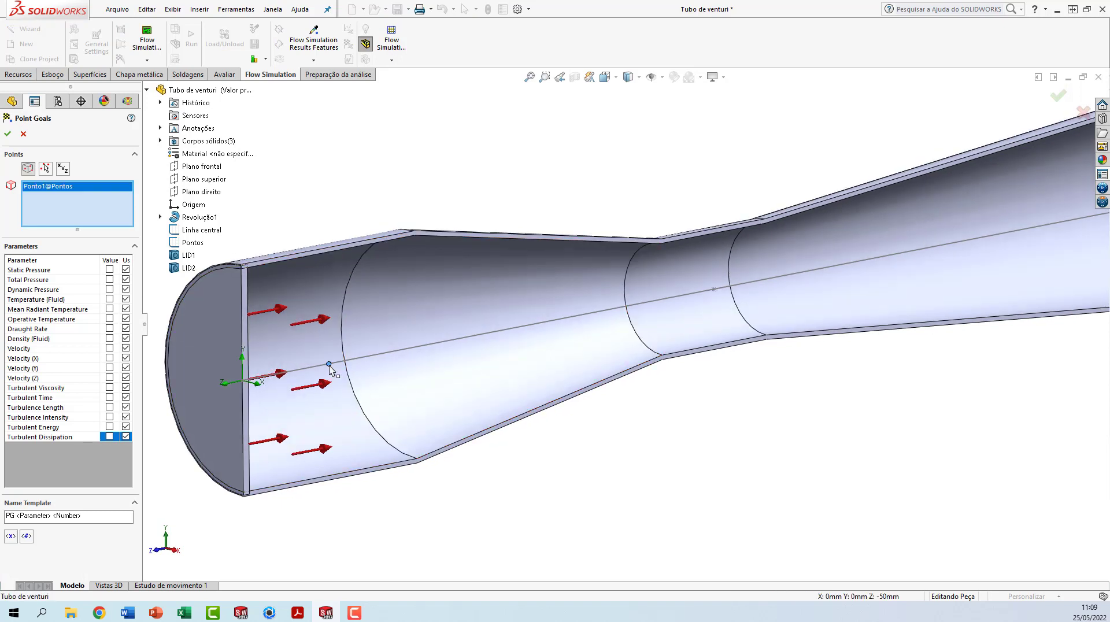
pyautogui.click(714, 290)
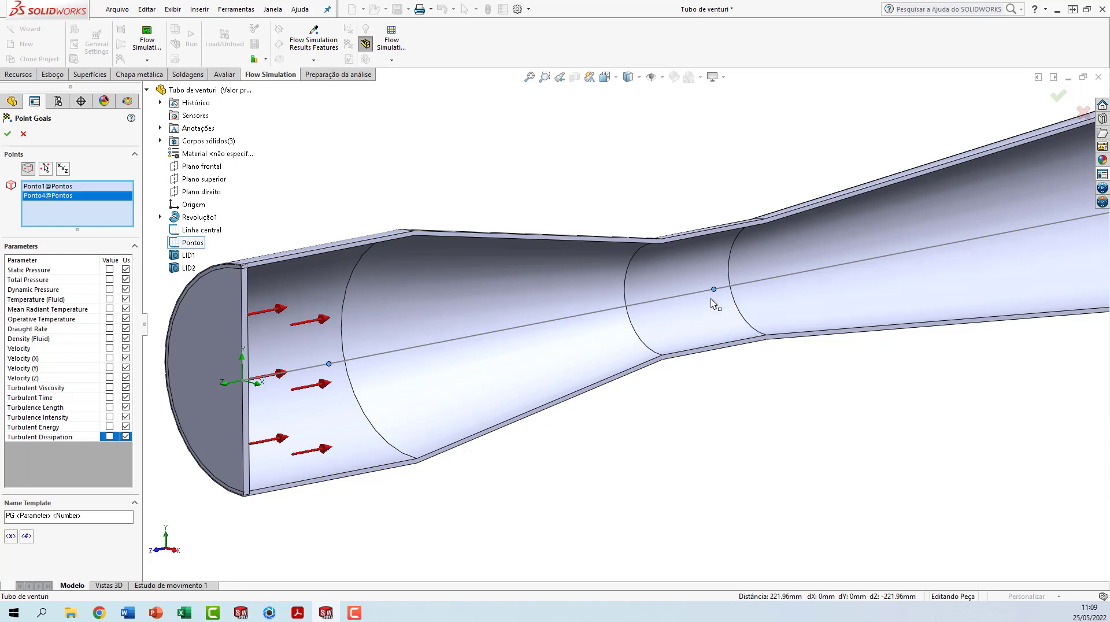
pyautogui.scroll(2, 626, 321)
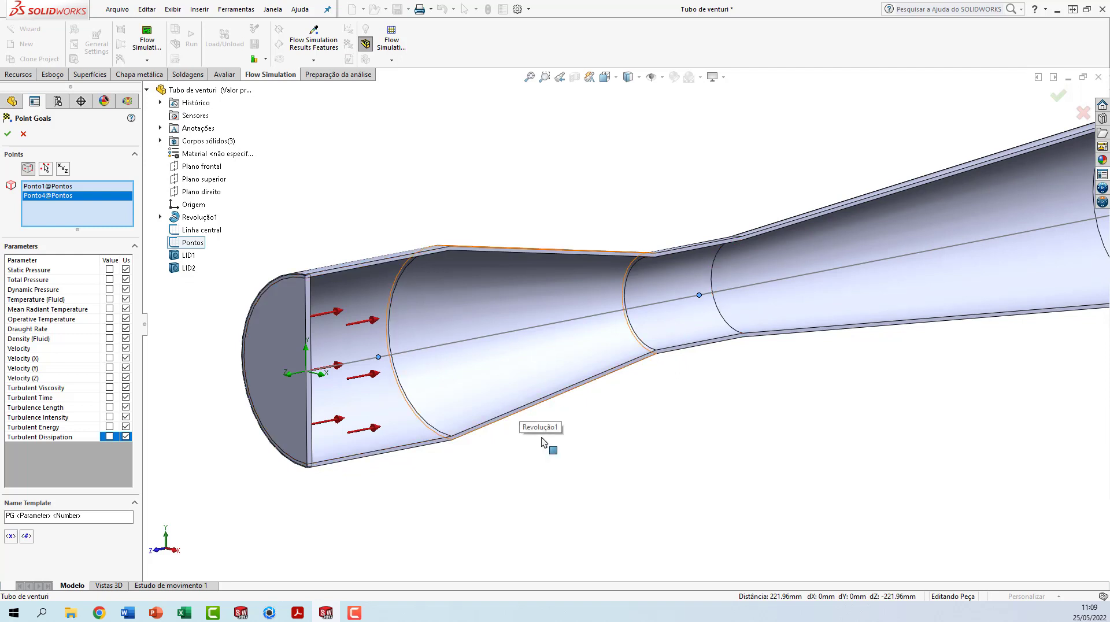
pyautogui.click(109, 280)
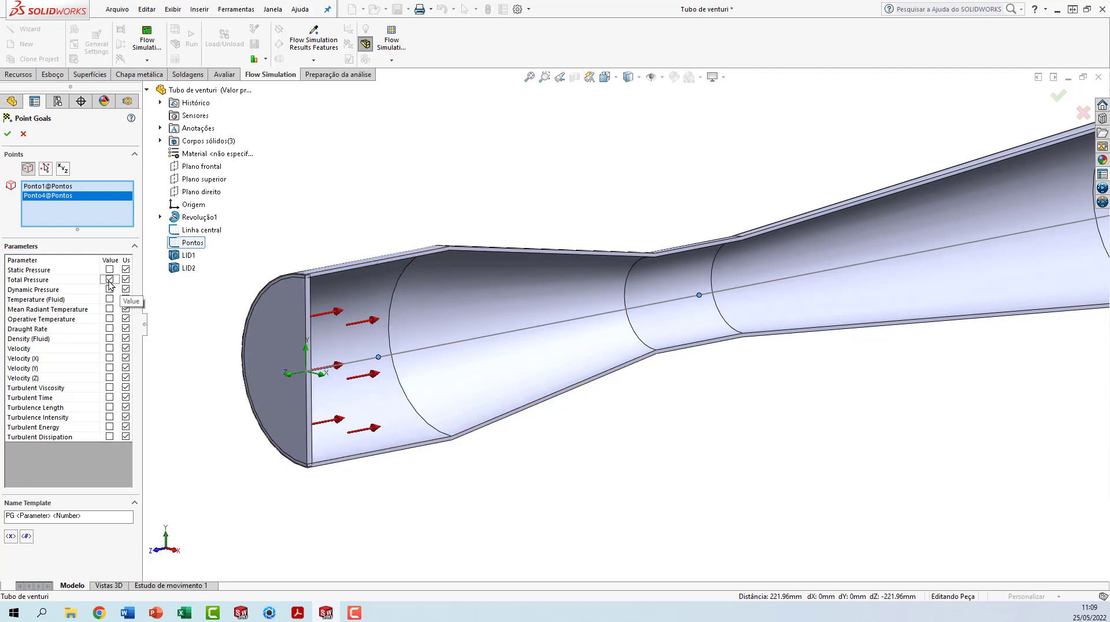
pyautogui.click(110, 349)
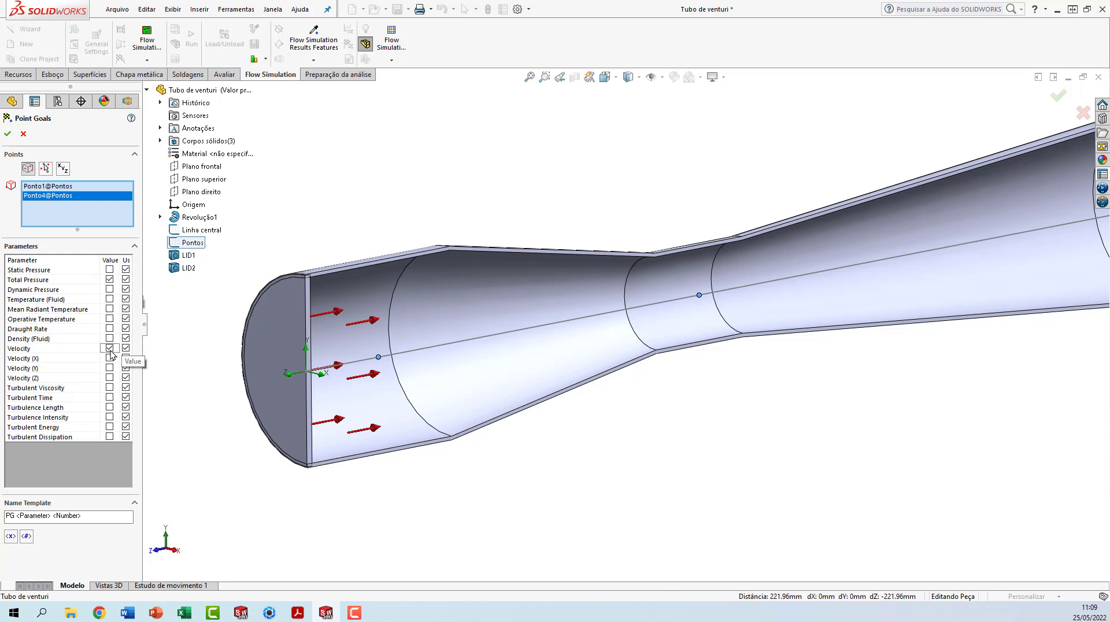
pyautogui.click(8, 137)
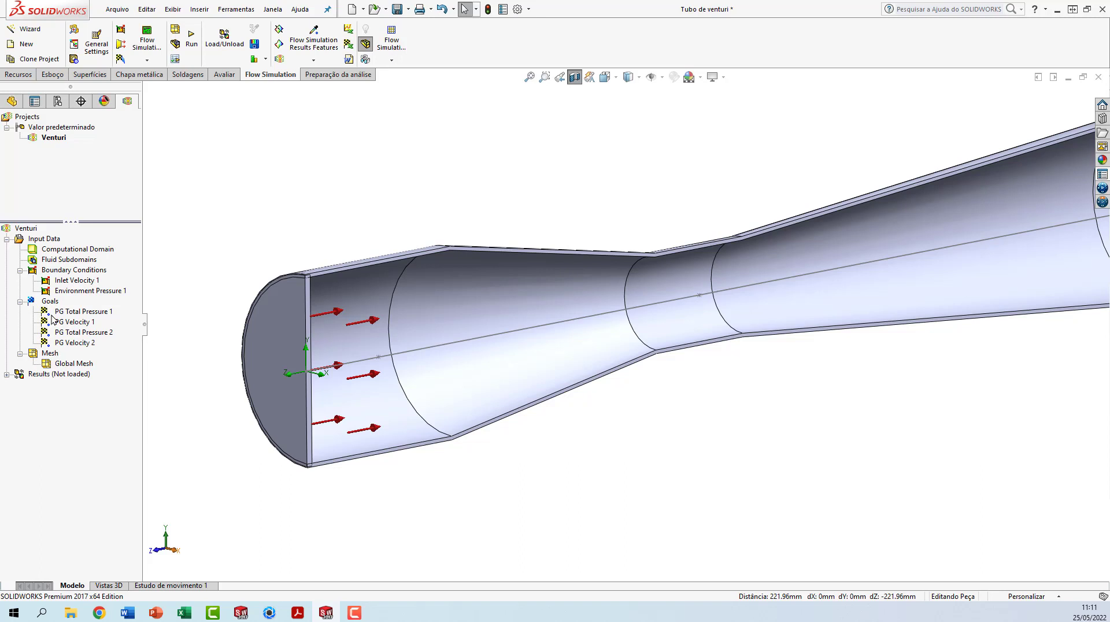
# Insert an equation goal with the expression {PG Total Pressure 1}/10000+{PG Velocity 1}^2/20.
pyautogui.rightClick(50, 303)
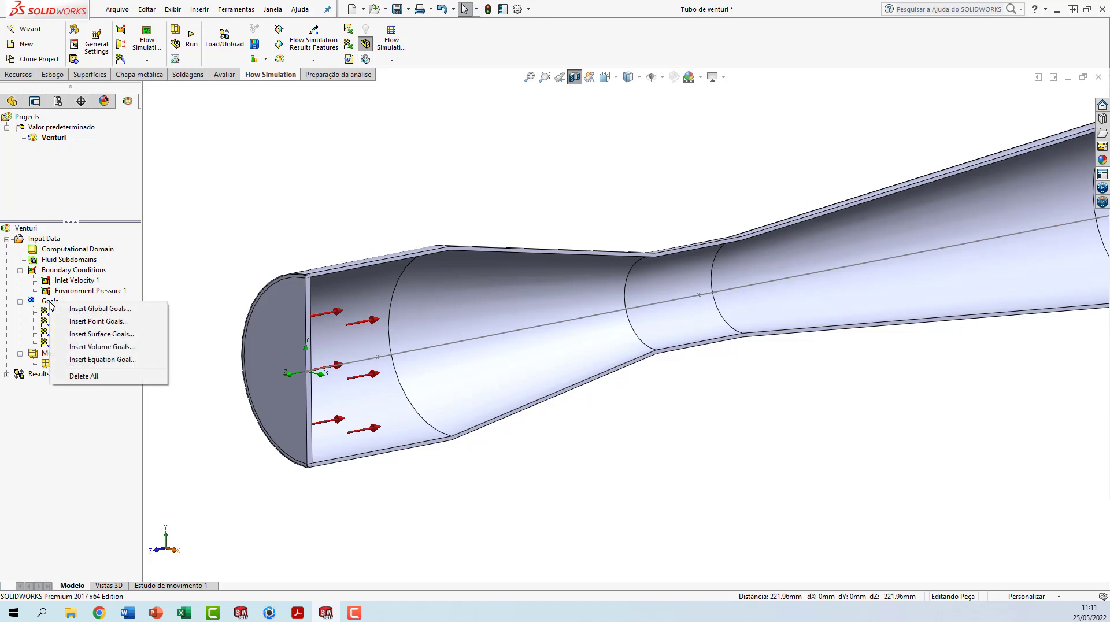
pyautogui.click(94, 360)
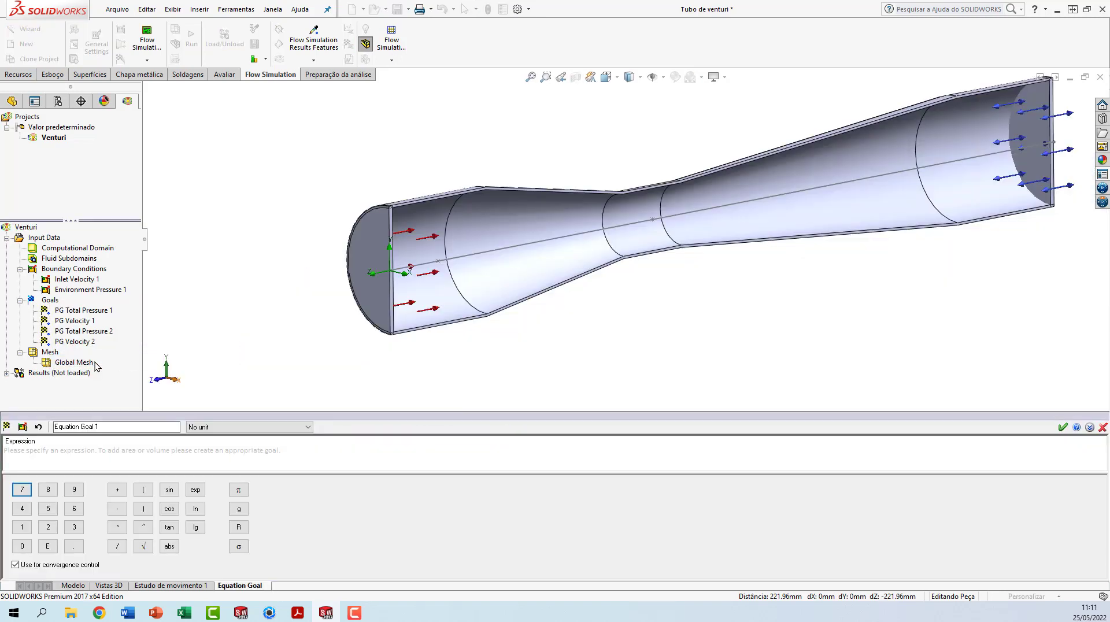
pyautogui.click(41, 451)
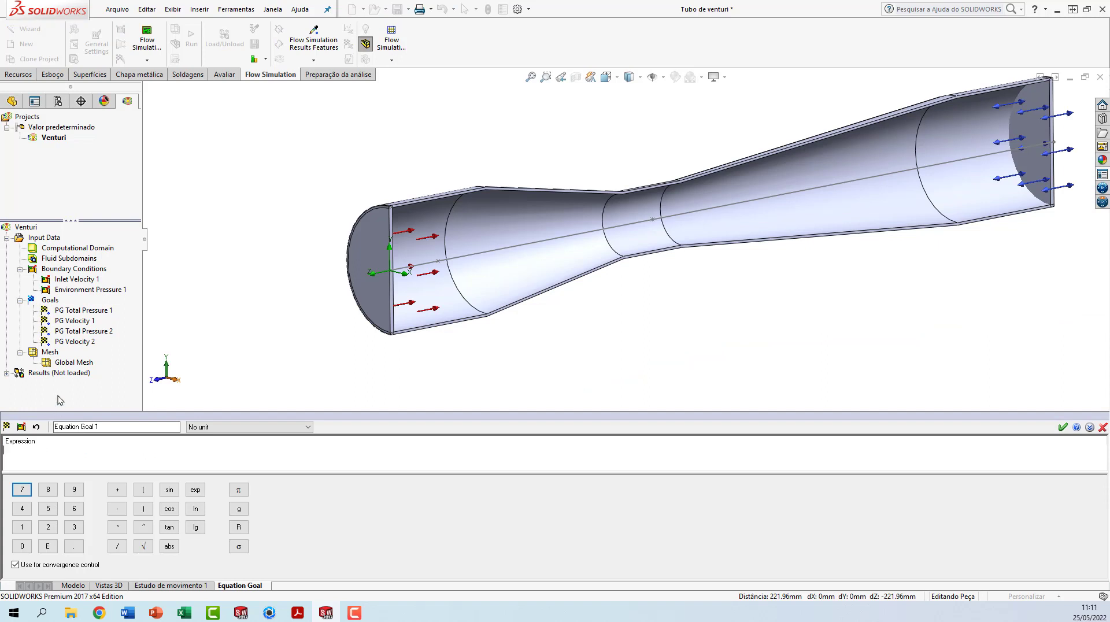
pyautogui.click(76, 312)
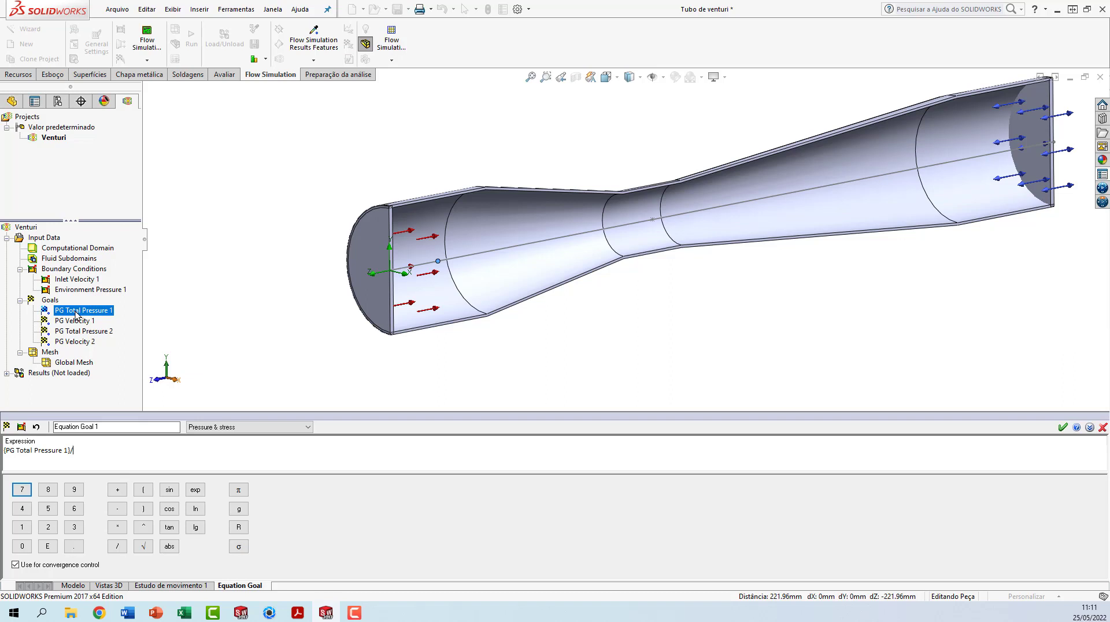
pyautogui.write('/10000+')
pyautogui.click(83, 321)
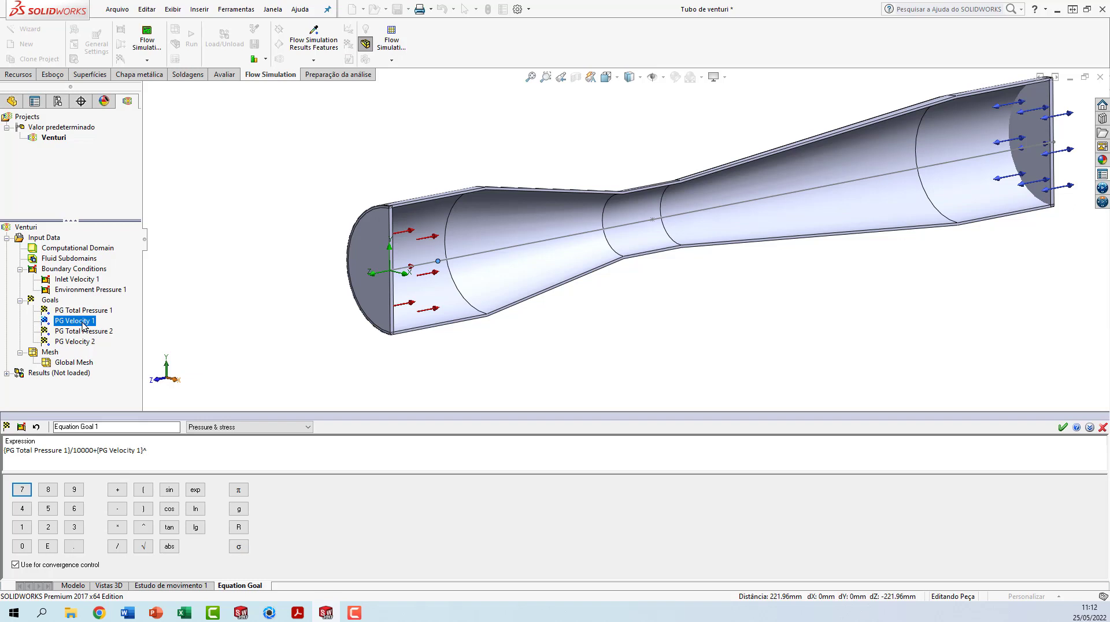
pyautogui.write('^2/20')
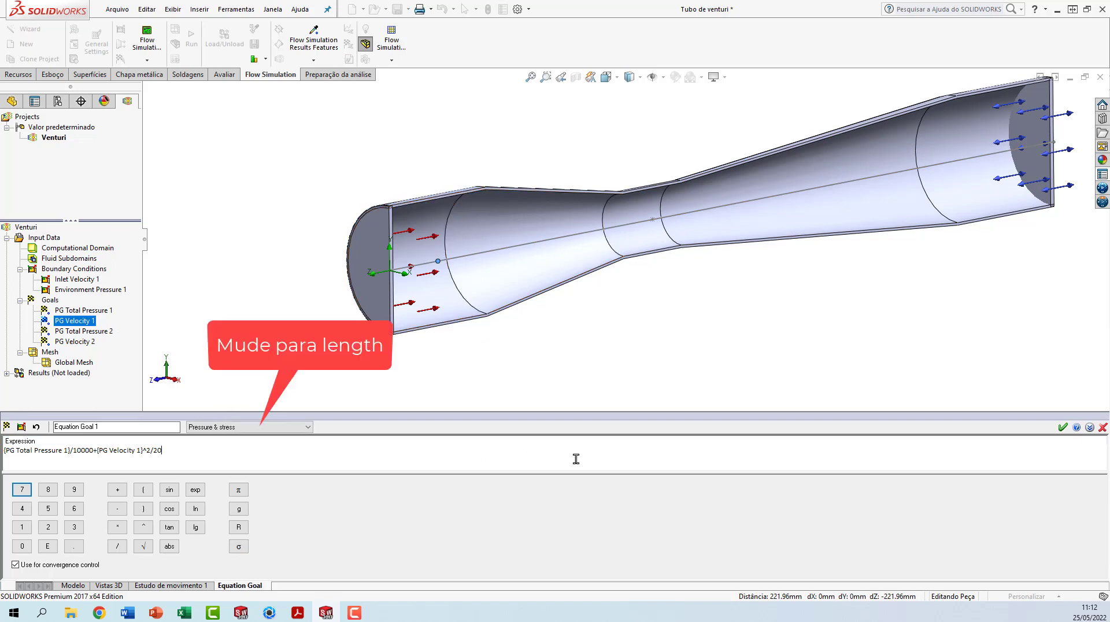
pyautogui.click(1062, 429)
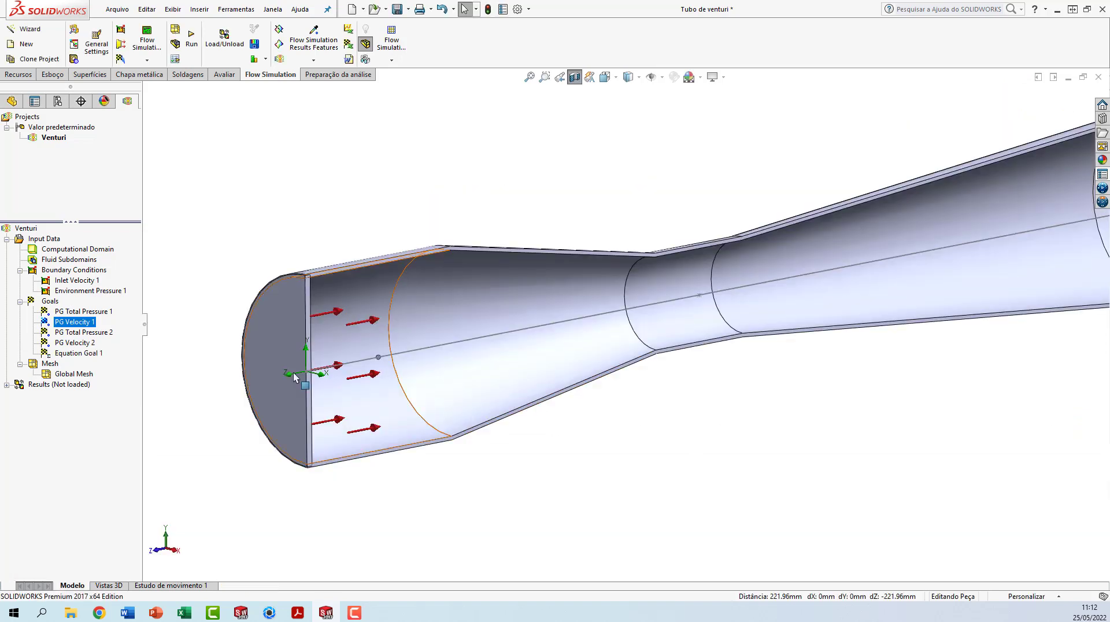
# Rename the new equation goal as "Energia na entrada".
pyautogui.click(97, 356)
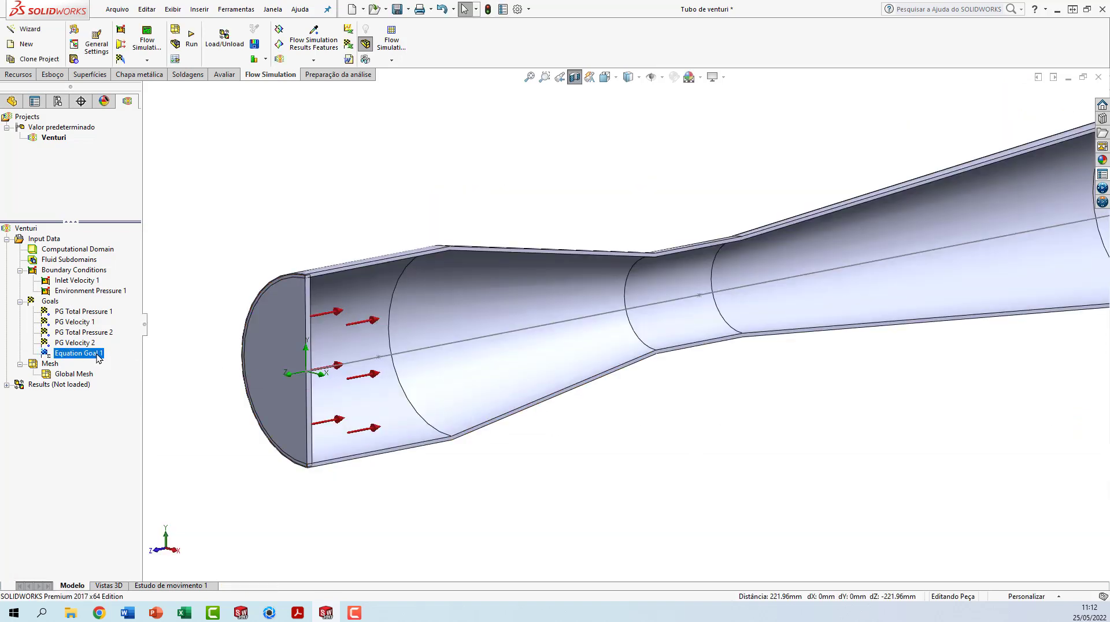
pyautogui.click(97, 355)
pyautogui.write('E')
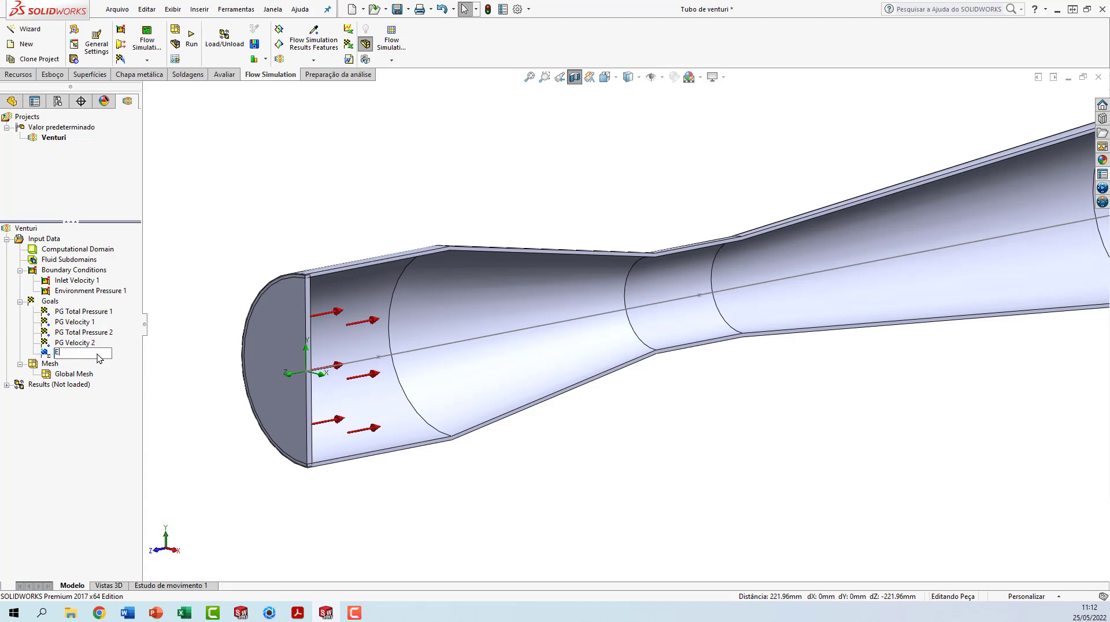
pyautogui.write('nergia na entrada')
pyautogui.press('Return')
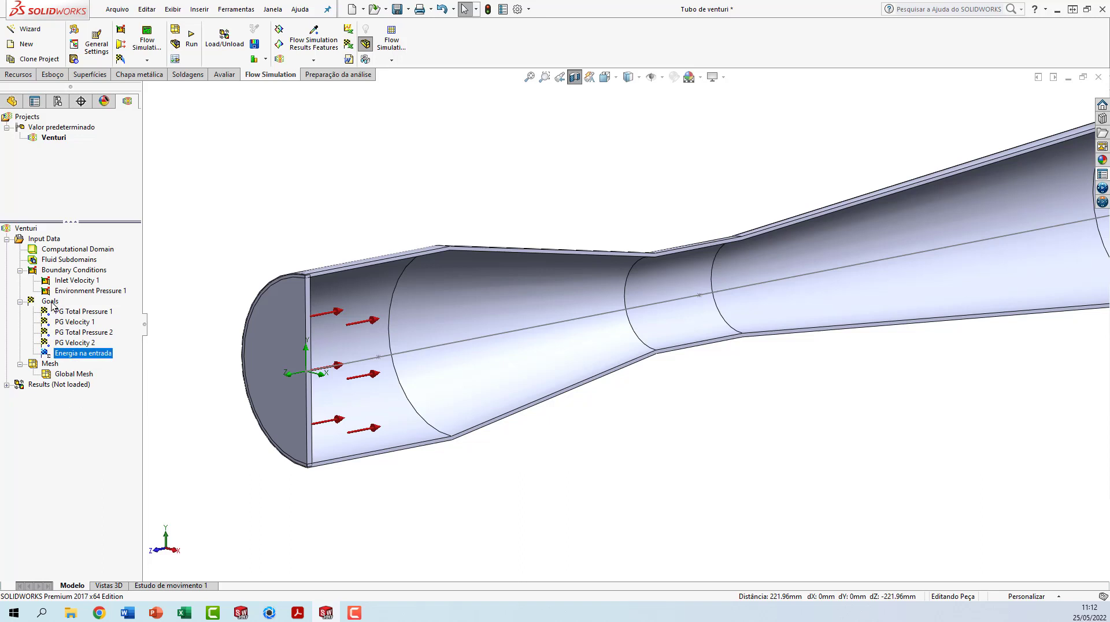
# Insert an equation goal with the expression {PG Total Pressure 2}/10000+{PG Velocity 2}^2/20.
pyautogui.rightClick(52, 302)
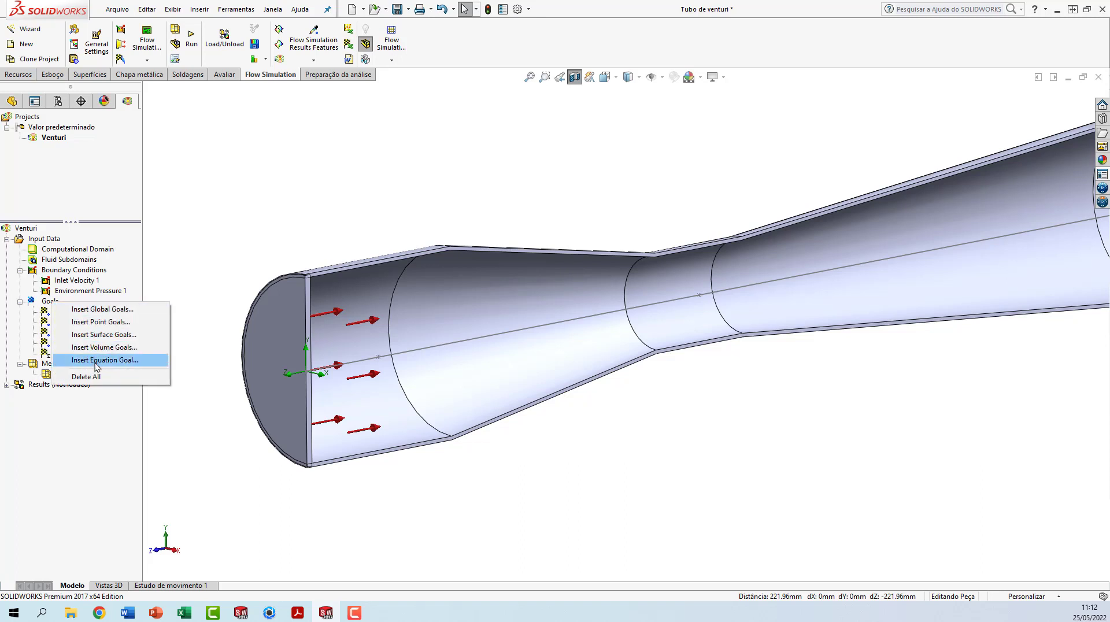
pyautogui.click(92, 359)
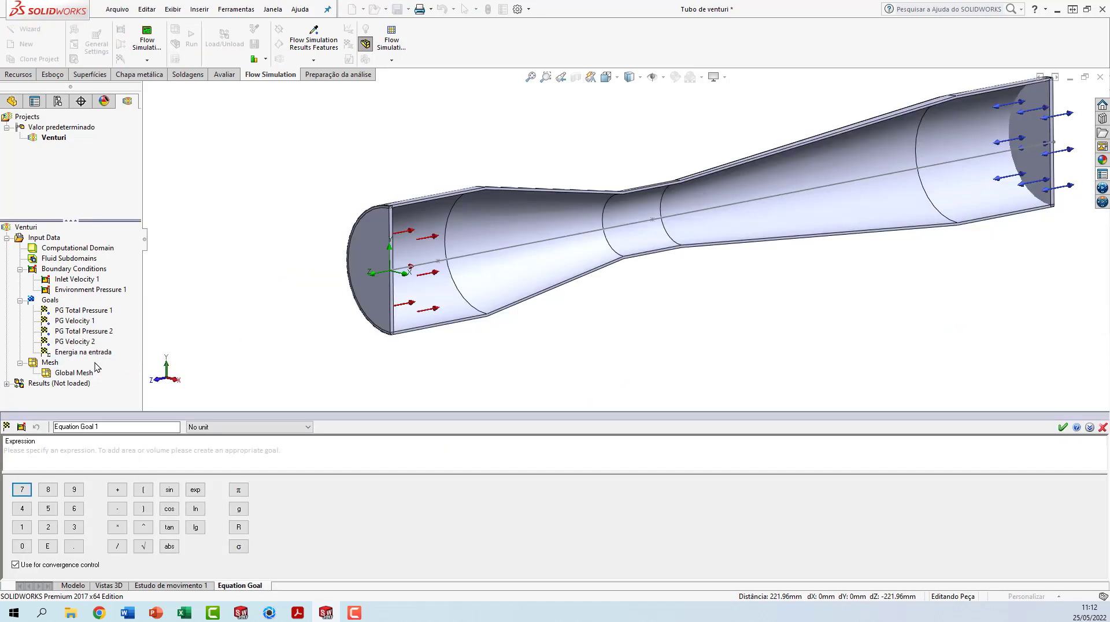
pyautogui.click(43, 453)
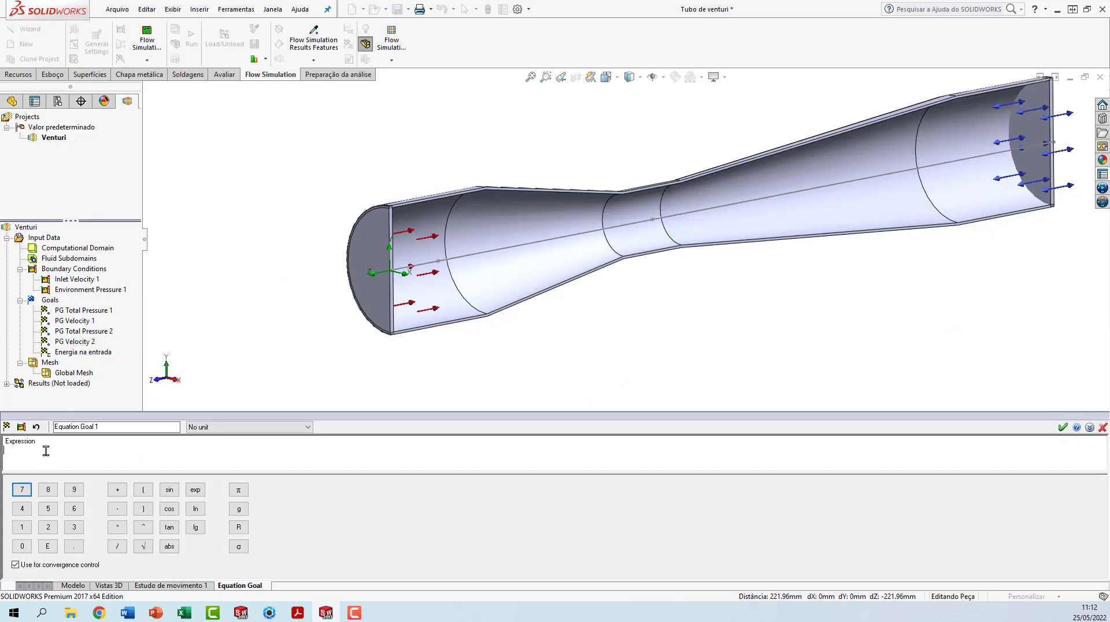
pyautogui.click(84, 331)
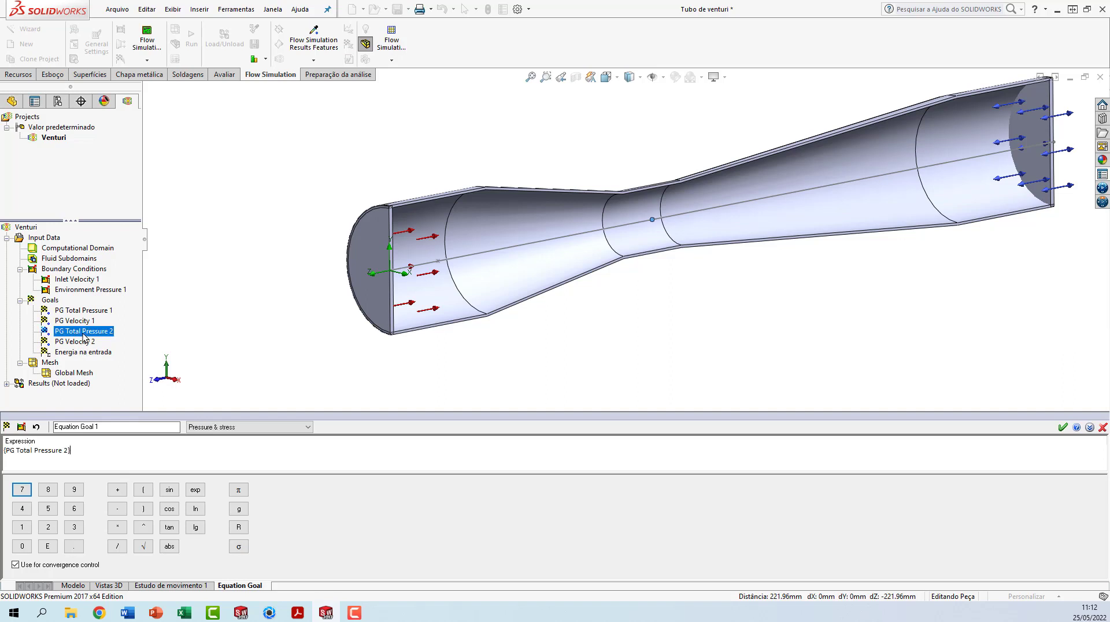
pyautogui.write('/10000+')
pyautogui.click(88, 343)
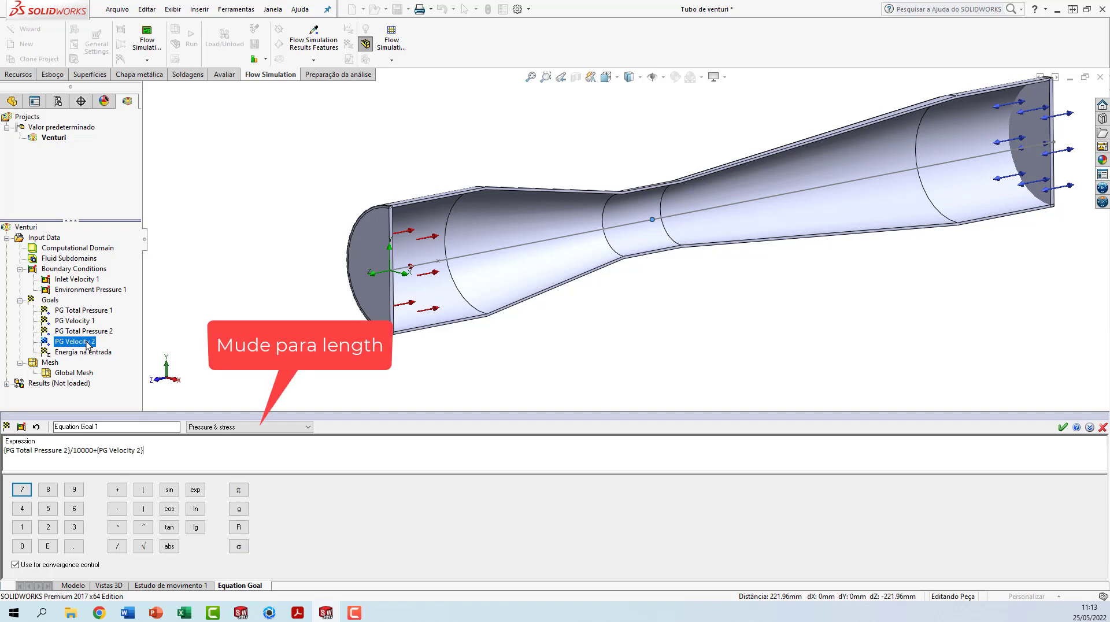
pyautogui.write('^2/')
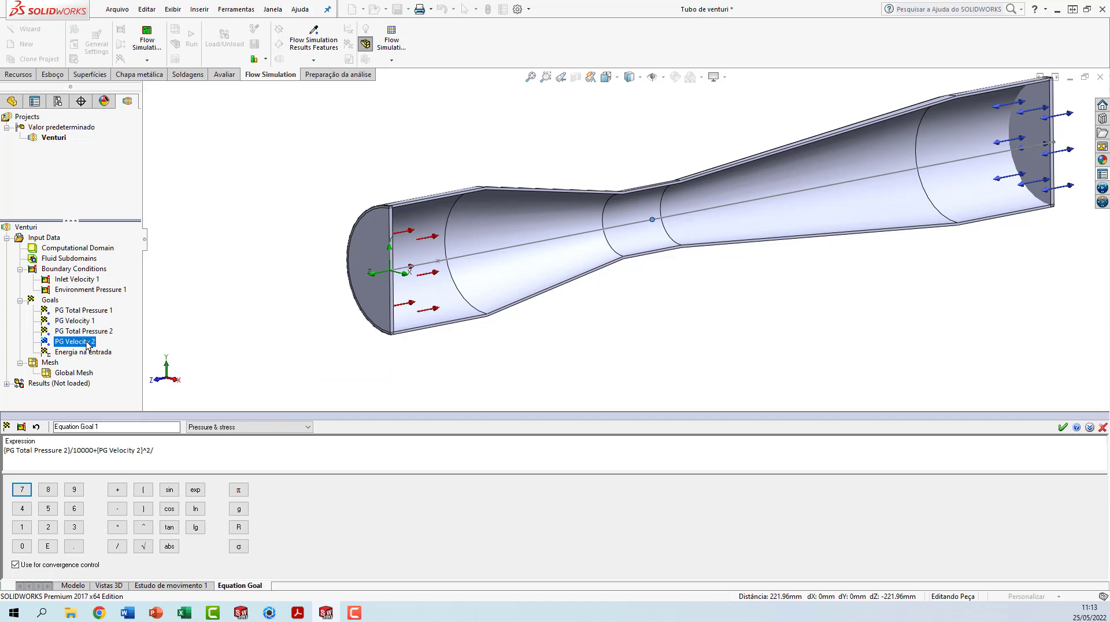
pyautogui.write('20')
pyautogui.click(1063, 427)
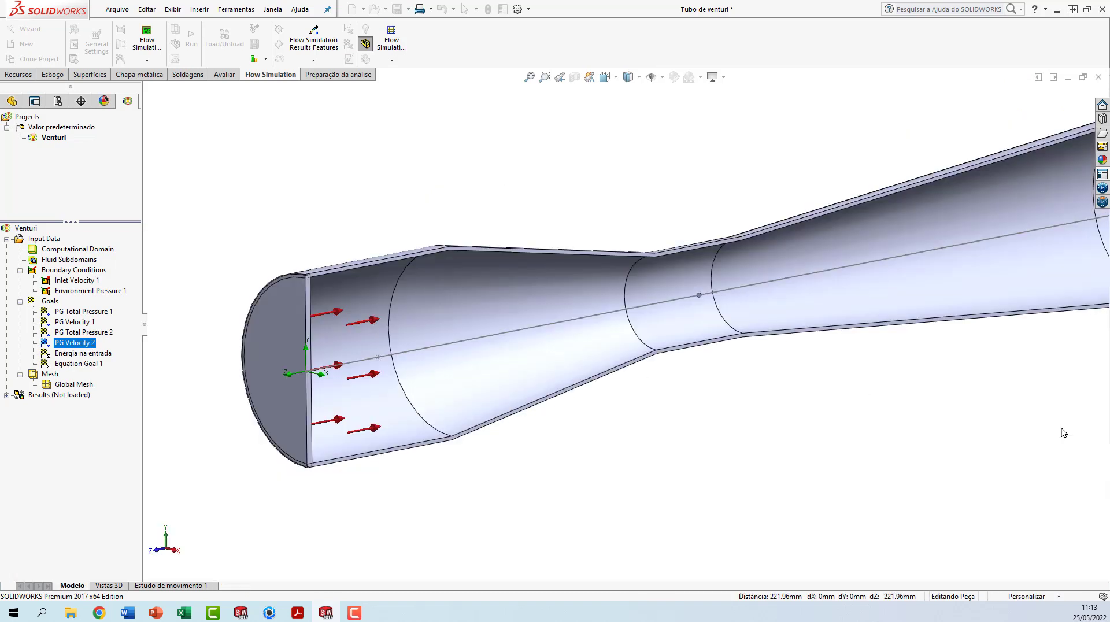
# Rename the newly inserted equation goal as "Energia na garganta".
pyautogui.click(85, 364)
pyautogui.click(85, 364)
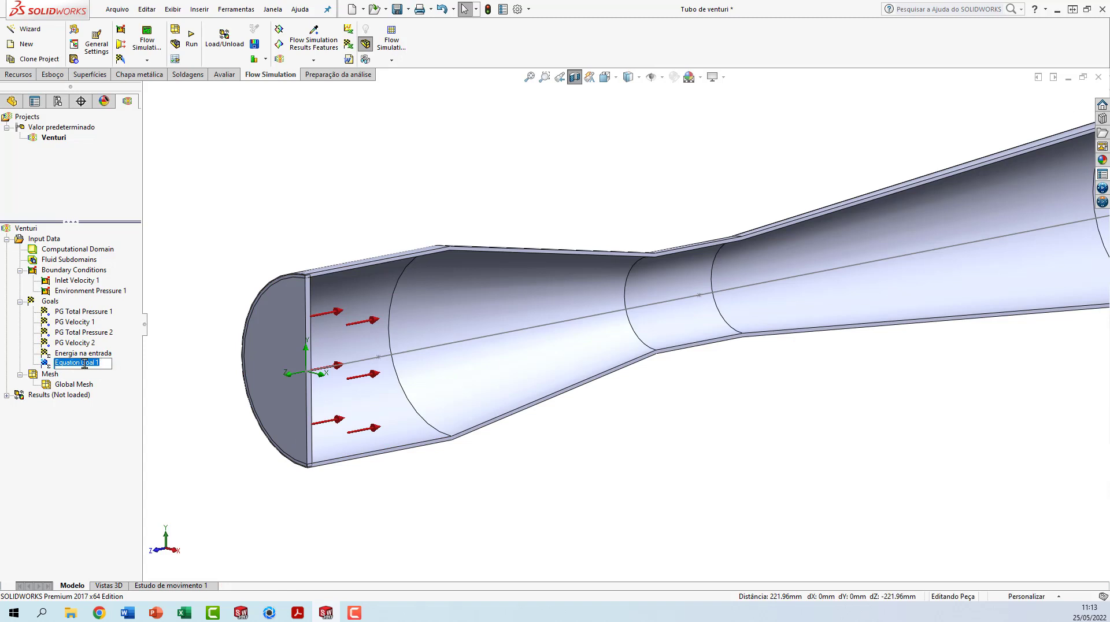
pyautogui.write('Energaia na garganta')
pyautogui.press('Return')
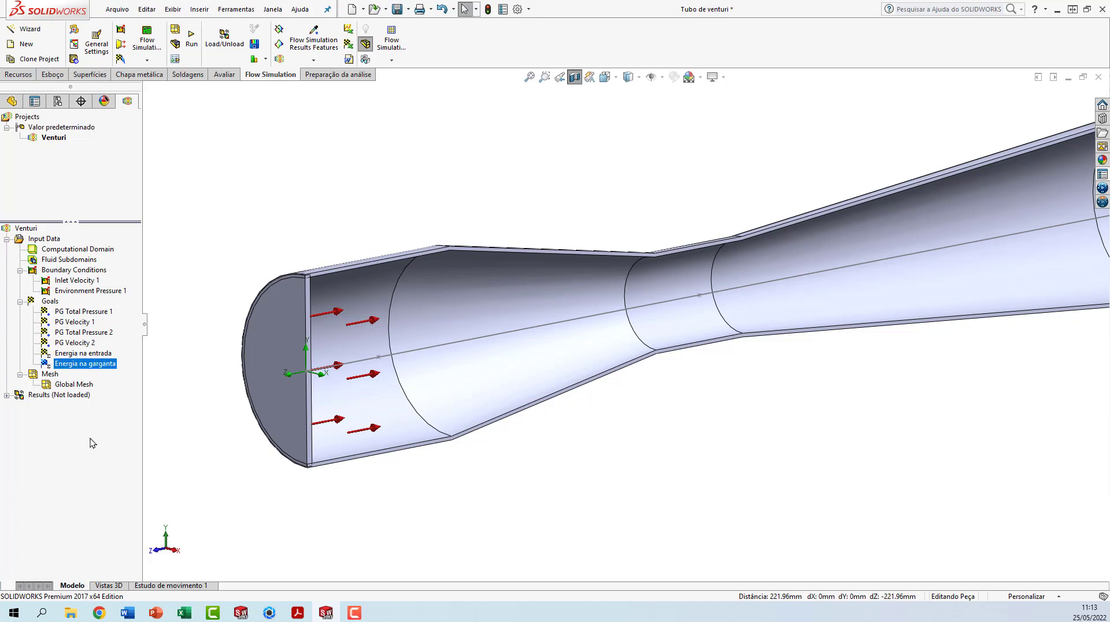
pyautogui.click(108, 368)
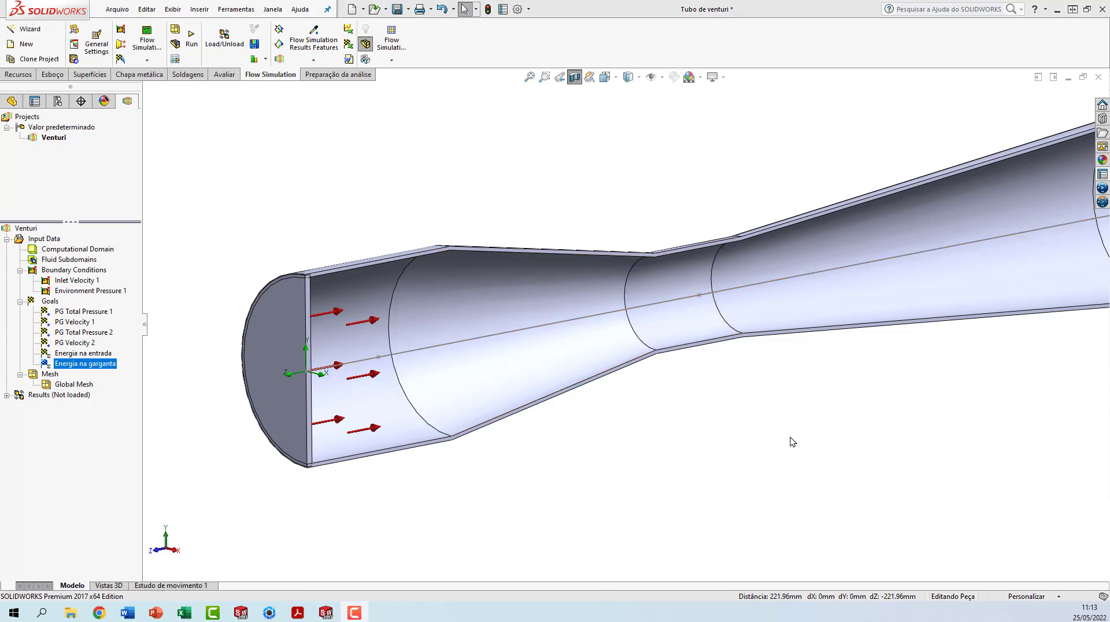
# Run the Venturi project as a new calculation with results loaded, and close the solver window once it finishes.
pyautogui.scroll(6, 790, 437)
pyautogui.scroll(-1, 700, 254)
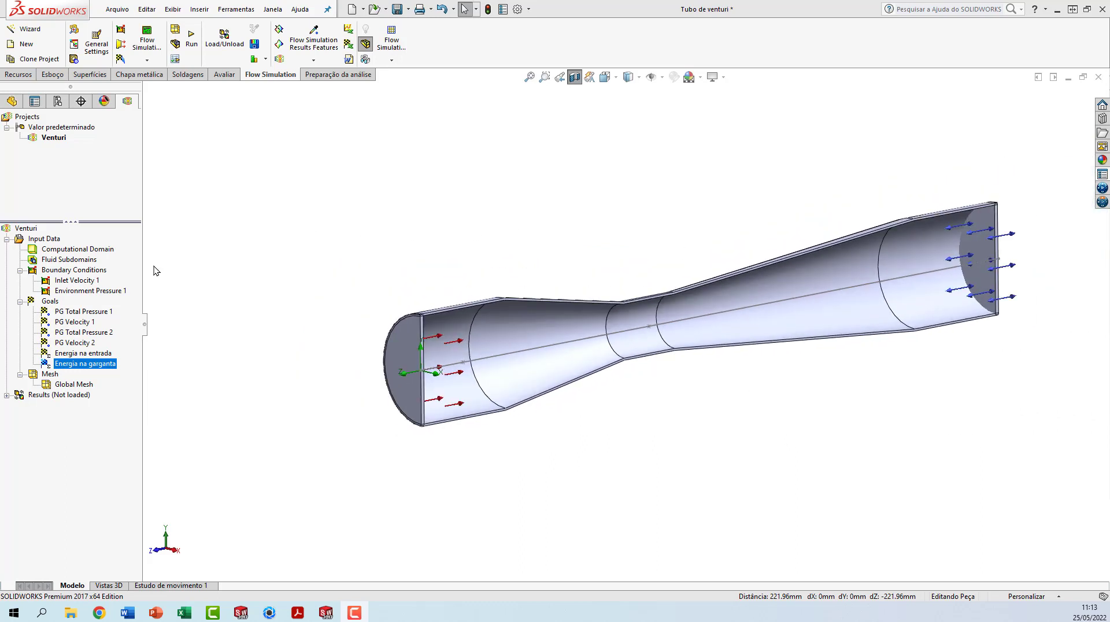
pyautogui.rightClick(29, 230)
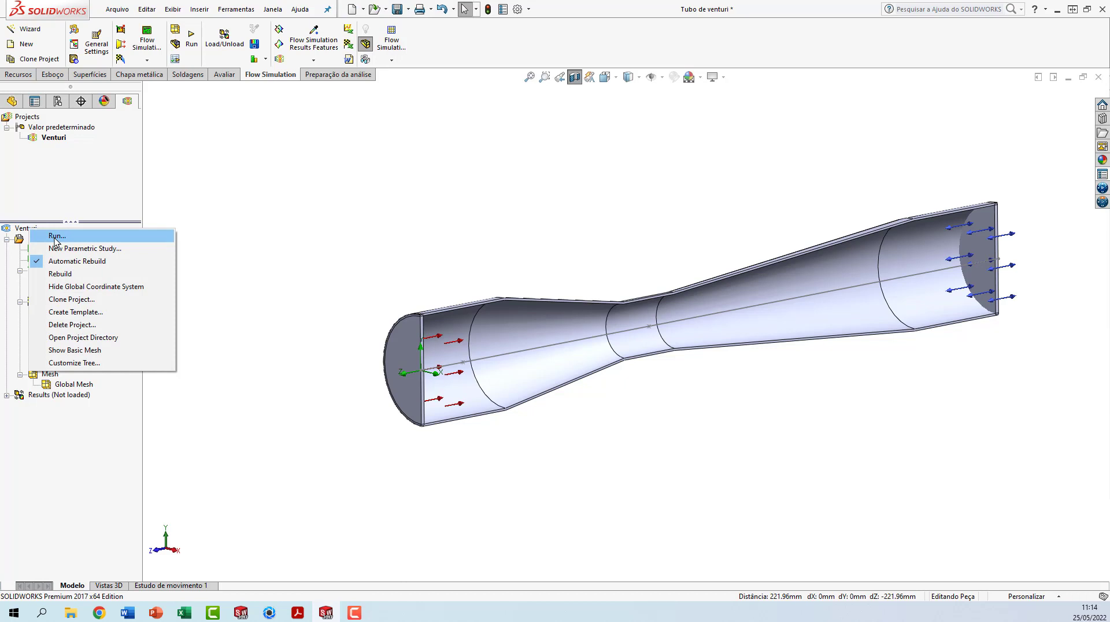
pyautogui.click(56, 237)
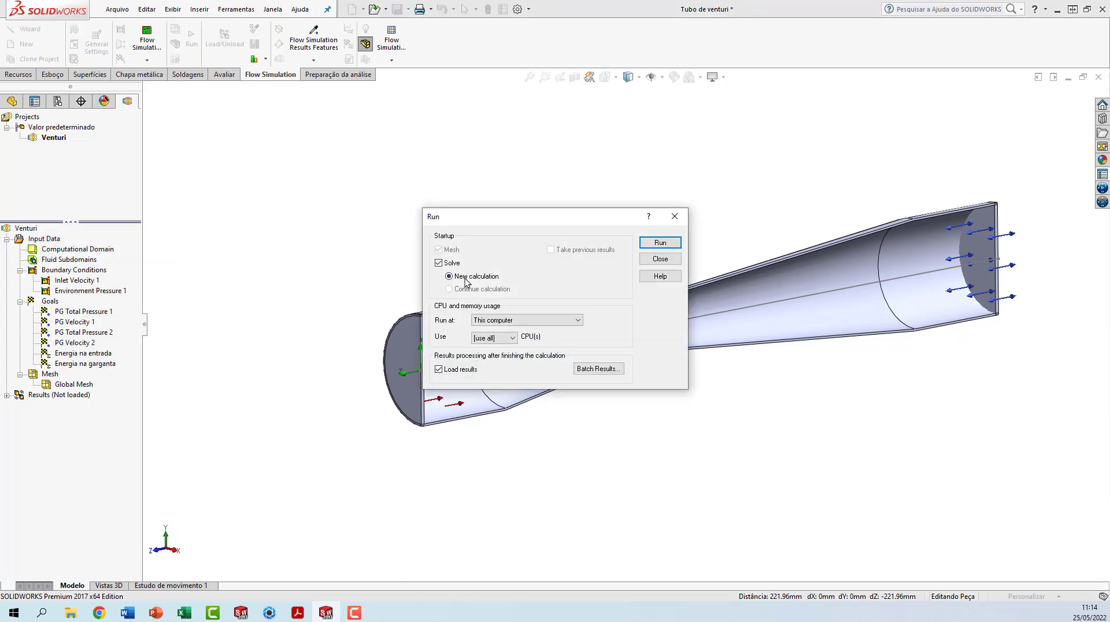
pyautogui.click(660, 242)
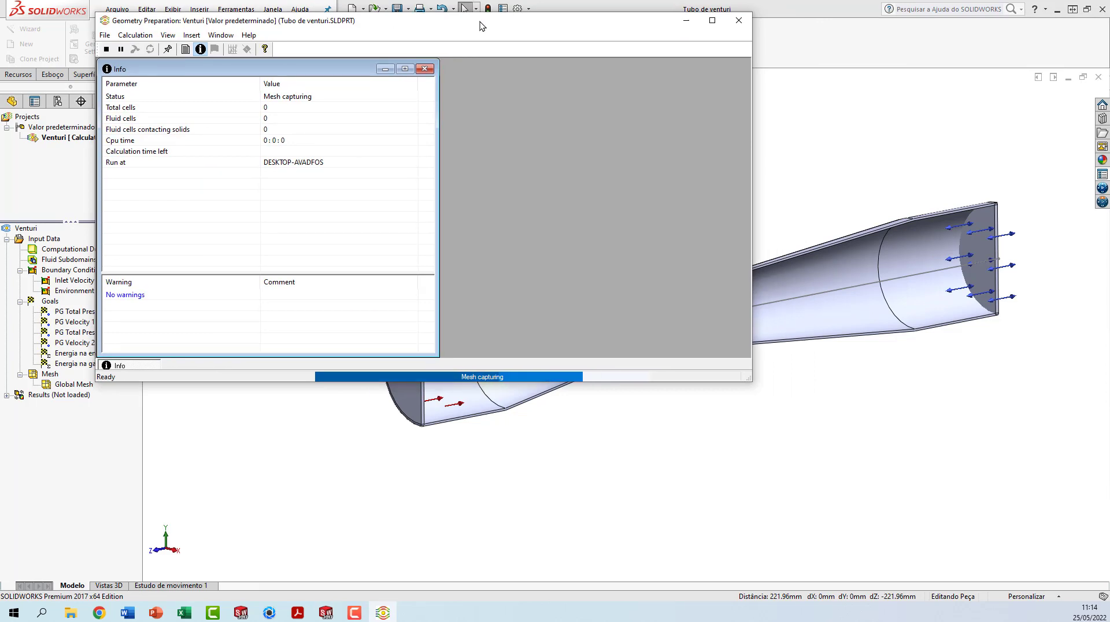
pyautogui.click(711, 23)
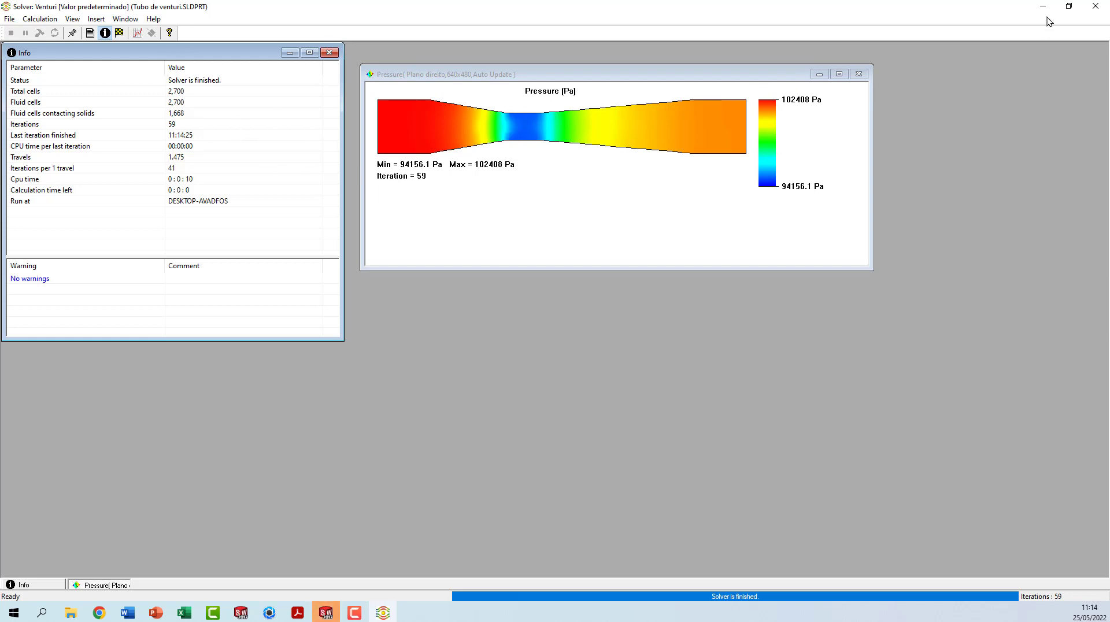
pyautogui.click(1094, 7)
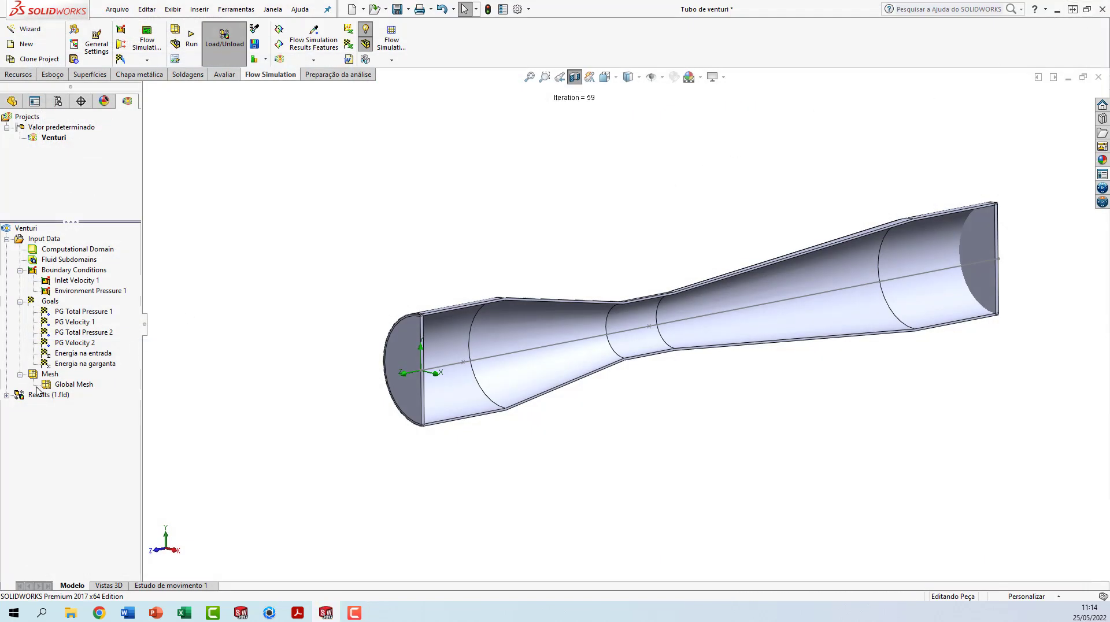
# Insert a cut plot of Pressure contours on Plano direito with a 0 m offset.
pyautogui.click(7, 397)
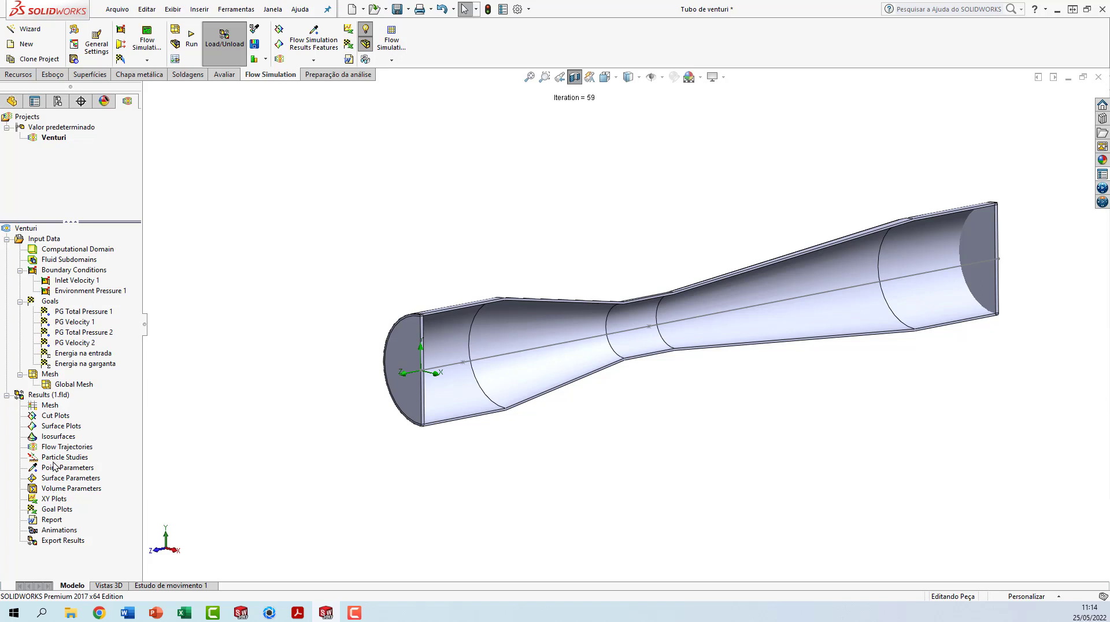
pyautogui.rightClick(52, 417)
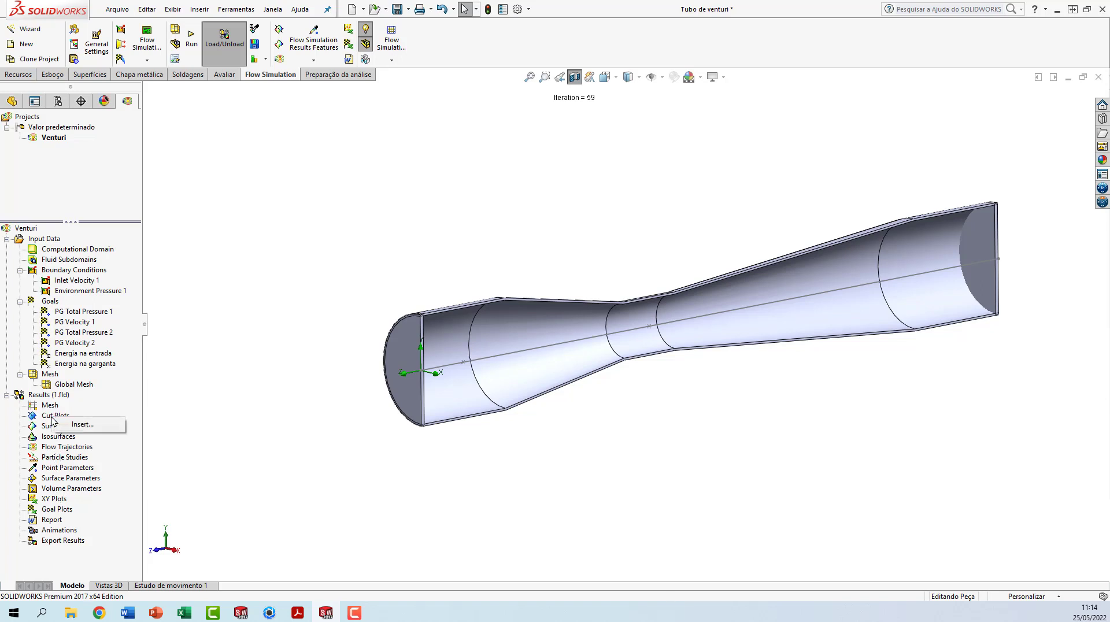
pyautogui.click(82, 424)
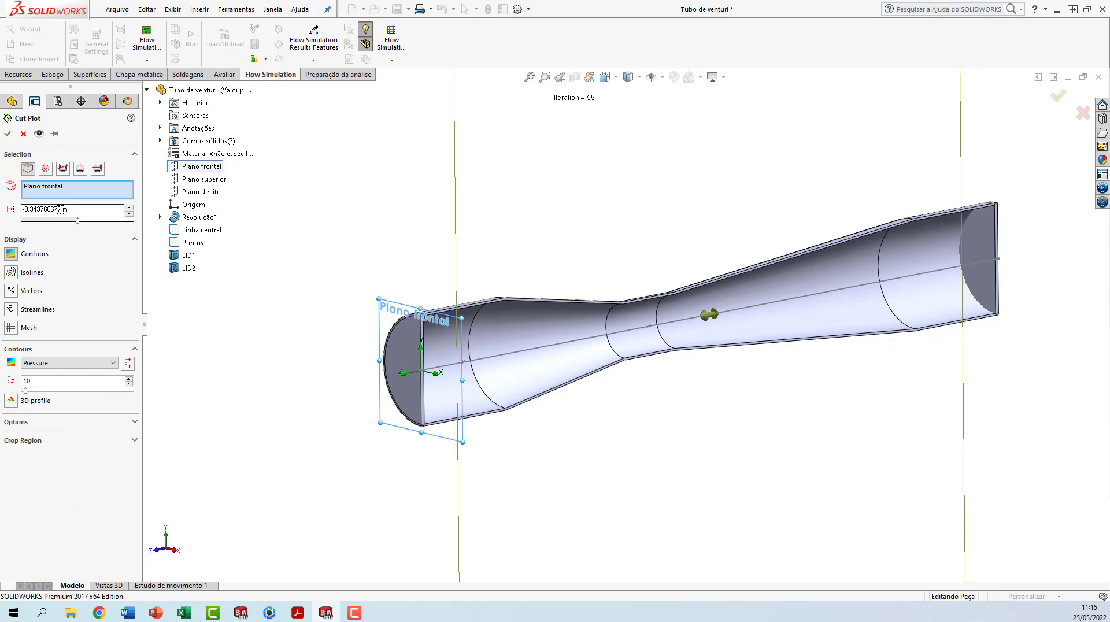
pyautogui.click(74, 185)
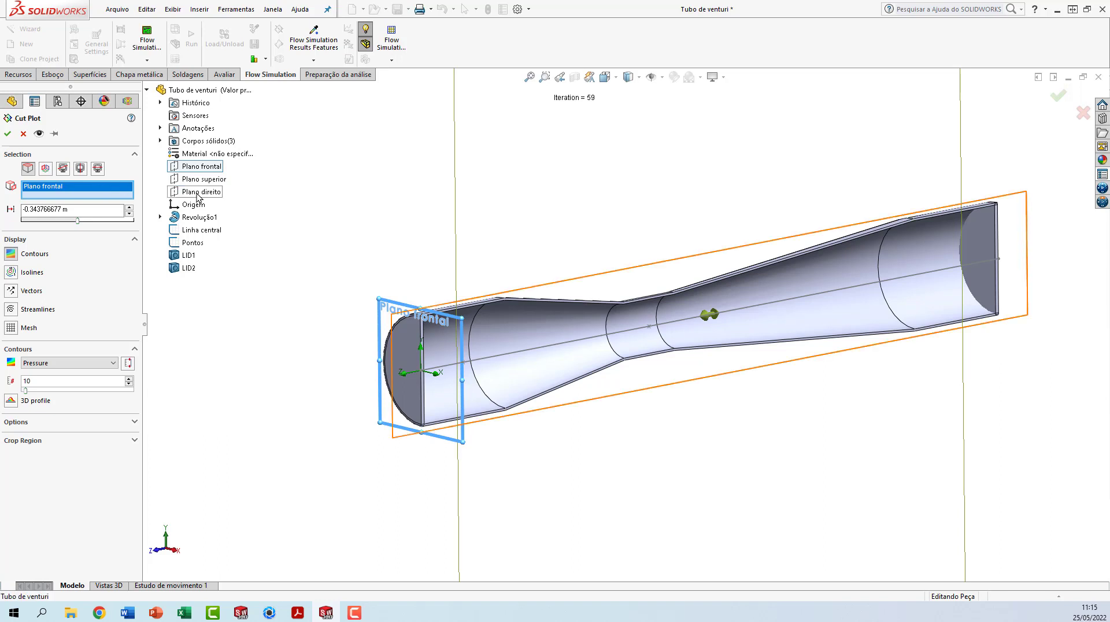
pyautogui.click(198, 192)
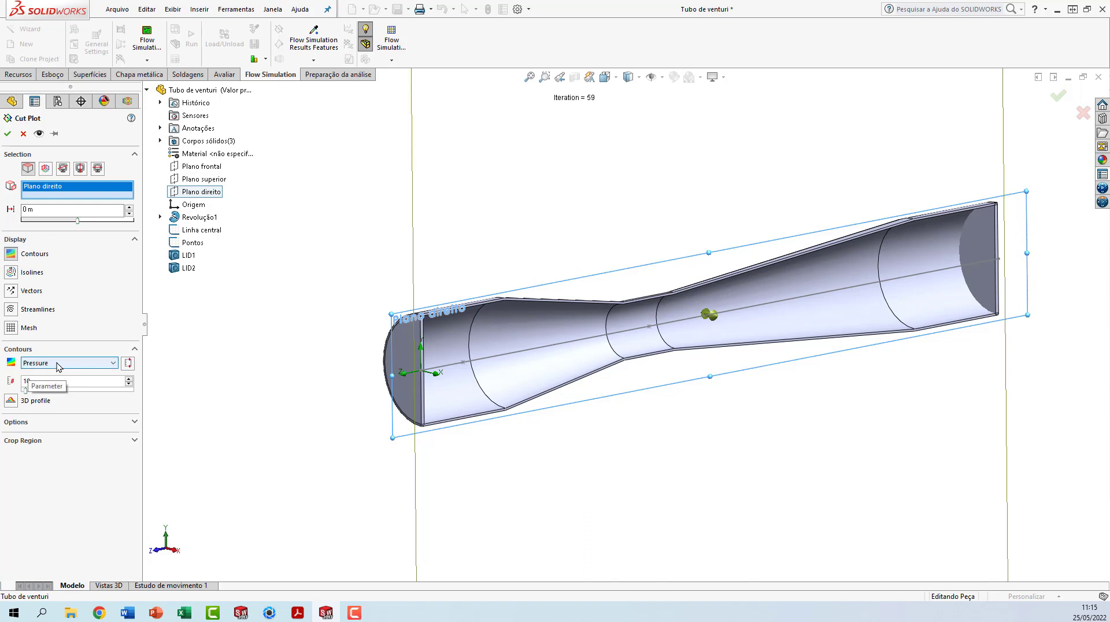
pyautogui.click(9, 139)
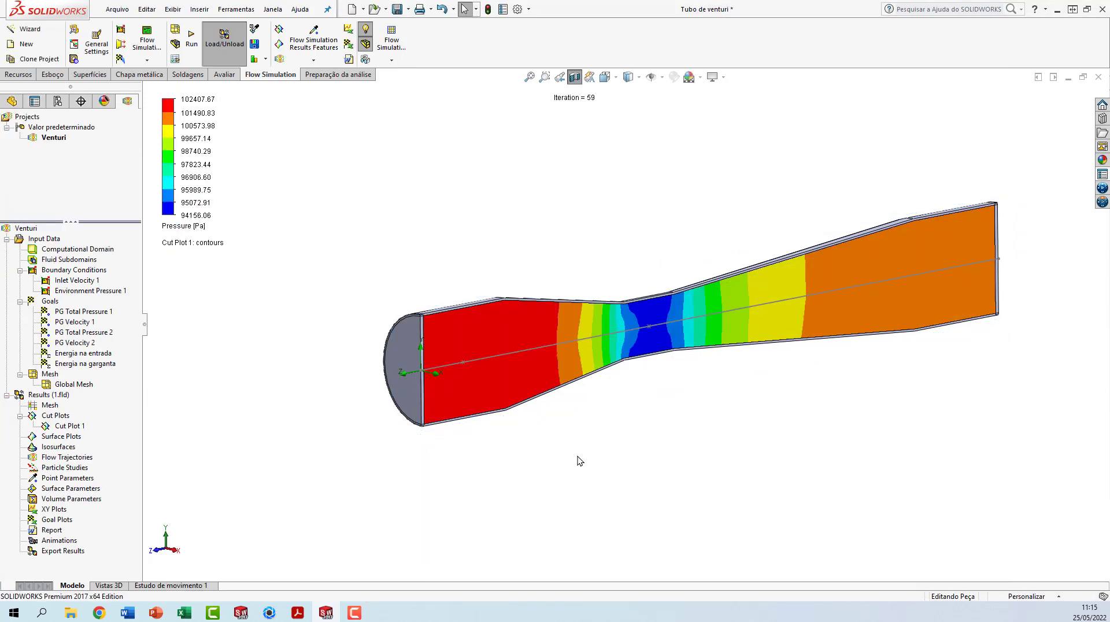
# Inspect the pressure contours along the tube and switch the cut plot's displayed parameter to Velocity.
pyautogui.press('space')
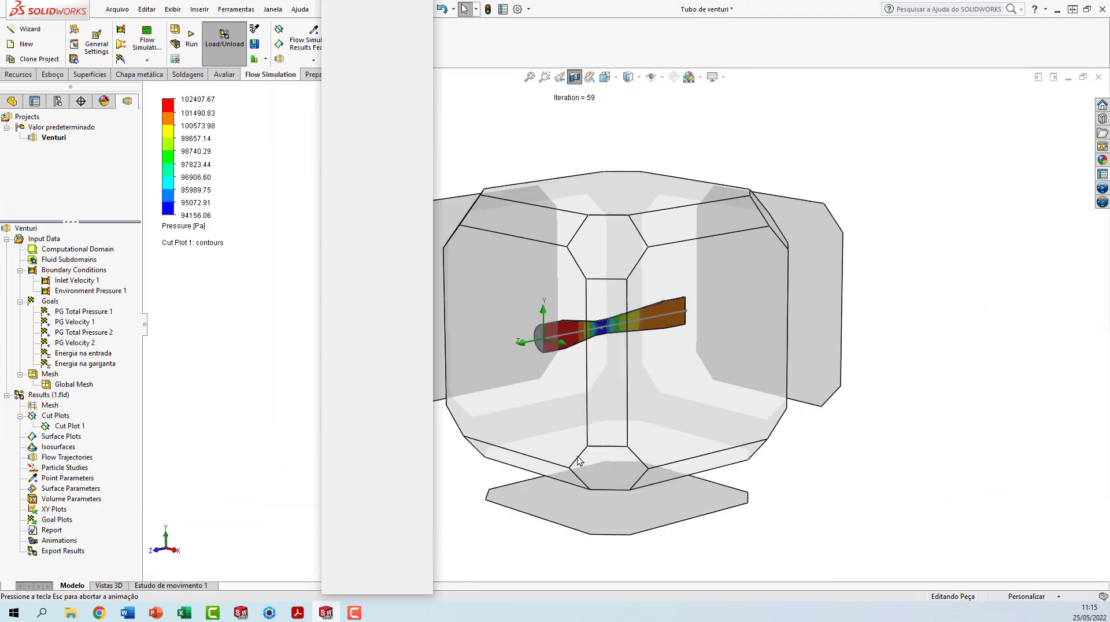
pyautogui.click(684, 365)
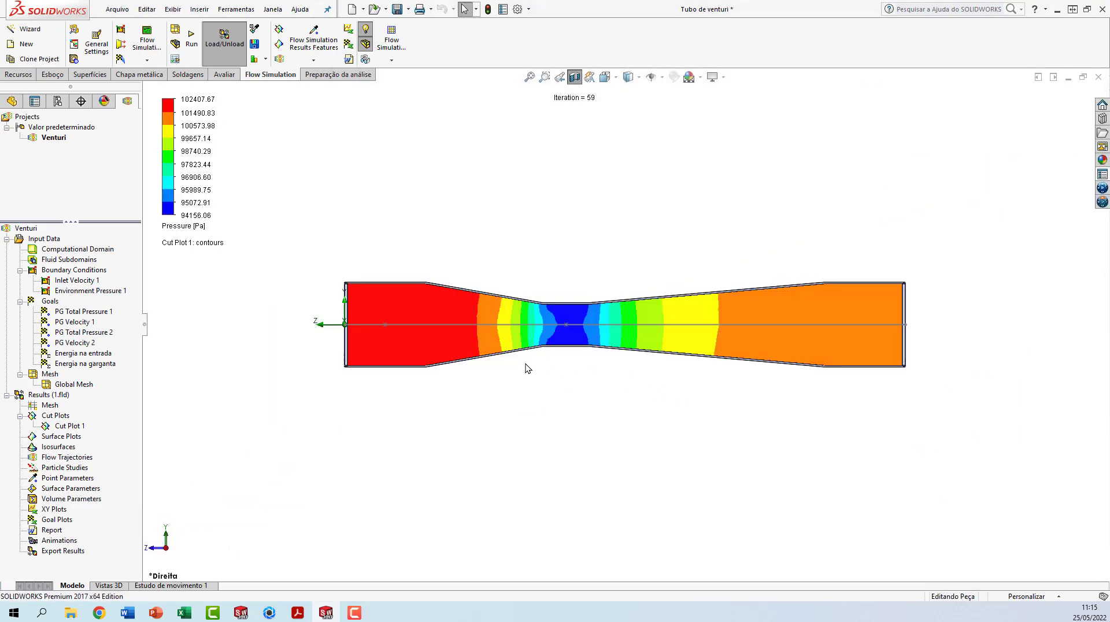
pyautogui.scroll(-1, 525, 363)
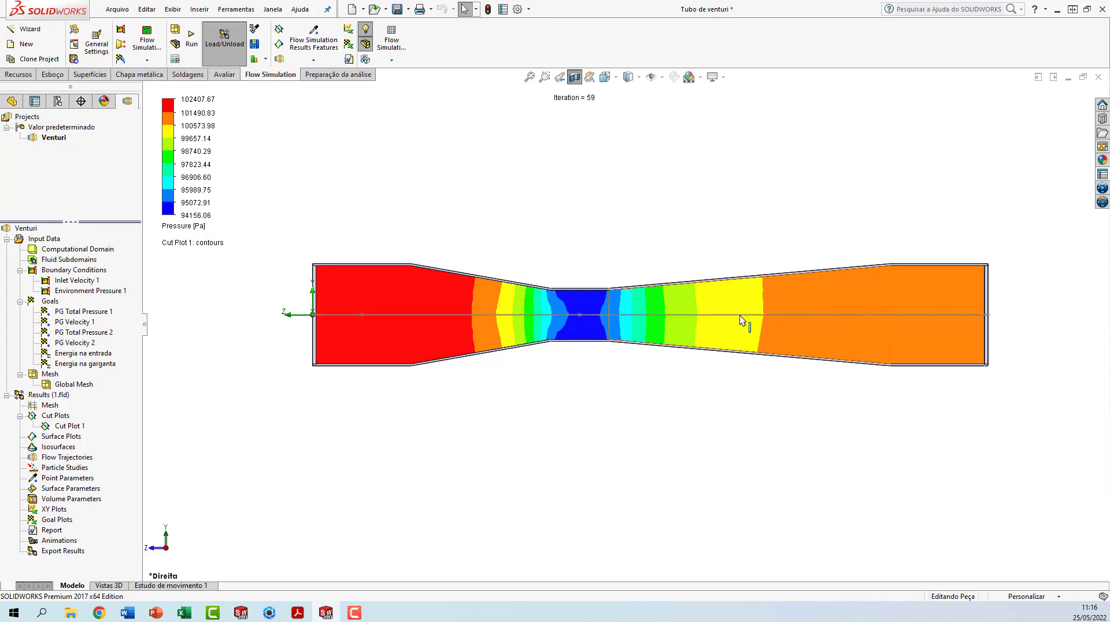
pyautogui.hotkey('ctrl', '7')
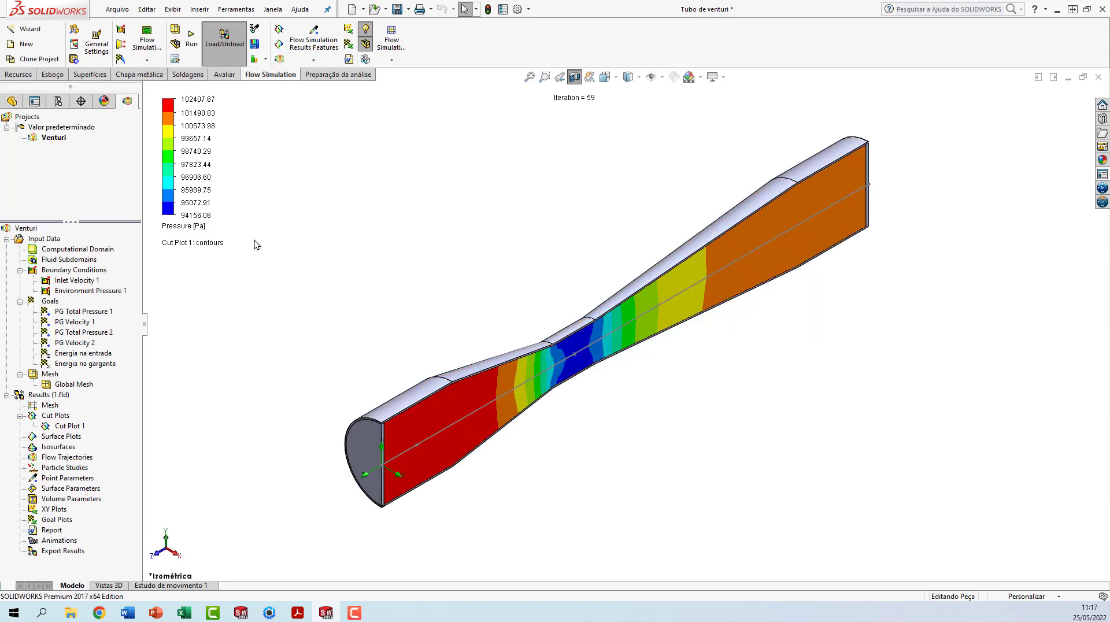
pyautogui.click(194, 227)
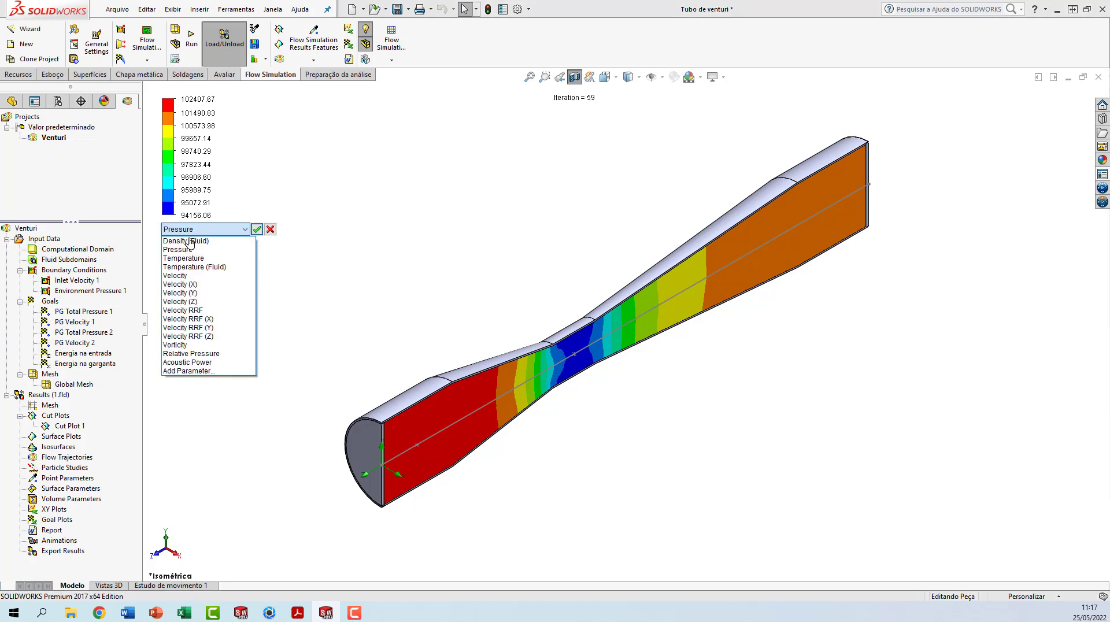
pyautogui.click(183, 277)
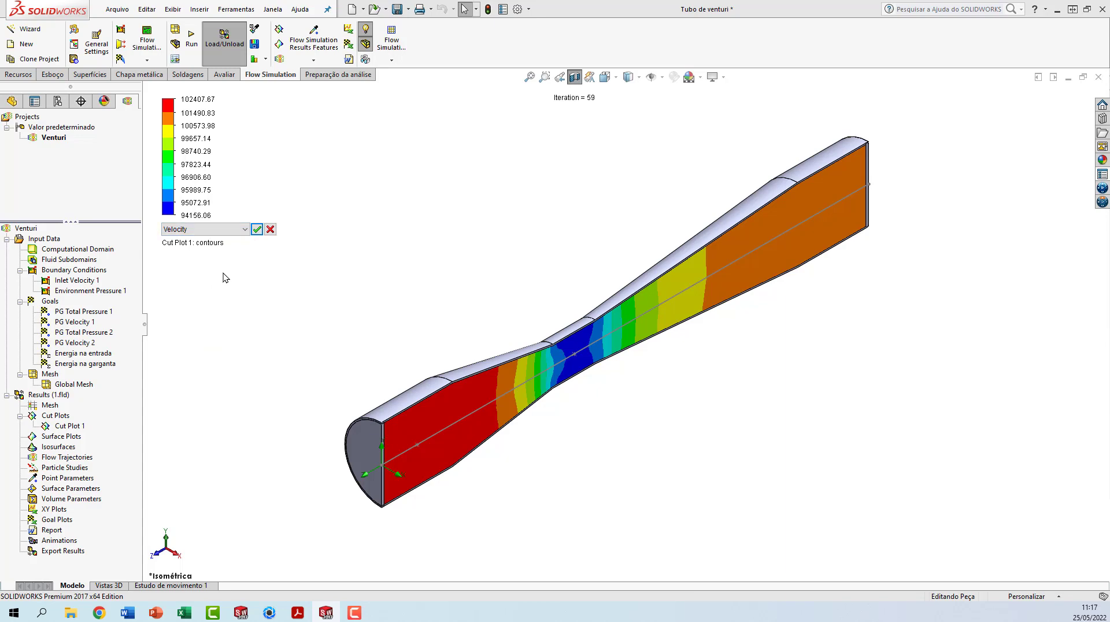
pyautogui.click(257, 230)
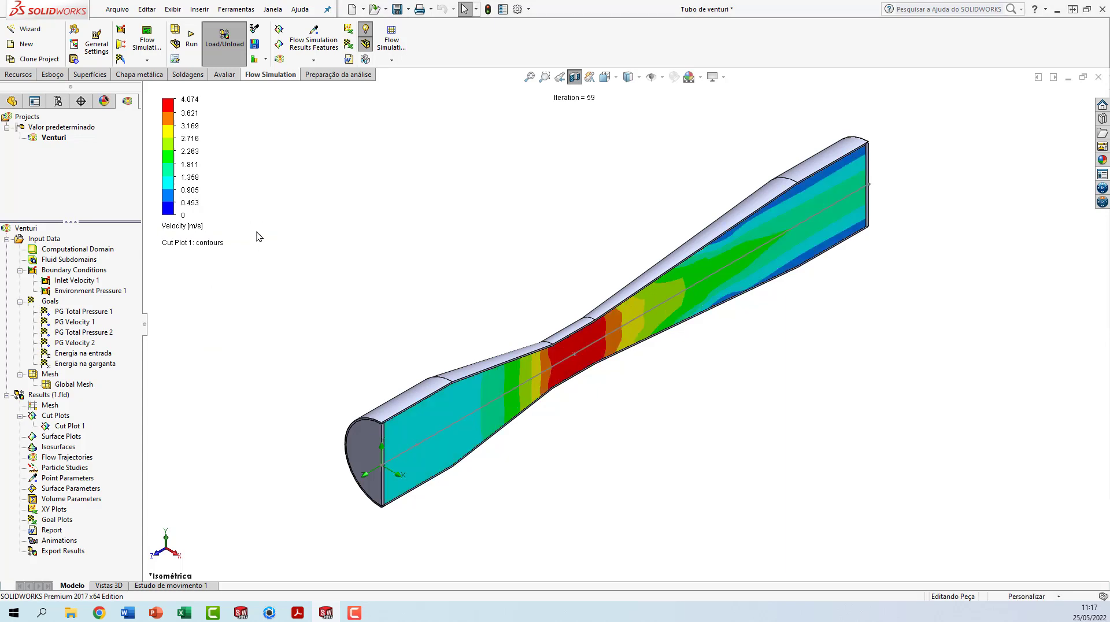
# Inspect the velocity contours along the tube and hide the cut plot.
pyautogui.press('f')
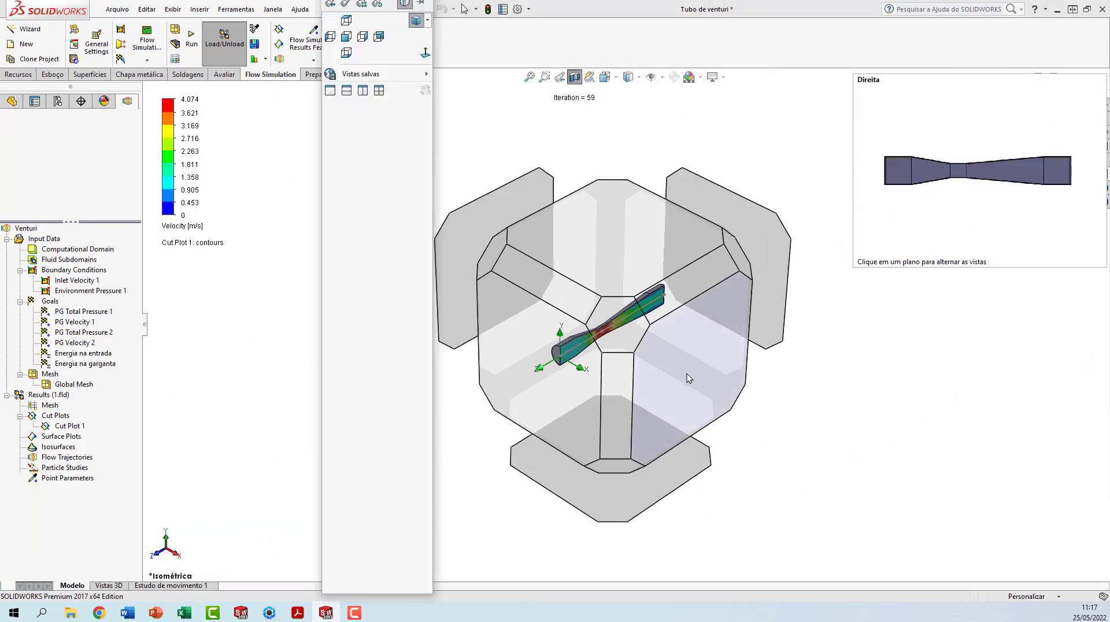
pyautogui.click(683, 360)
pyautogui.scroll(-3, 628, 354)
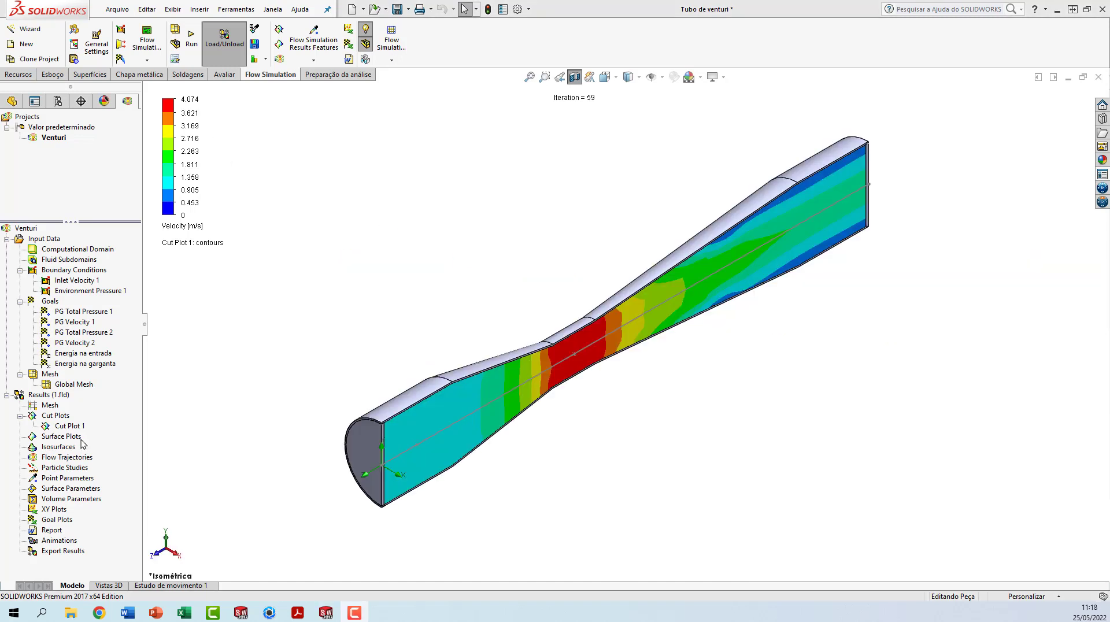
pyautogui.rightClick(69, 426)
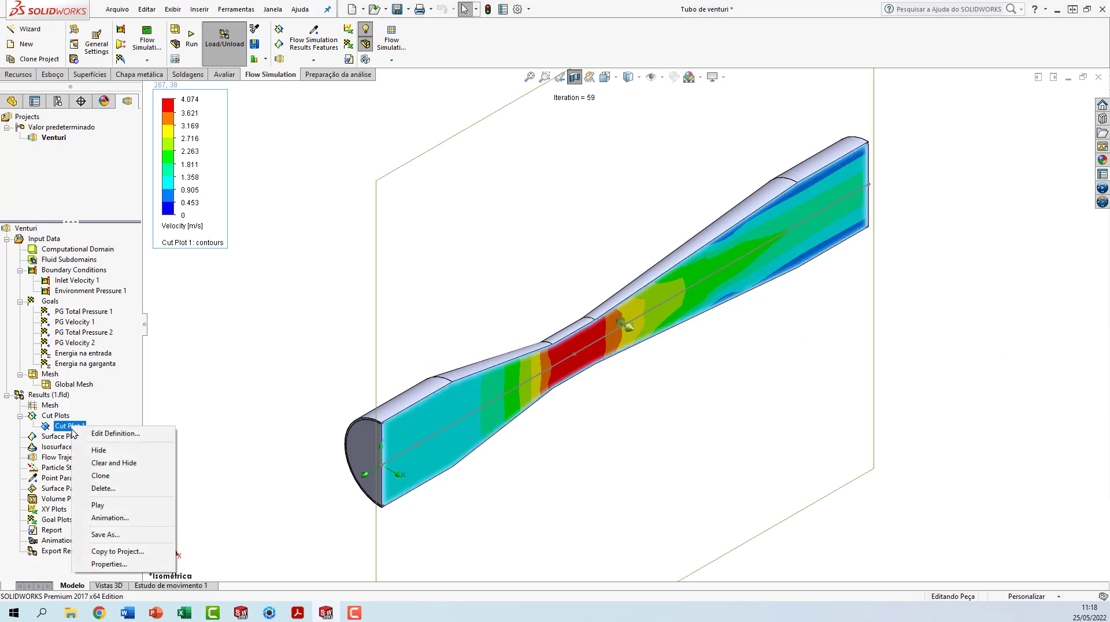
pyautogui.click(97, 450)
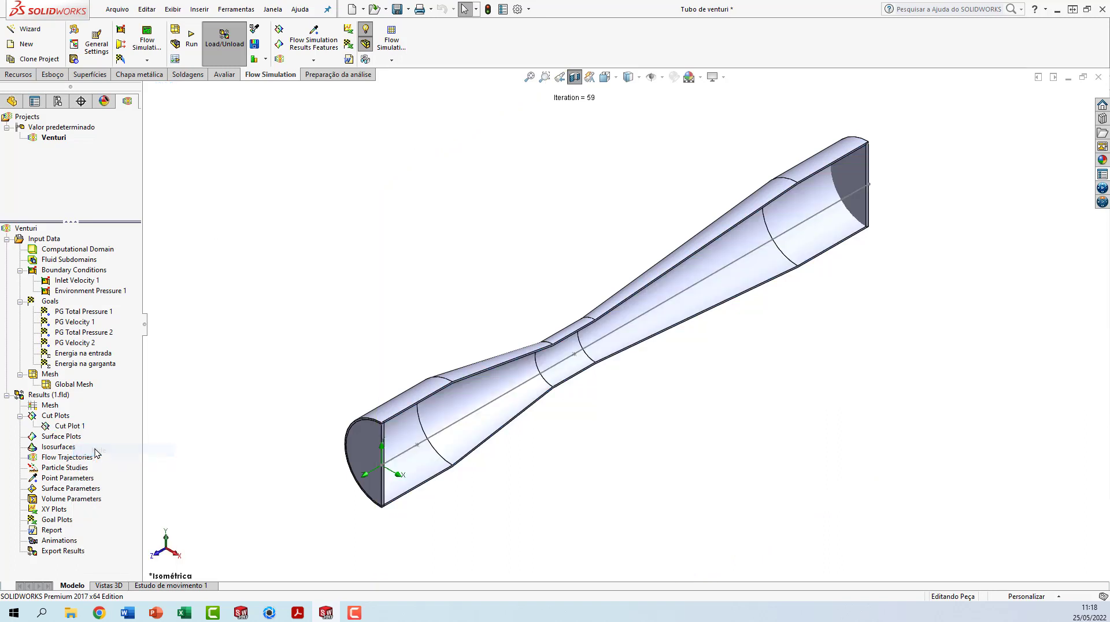
# Insert flow trajectories starting from the inner face of LID1, with 40 points drawn as Arrows of size 0.003 m.
pyautogui.rightClick(68, 462)
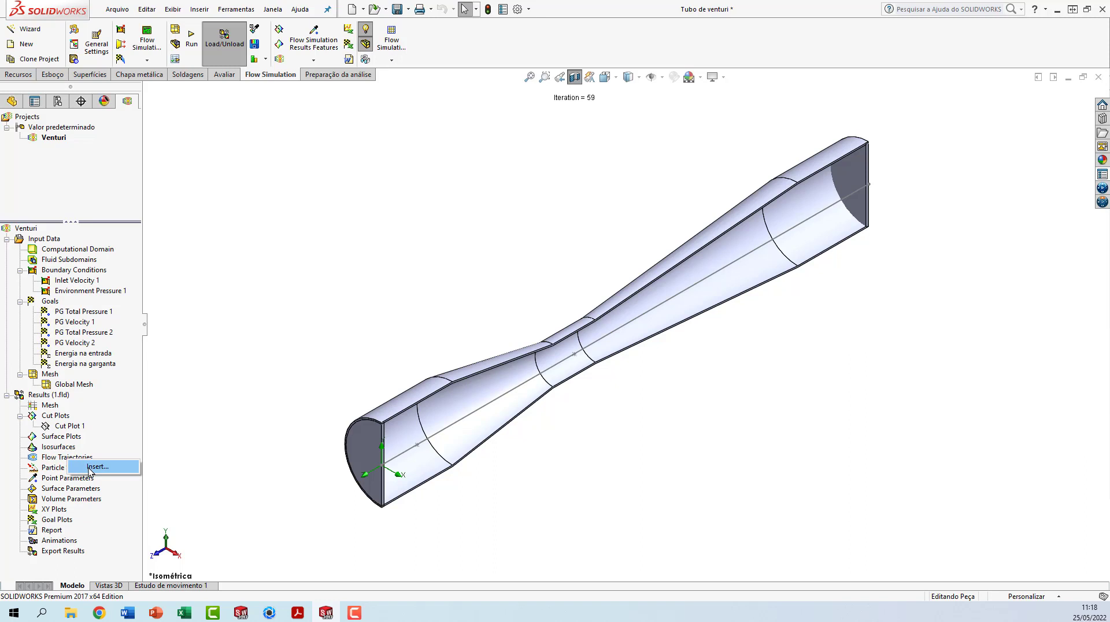
pyautogui.click(89, 469)
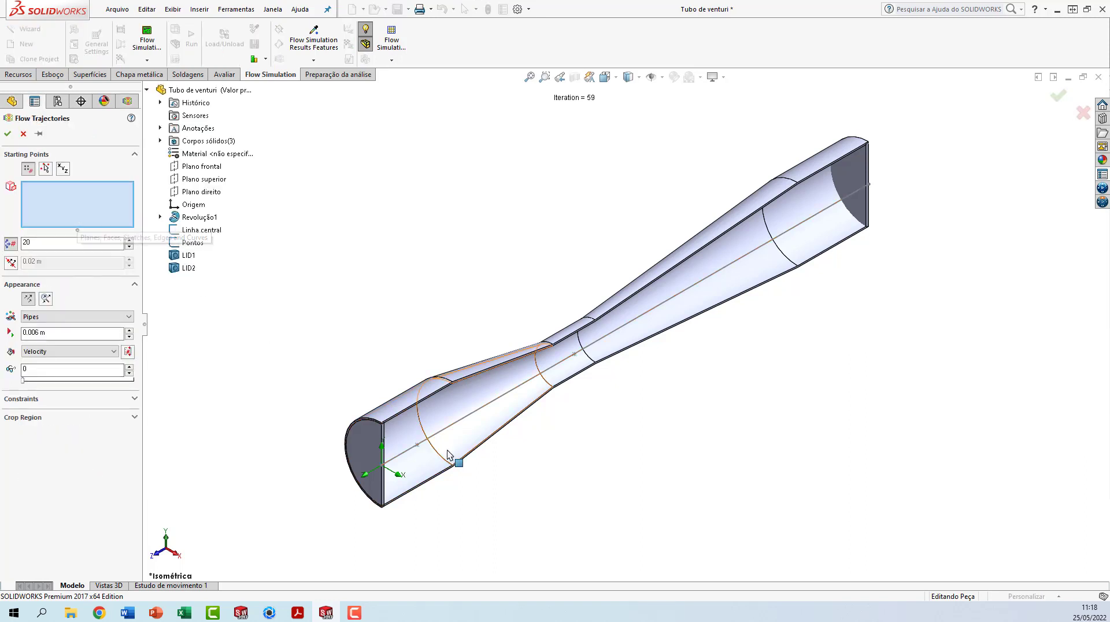
pyautogui.moveTo(460, 477); pyautogui.dragTo(364, 453, button='middle')
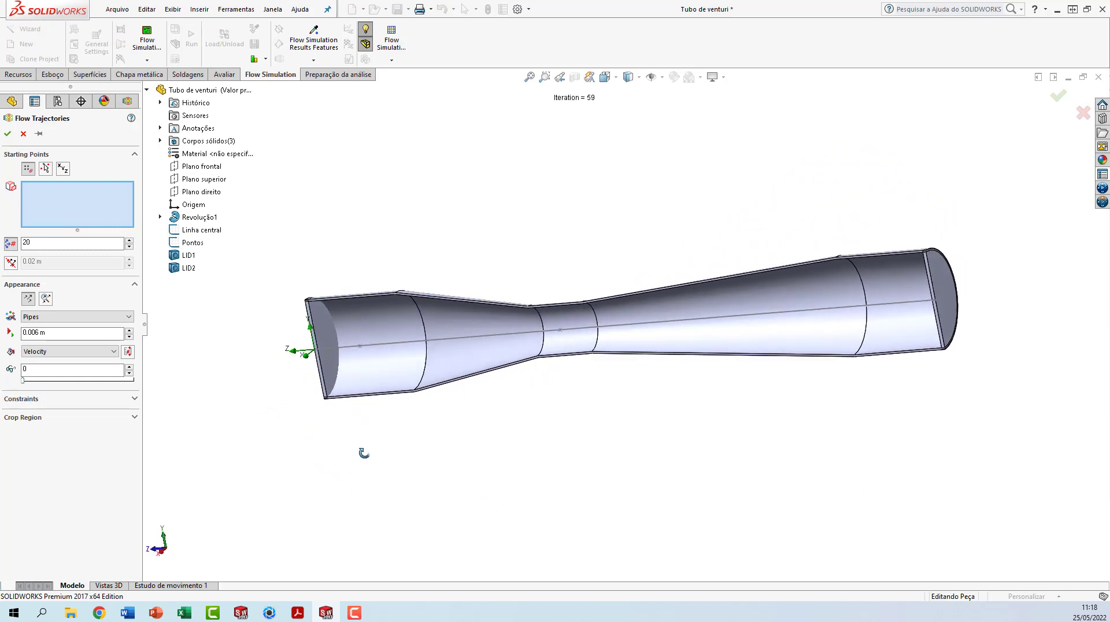
pyautogui.scroll(-2, 399, 338)
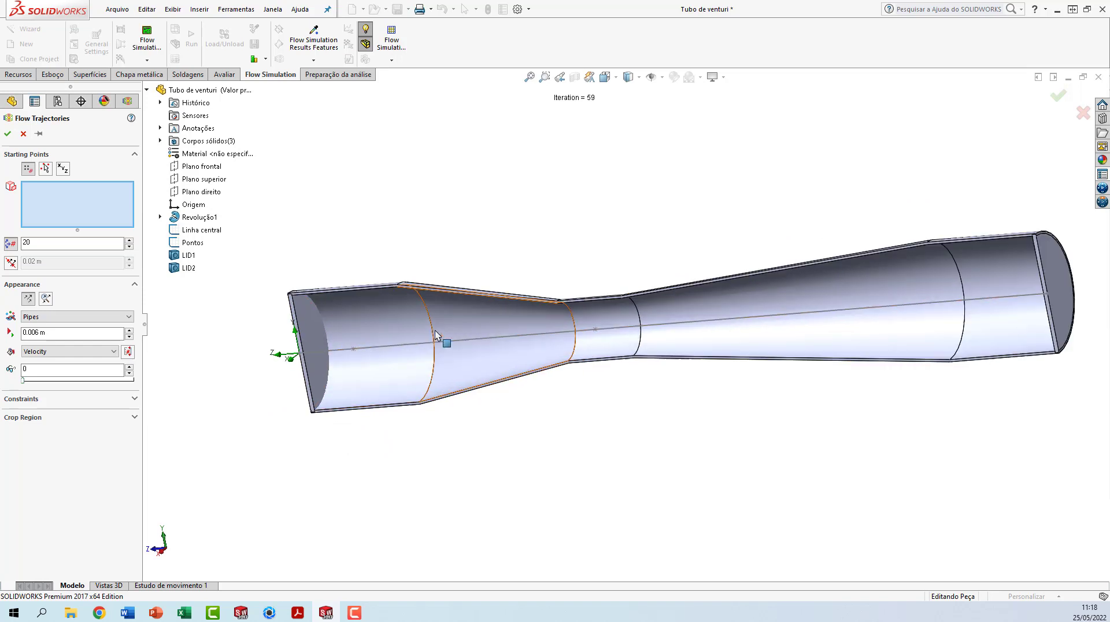
pyautogui.click(310, 329)
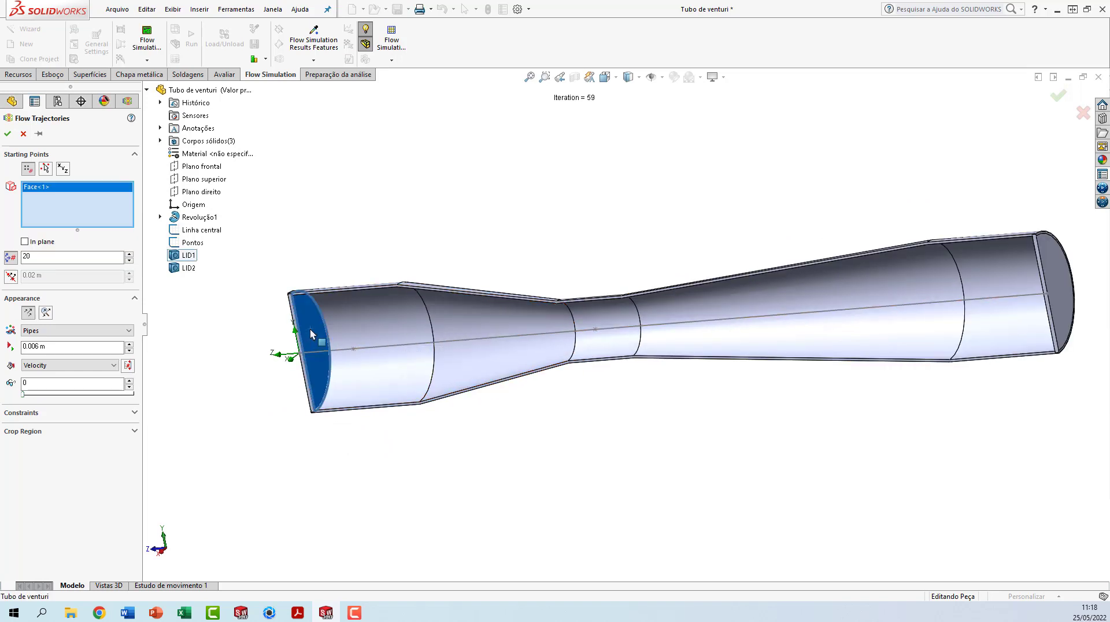
pyautogui.click(47, 257)
pyautogui.click(72, 337)
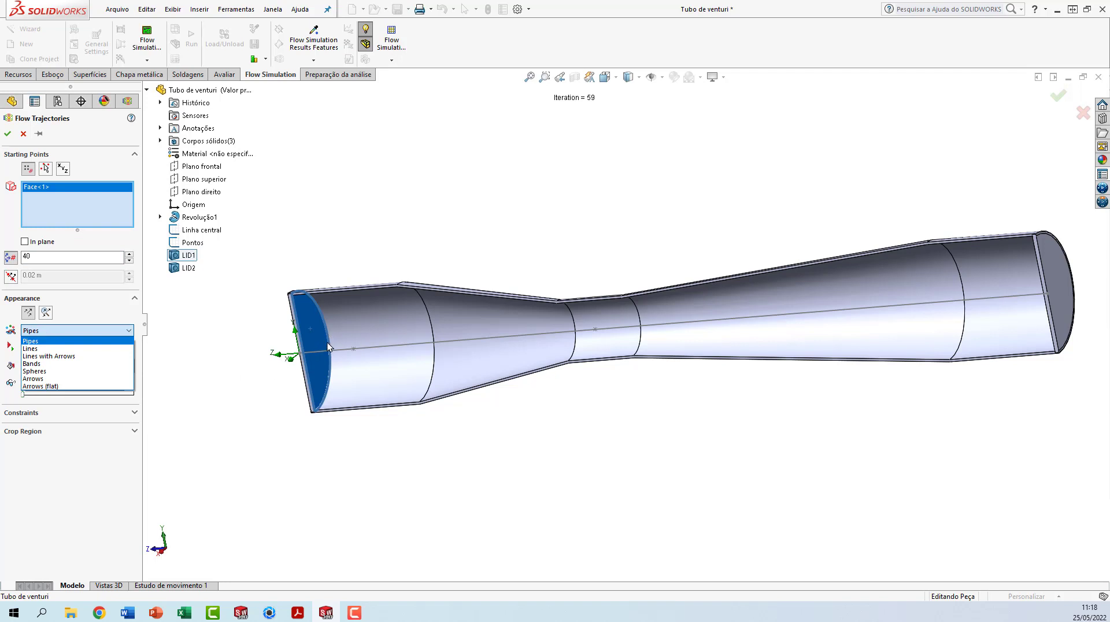
pyautogui.click(41, 379)
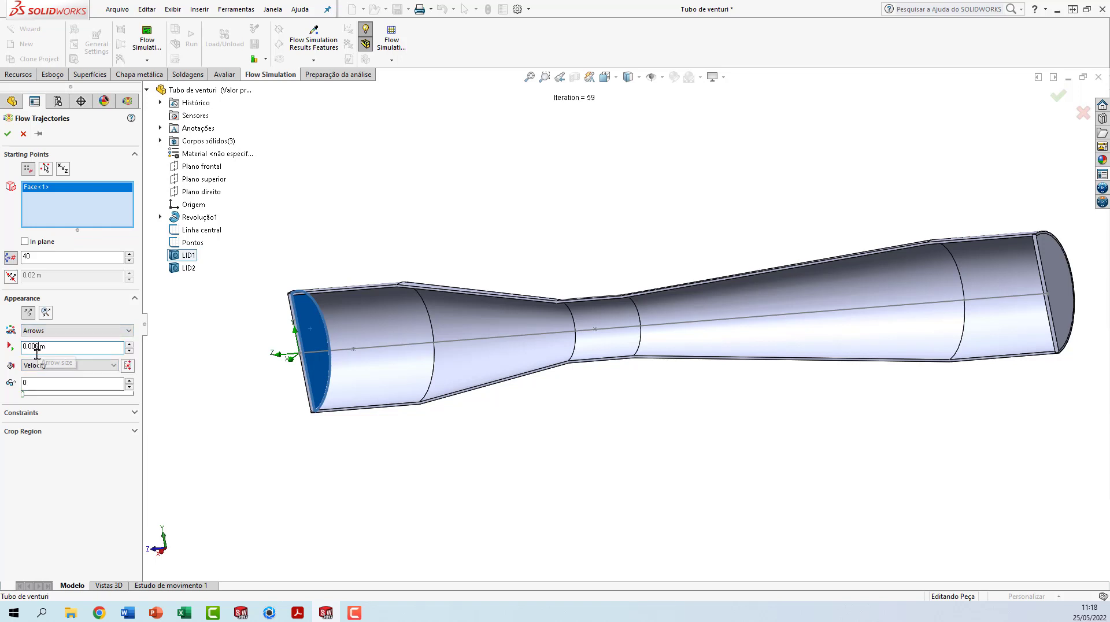
pyautogui.moveTo(38, 354); pyautogui.dragTo(36, 356)
pyautogui.click(7, 134)
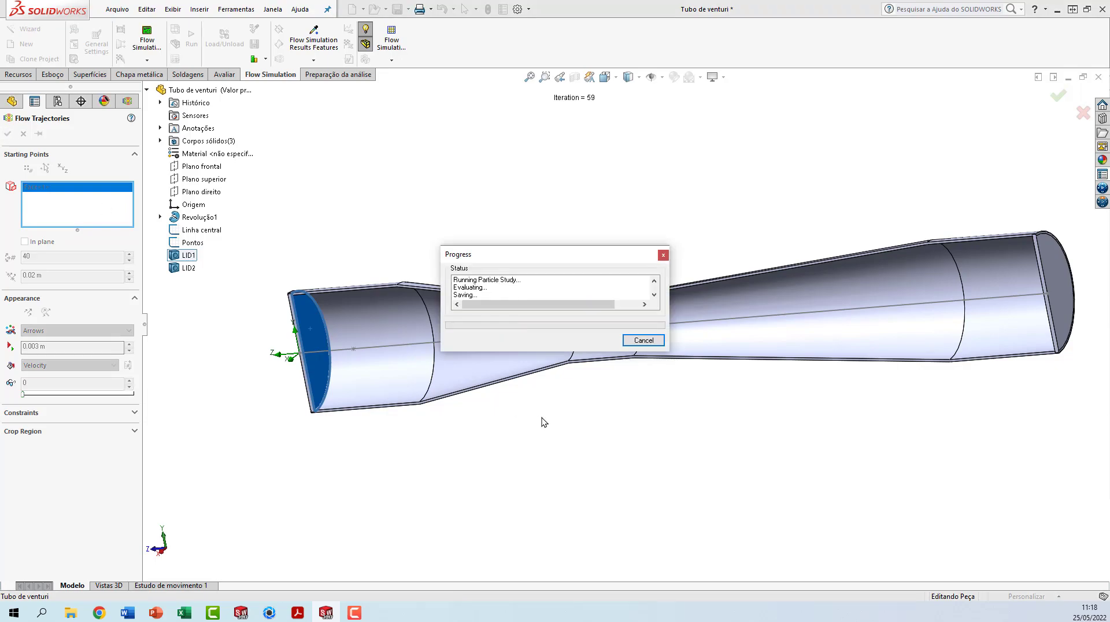
# Inspect the flow trajectories along the tube, play their animation, and hide Flow Trajectories 1.
pyautogui.moveTo(654, 466); pyautogui.dragTo(727, 476, button='middle')
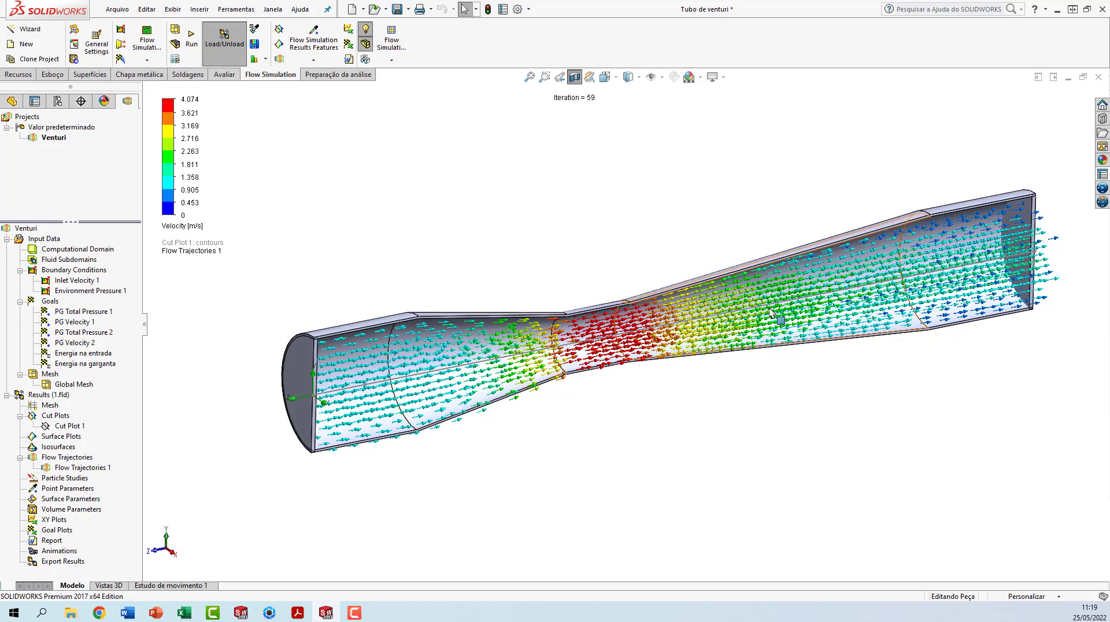
pyautogui.moveTo(660, 411)
pyautogui.mouseDown(button='middle')
pyautogui.moveTo(666, 398)
pyautogui.moveTo(688, 414)
pyautogui.moveTo(669, 416)
pyautogui.moveTo(669, 404)
pyautogui.mouseUp(button='middle')
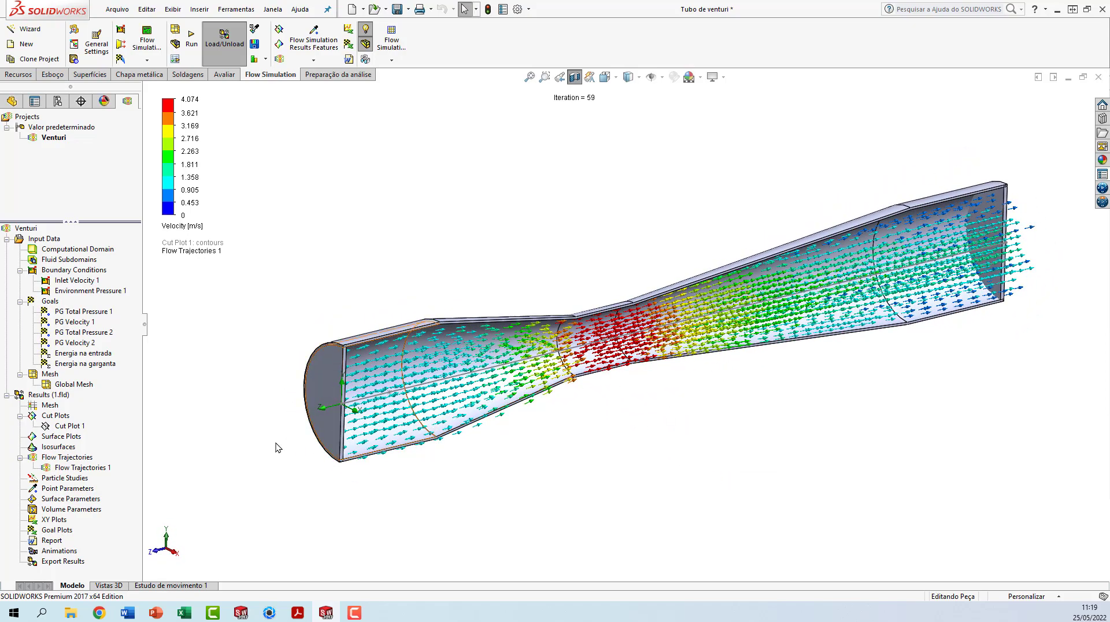
pyautogui.rightClick(91, 469)
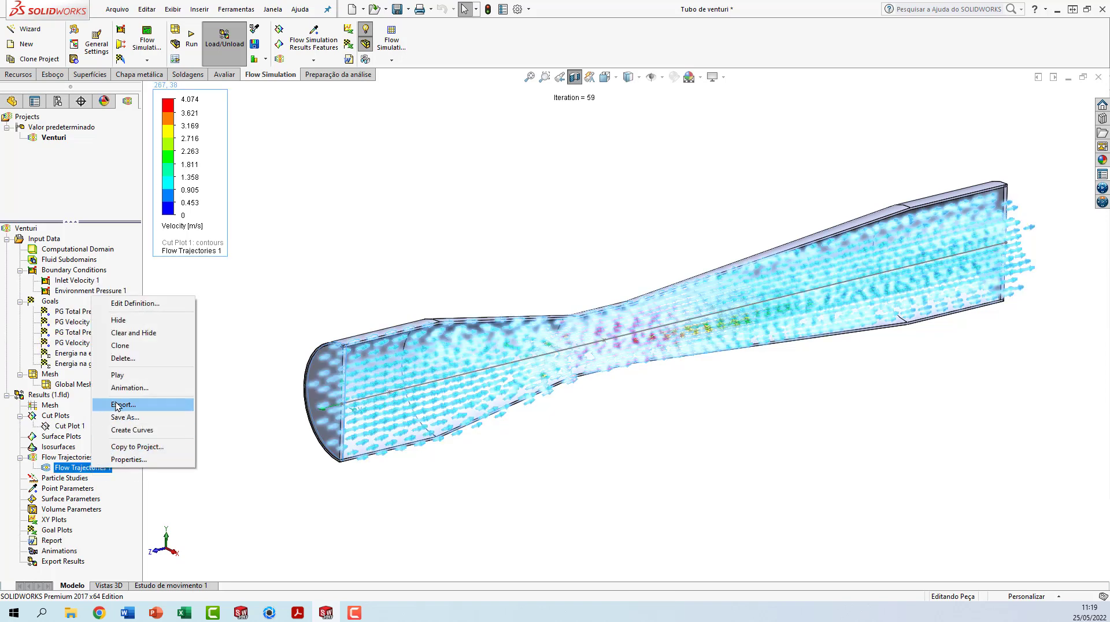
pyautogui.click(117, 377)
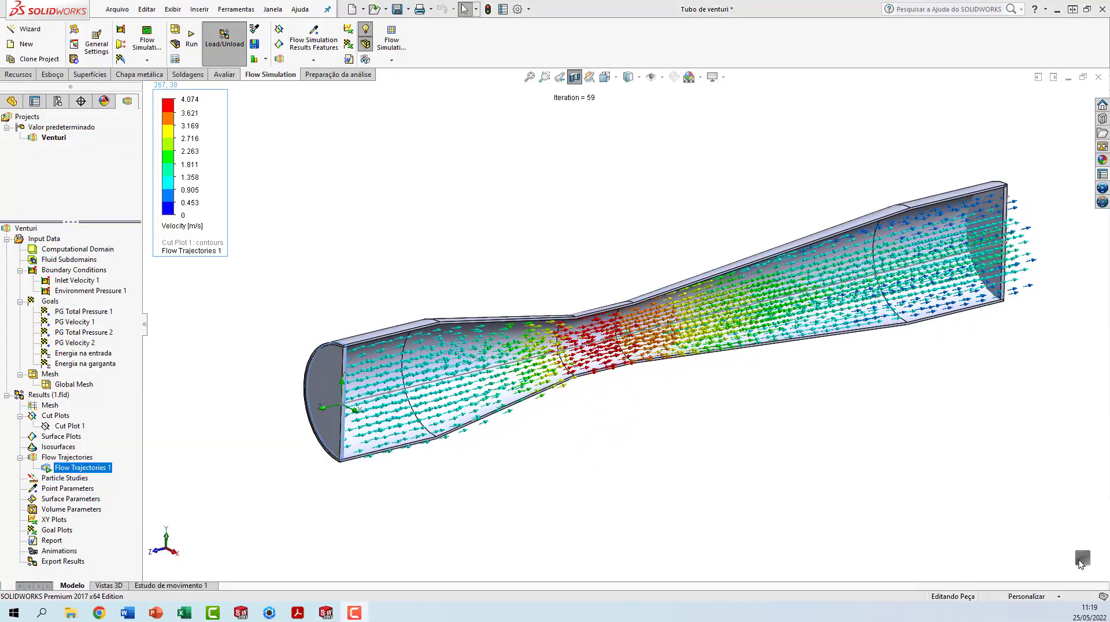
pyautogui.rightClick(81, 470)
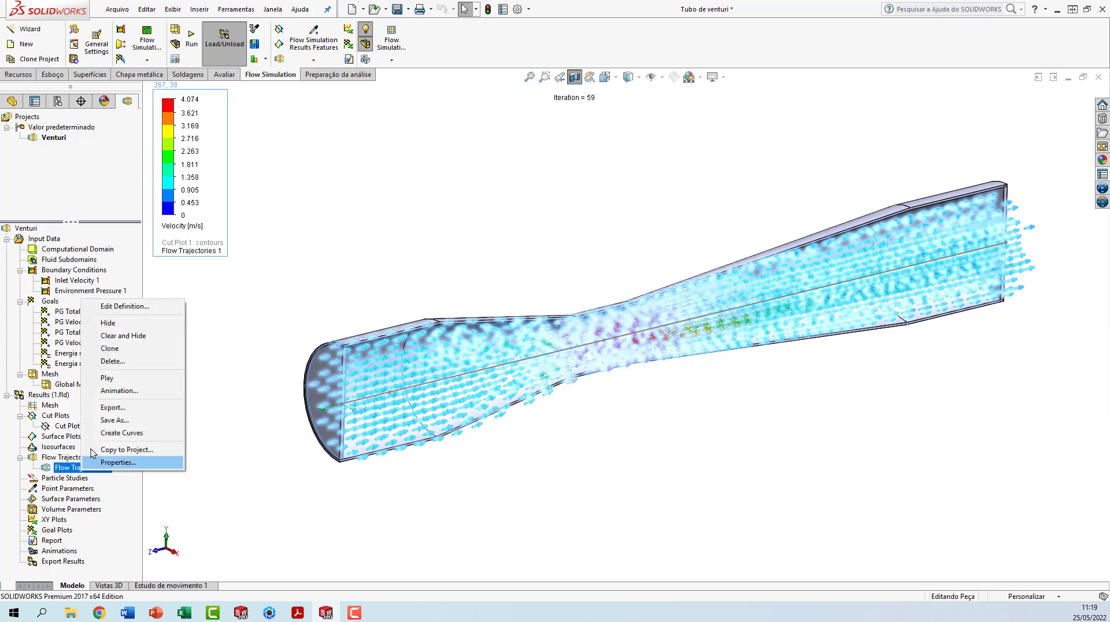
pyautogui.click(110, 323)
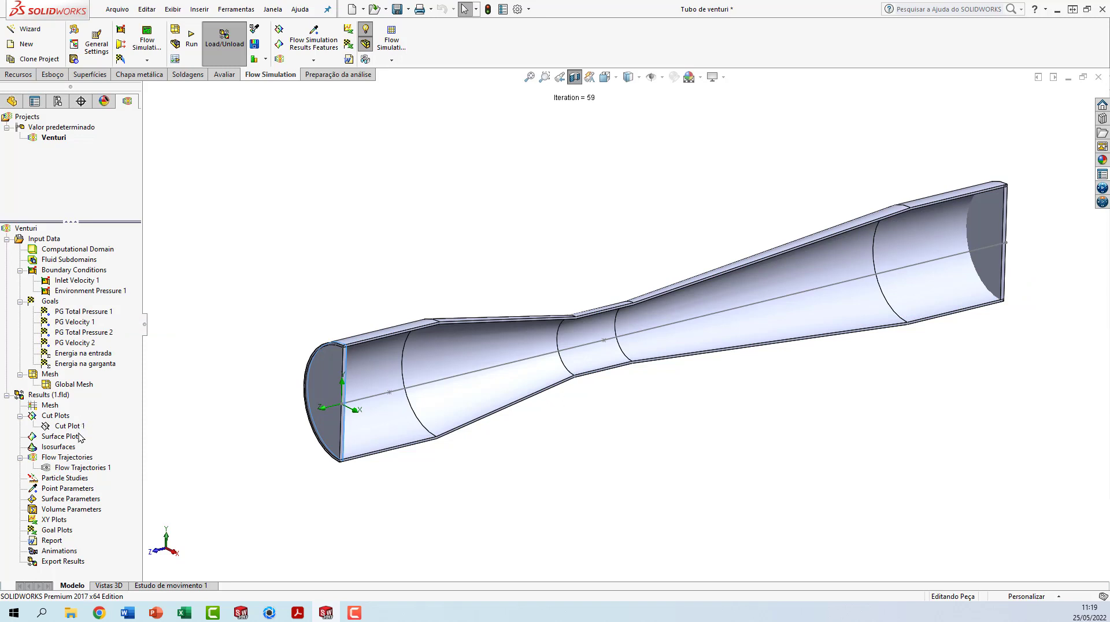
# Create an XY plot of Pressure and Velocity against Length along the Linha central sketch and show its charts.
pyautogui.rightClick(55, 520)
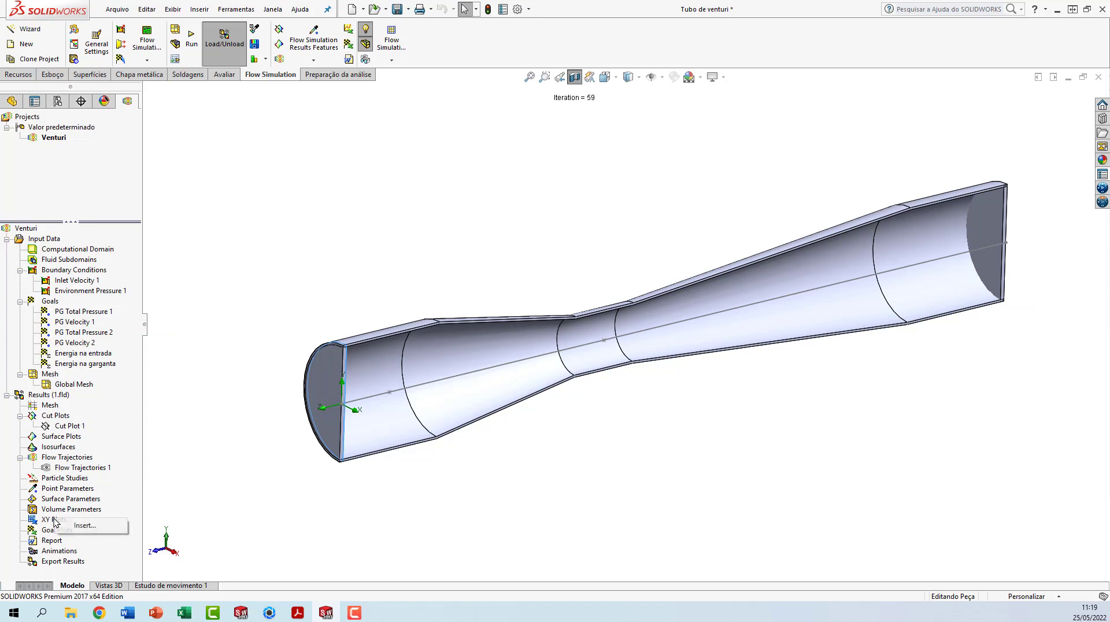
pyautogui.click(92, 526)
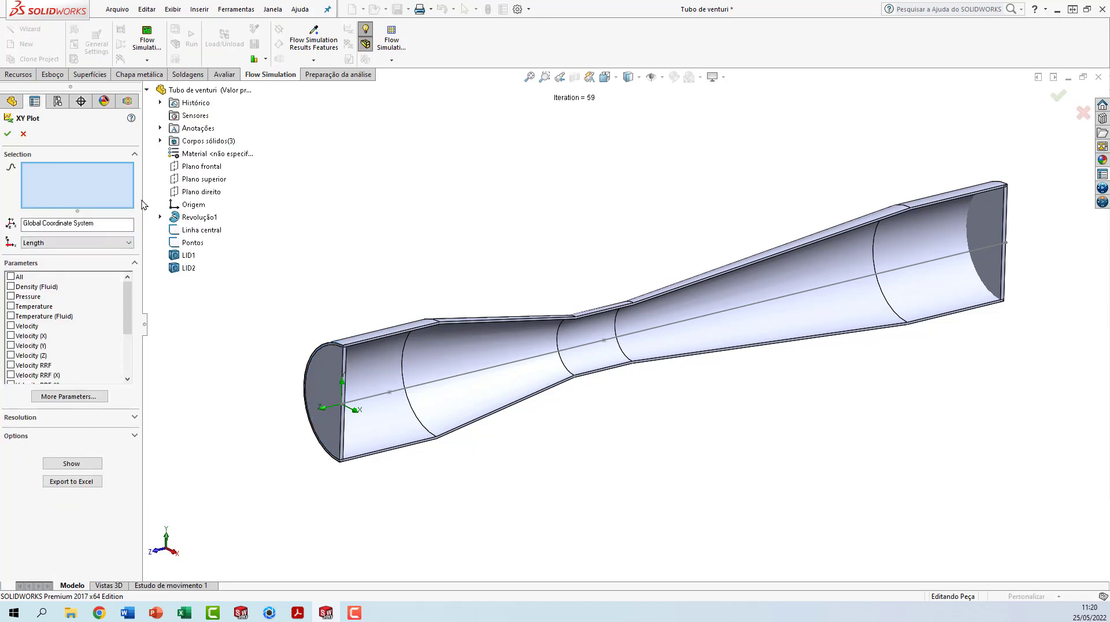
pyautogui.click(201, 230)
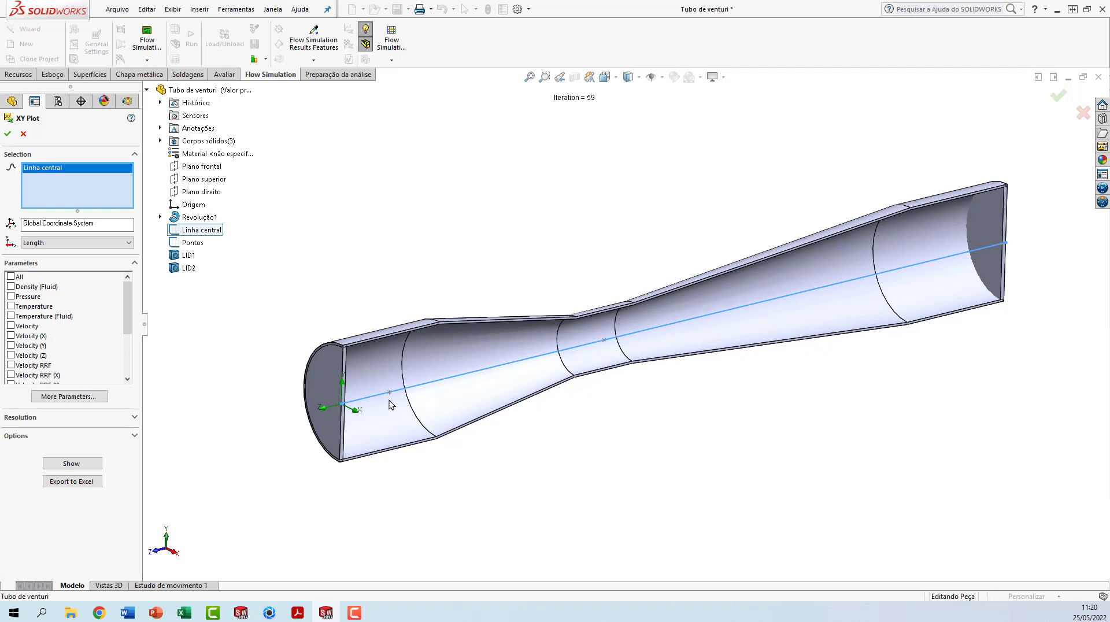
pyautogui.click(10, 297)
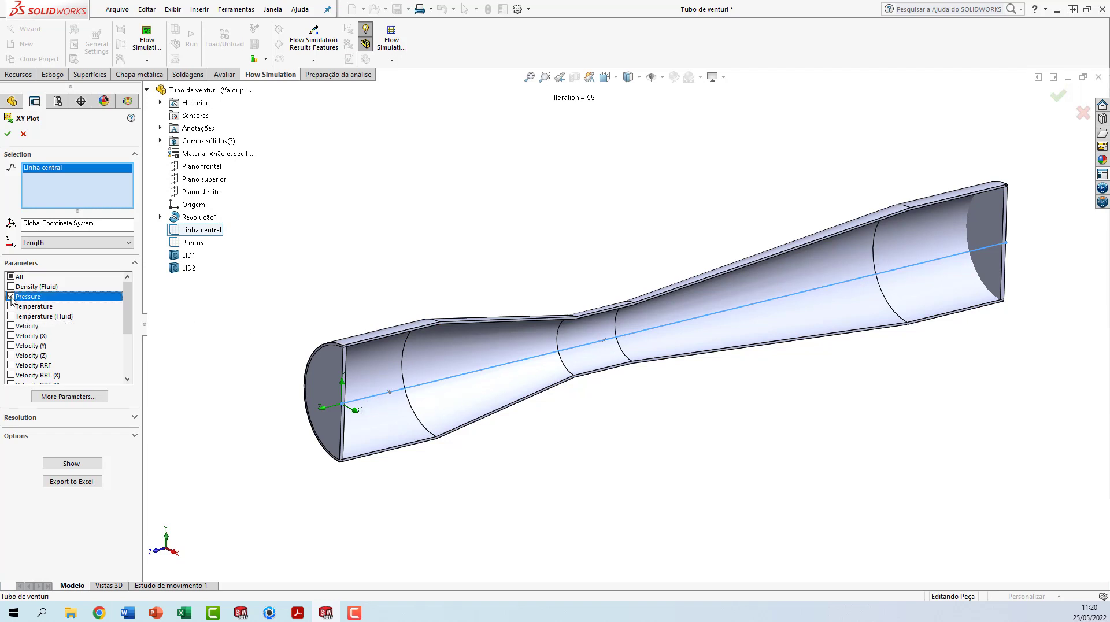
pyautogui.click(11, 326)
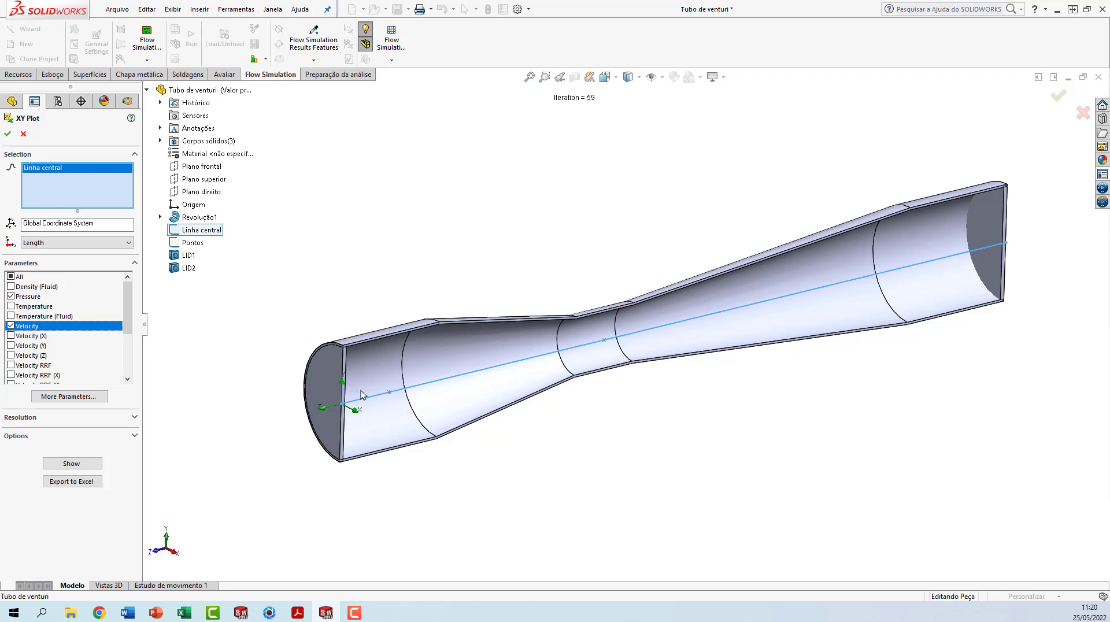
pyautogui.click(71, 464)
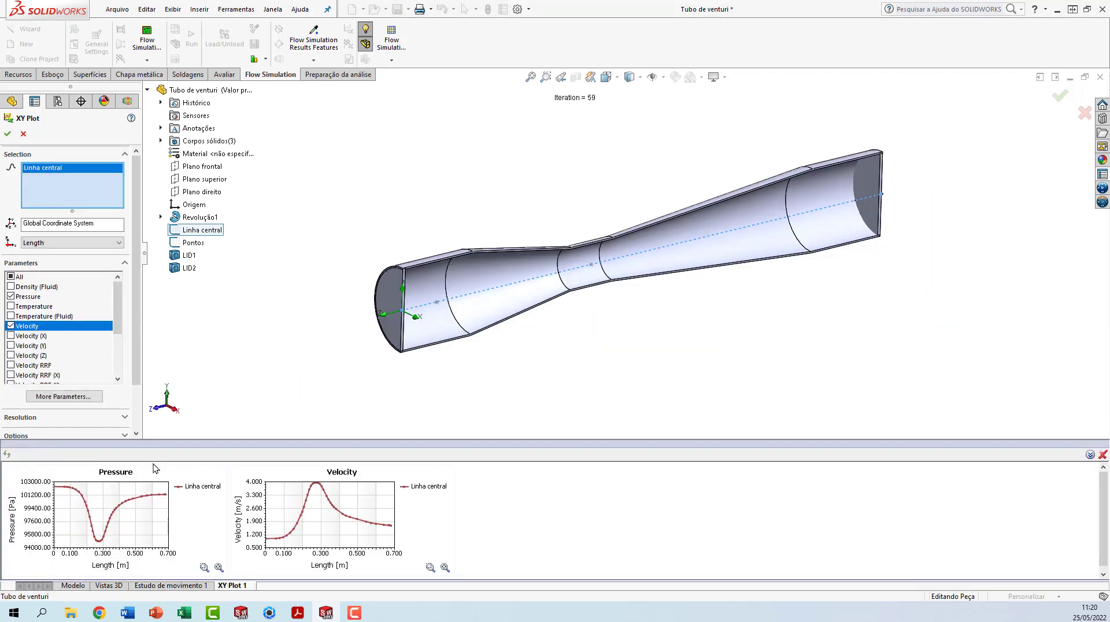
# Enlarge the XY plot charts, examine the pressure and velocity curves along the centerline, and close the chart view.
pyautogui.moveTo(200, 443); pyautogui.dragTo(220, 338)
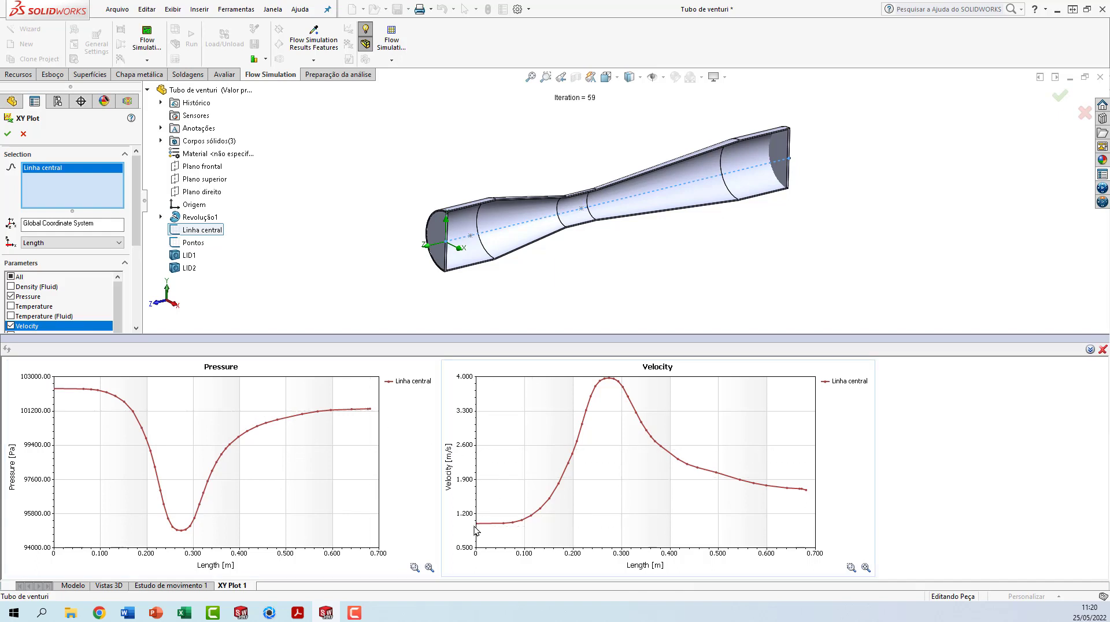
pyautogui.moveTo(476, 525)
pyautogui.moveTo(608, 379)
pyautogui.moveTo(788, 489)
pyautogui.moveTo(822, 347); pyautogui.dragTo(822, 433)
pyautogui.click(1102, 435)
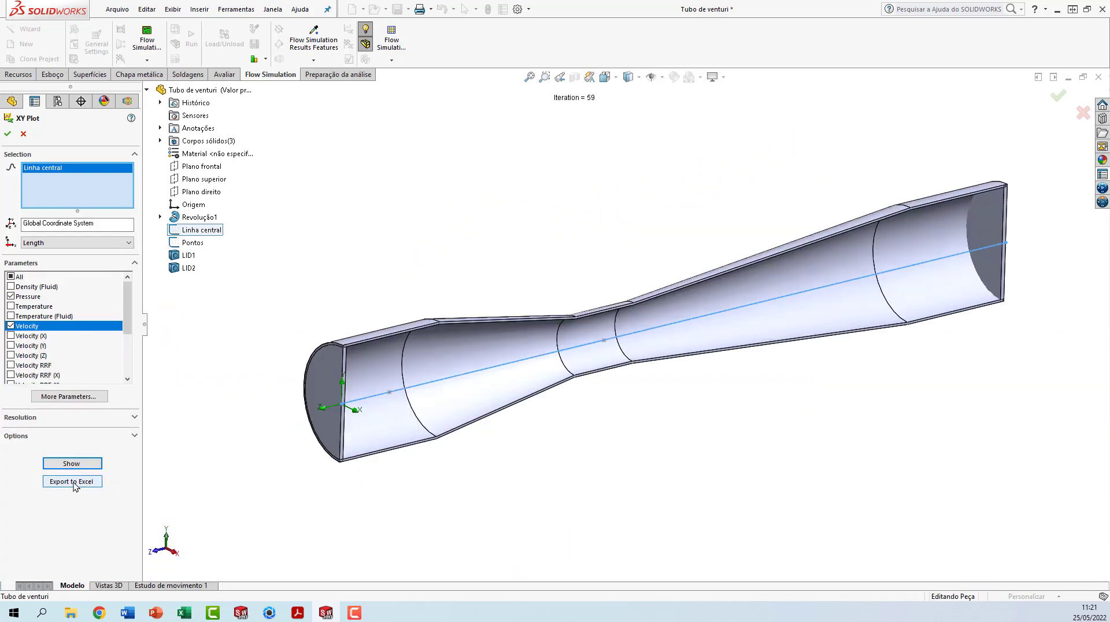
# Export the XY plot to Excel, check its Pressure chart, and return to SOLIDWORKS to accept the plot.
pyautogui.click(74, 482)
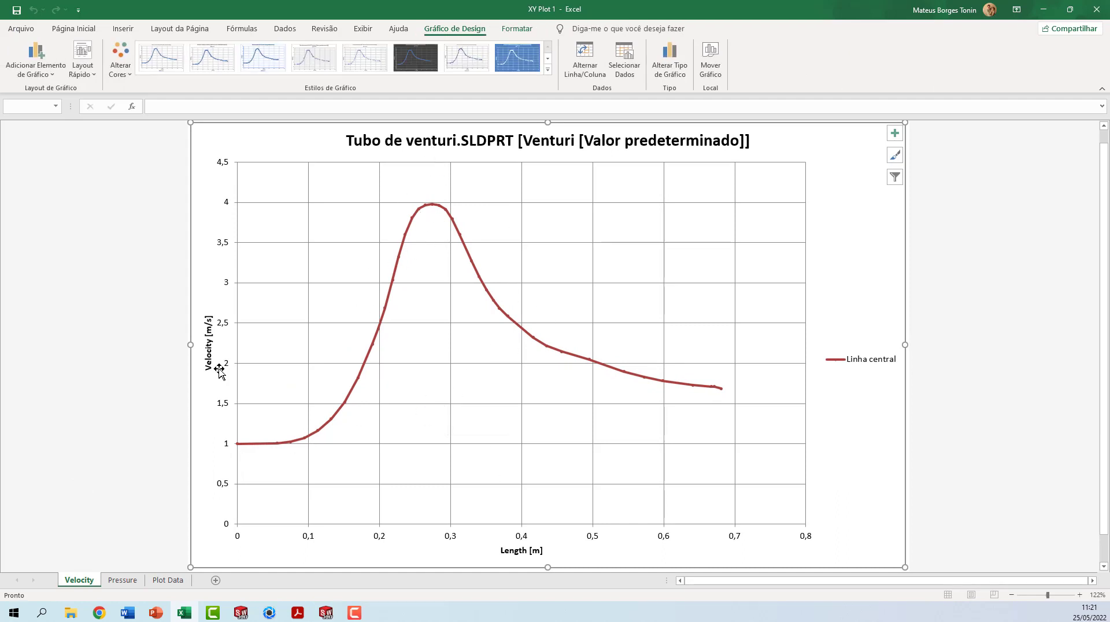
pyautogui.click(129, 581)
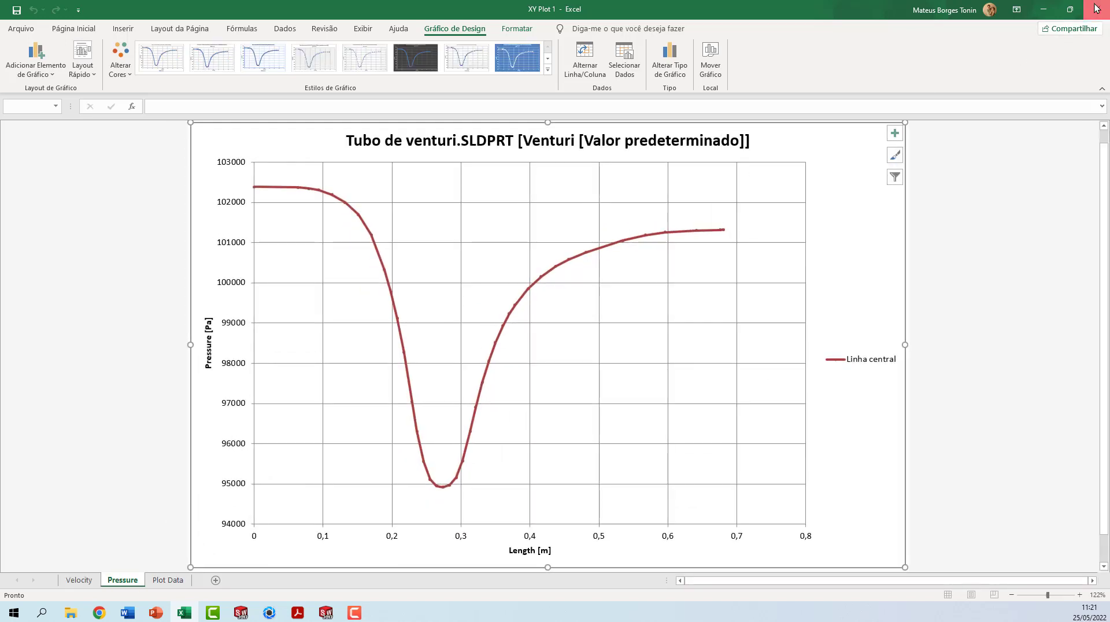
pyautogui.hotkey('alt', 'Tab')
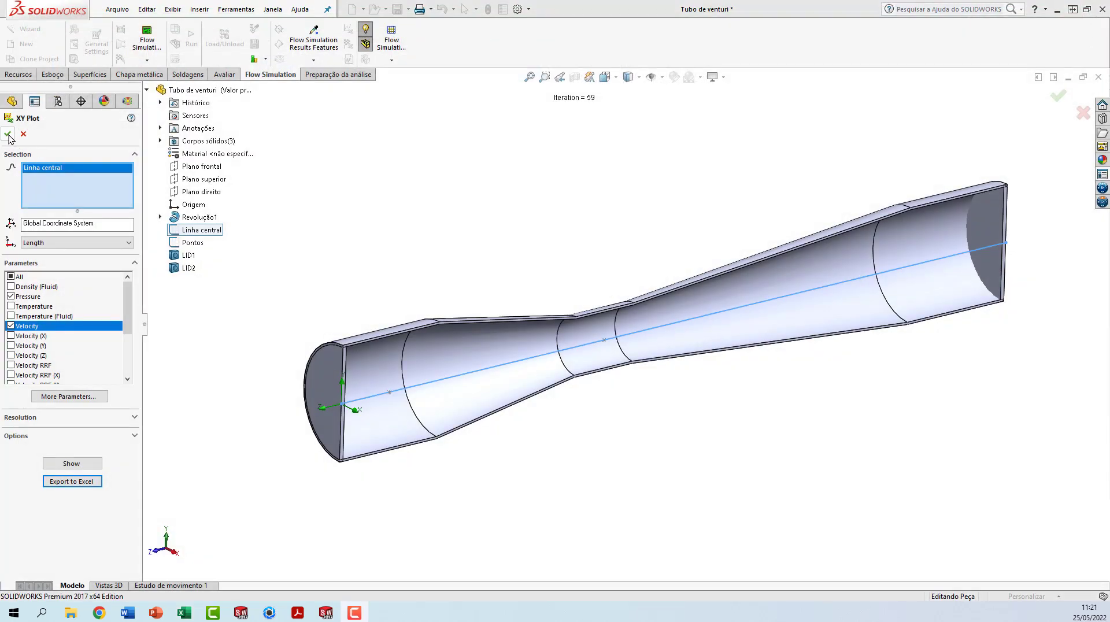
pyautogui.click(8, 135)
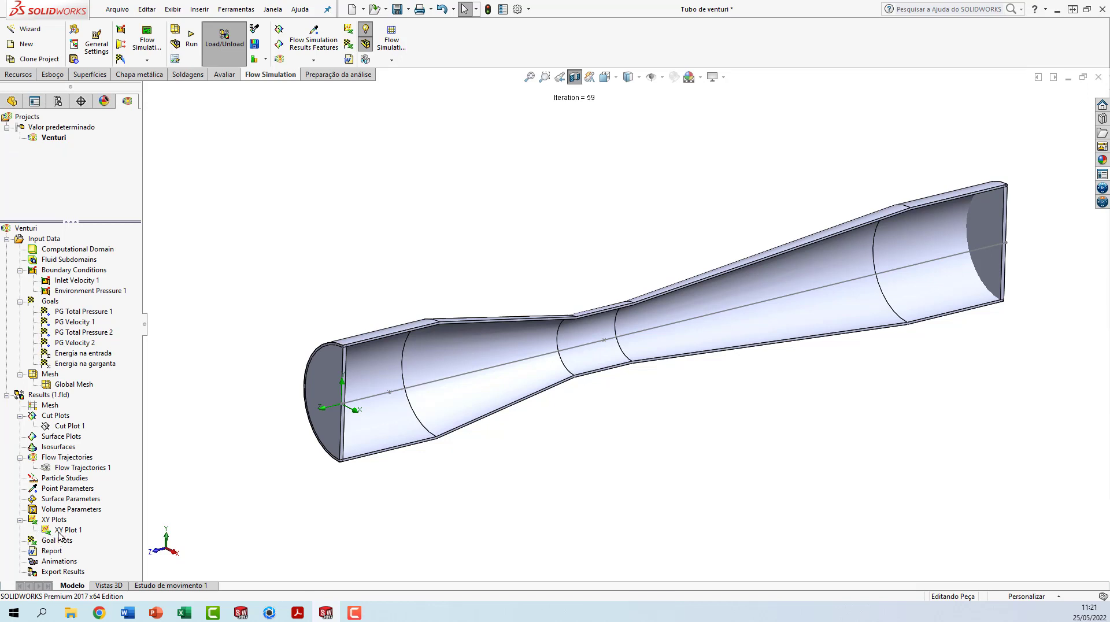
pyautogui.rightClick(63, 530)
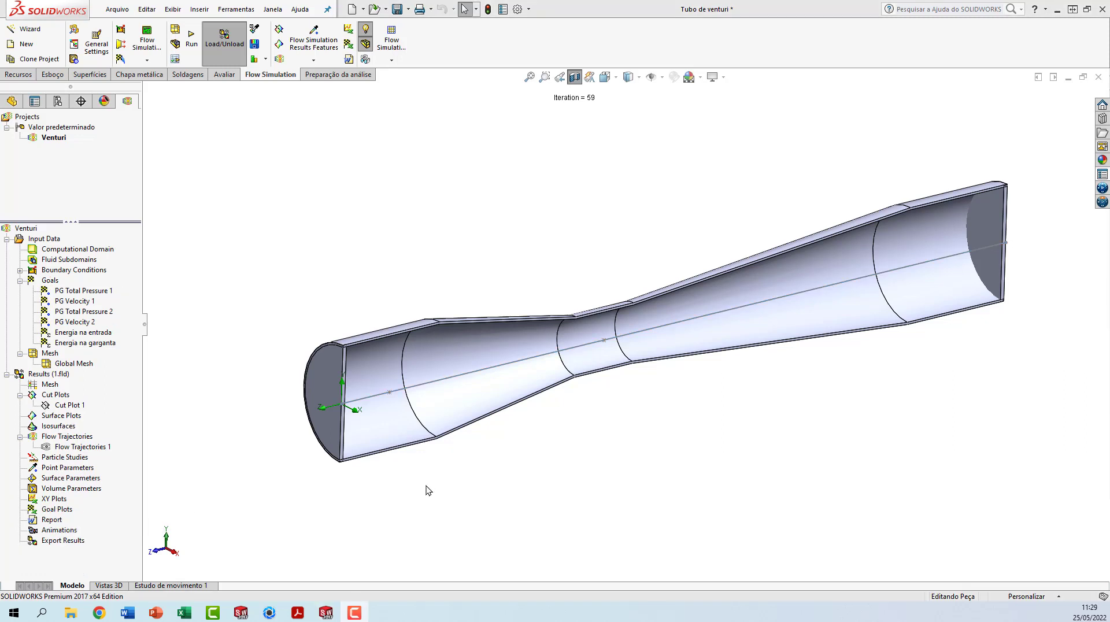
# Insert a goal plot of Energia na entrada and Energia na garganta over Iterations, showing the summary before accepting it.
pyautogui.rightClick(52, 511)
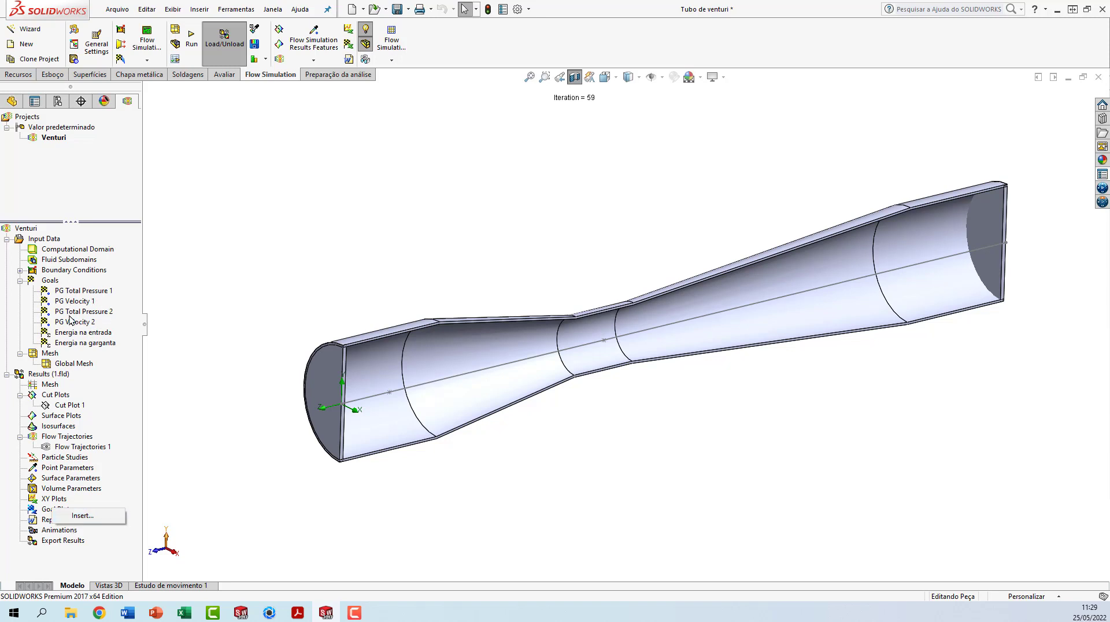
pyautogui.click(79, 514)
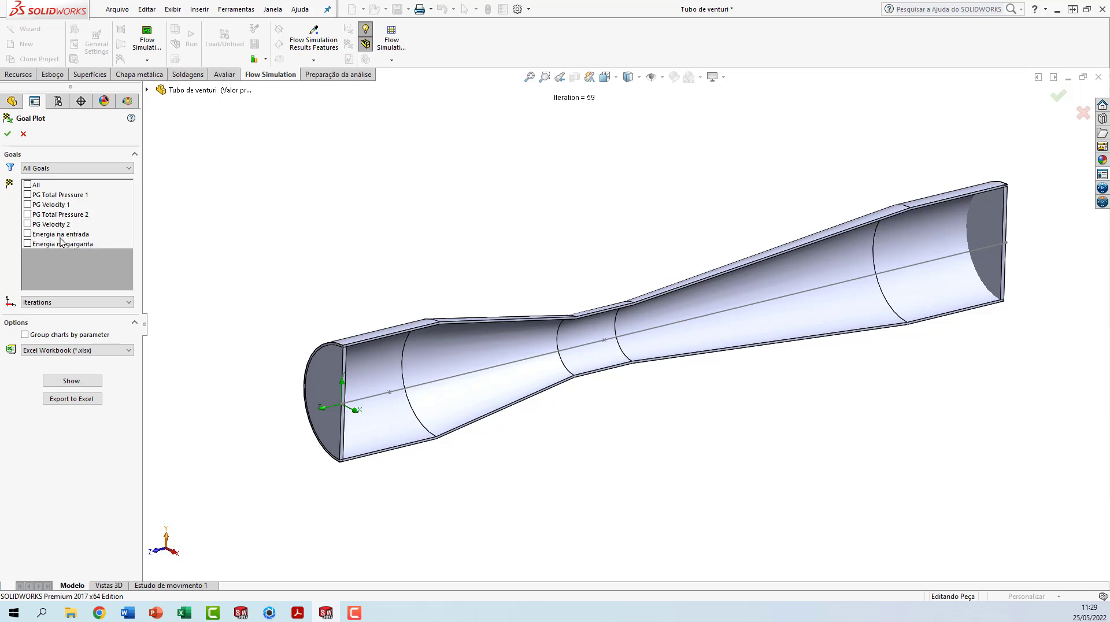
pyautogui.click(27, 234)
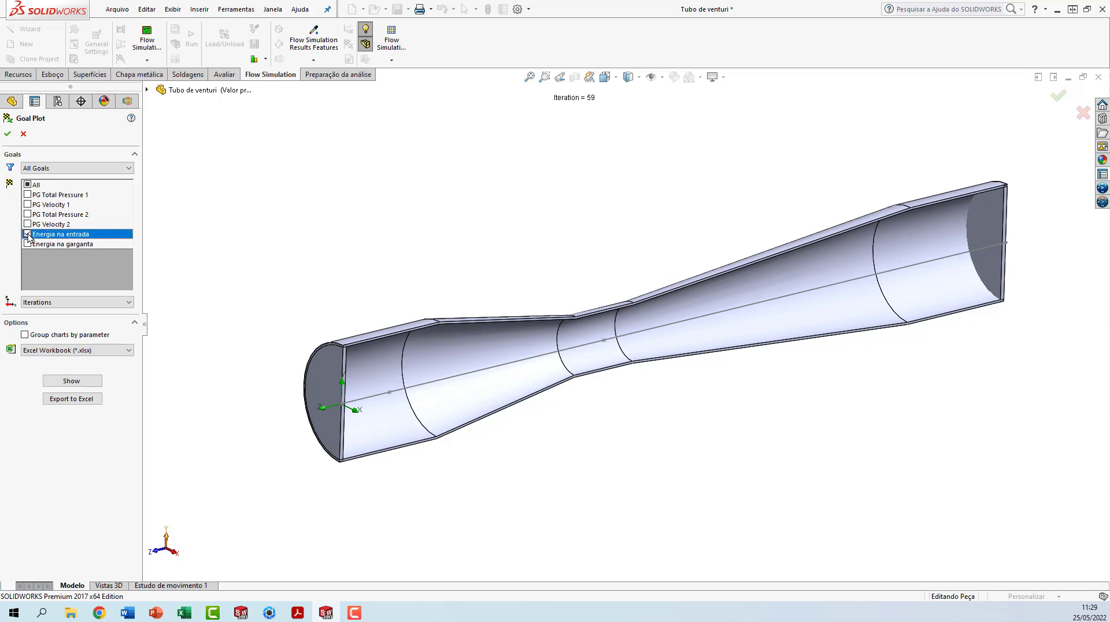
pyautogui.click(27, 243)
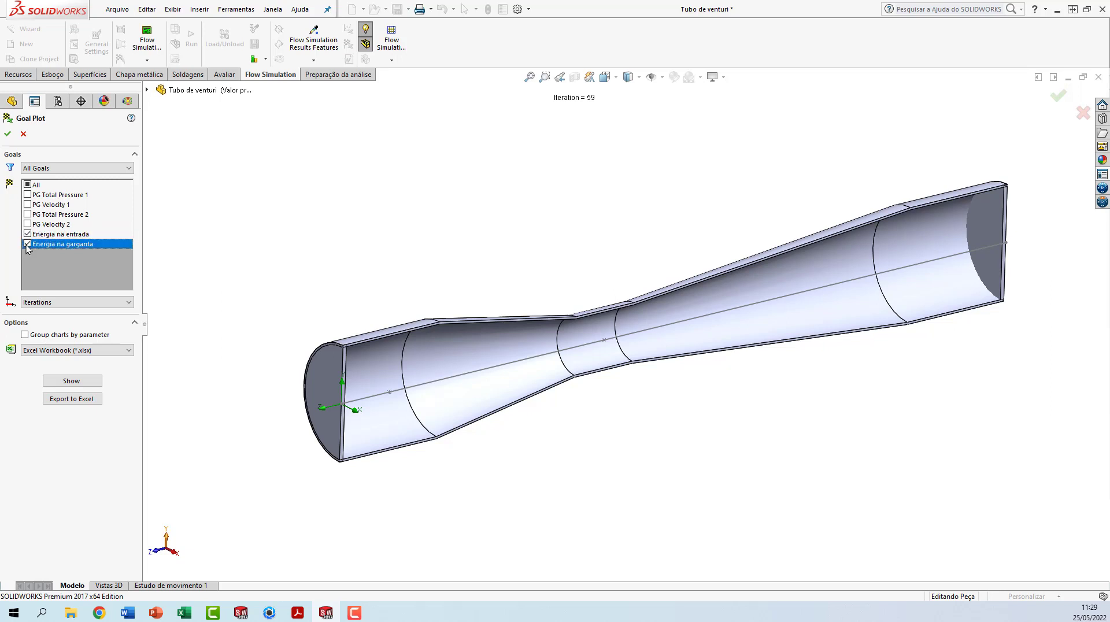
pyautogui.click(65, 381)
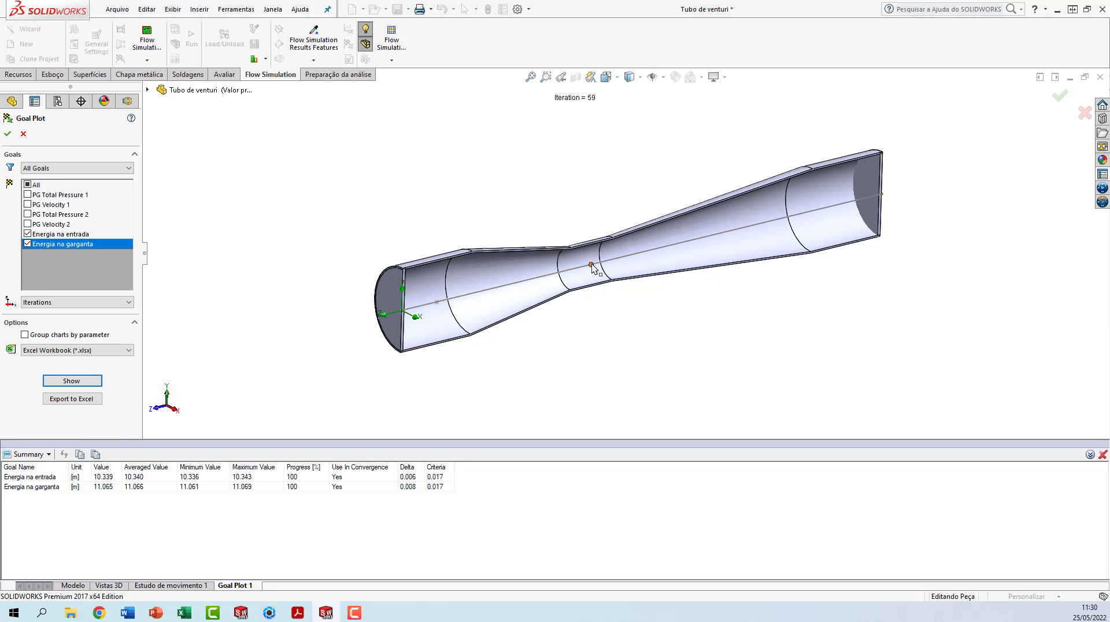
pyautogui.click(7, 134)
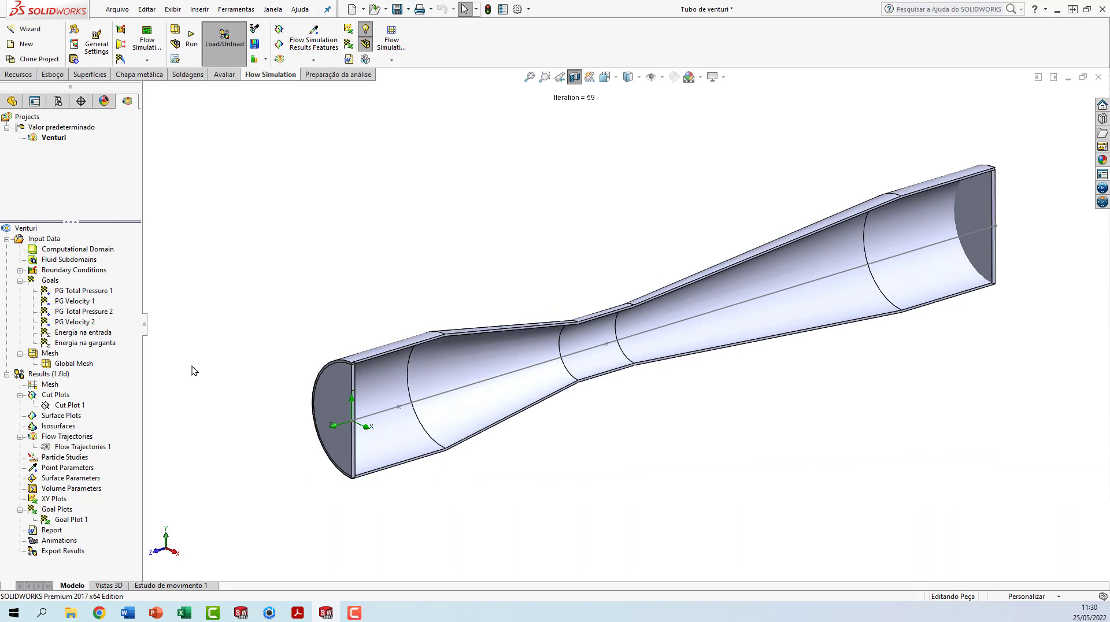
# Edit the Inlet Velocity 1 boundary condition to set the inlet velocity to 2 m/s.
pyautogui.click(20, 270)
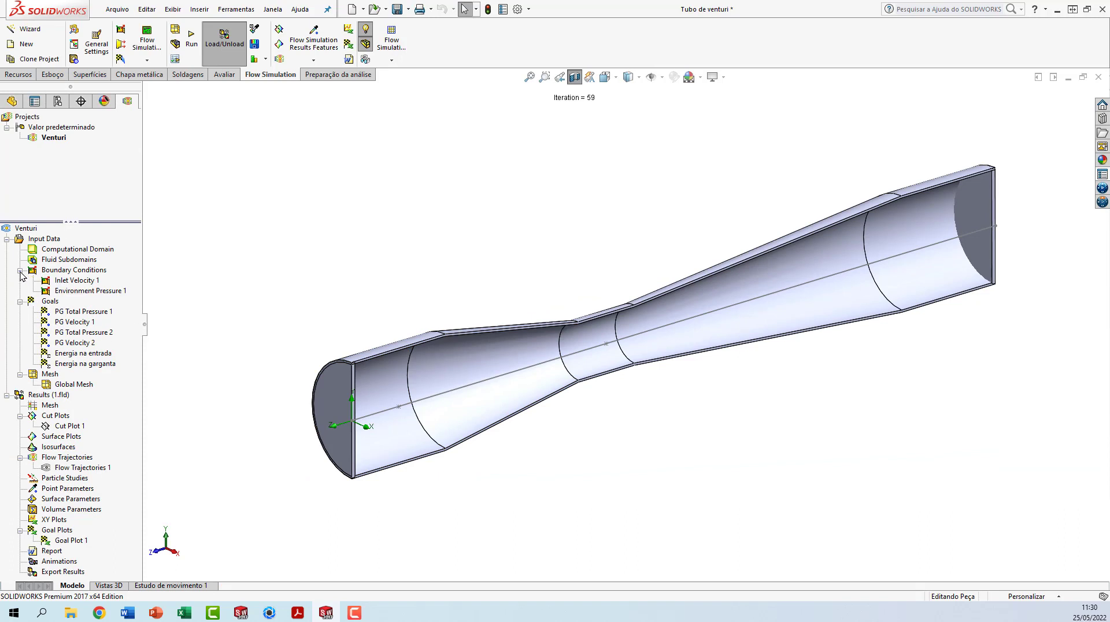
pyautogui.rightClick(67, 281)
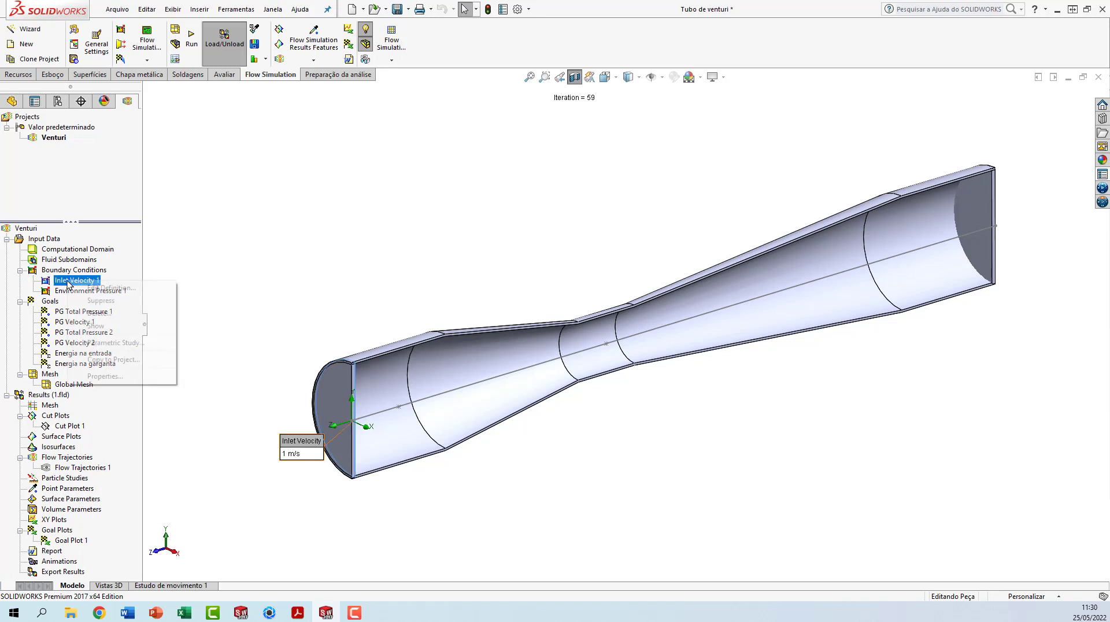
pyautogui.click(101, 287)
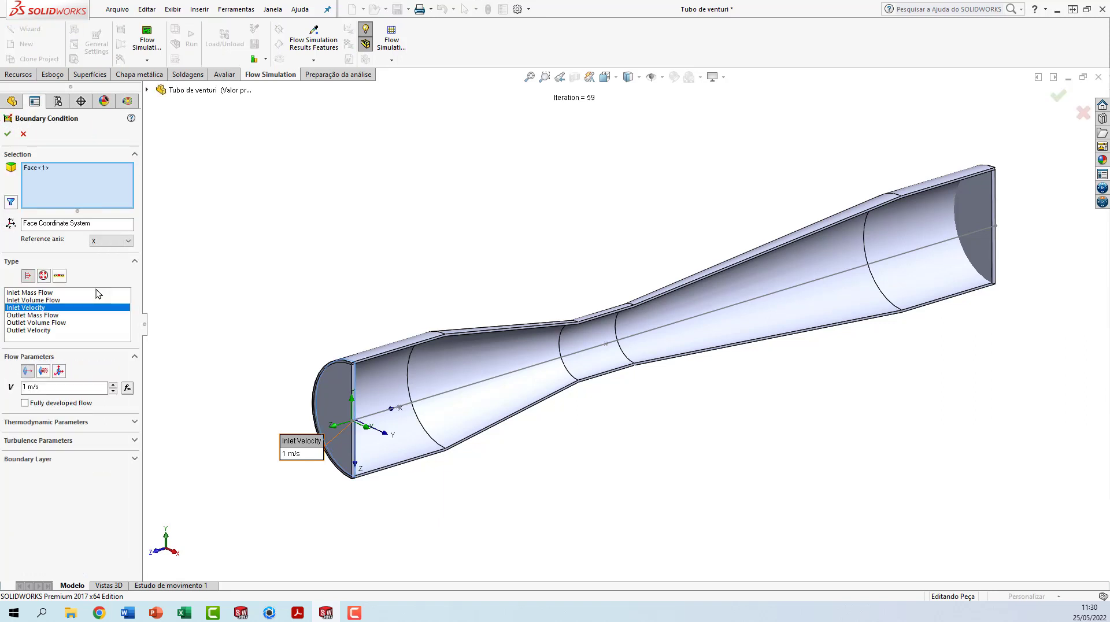
pyautogui.doubleClick(25, 387)
pyautogui.write('2')
pyautogui.click(7, 134)
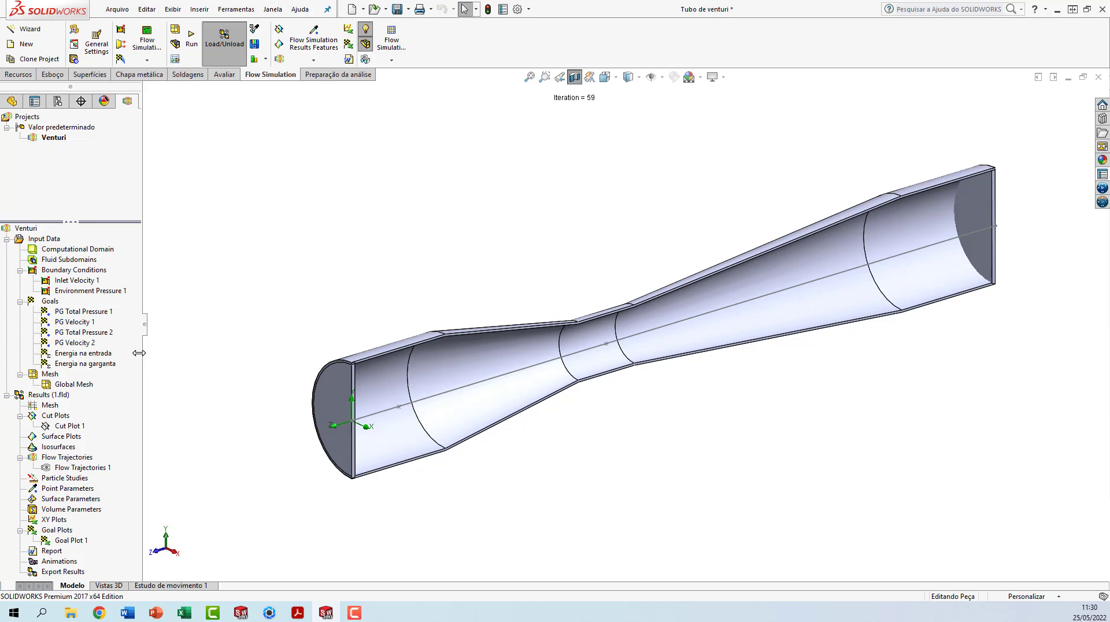
# Insert an equation goal with the expression {PG Total Pressure 1}-{PG Total Pressure 2}.
pyautogui.rightClick(55, 305)
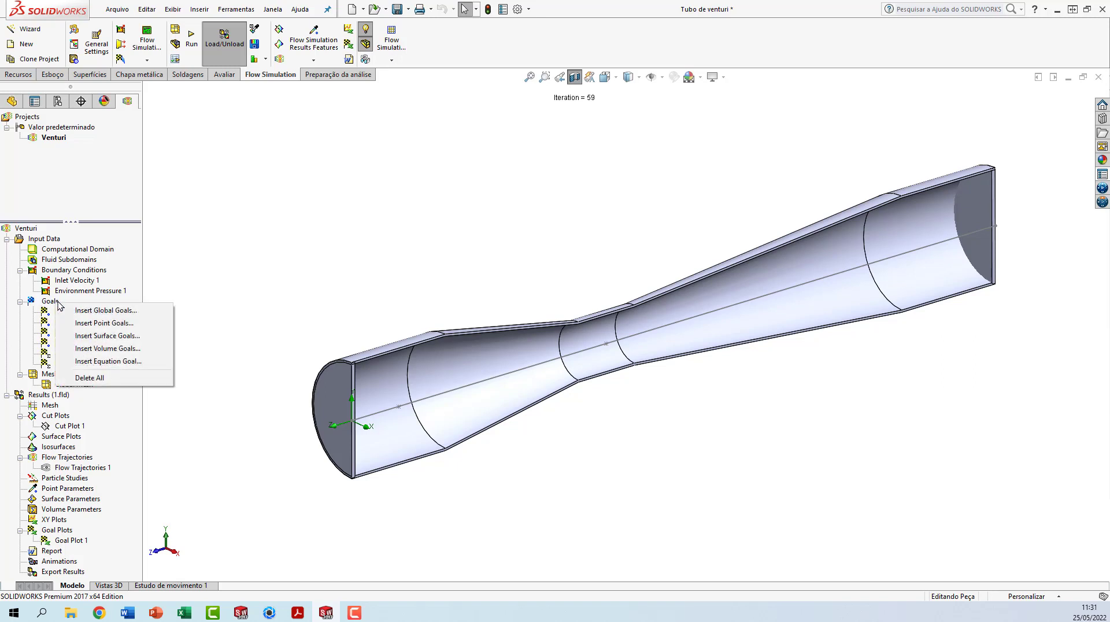
pyautogui.click(107, 361)
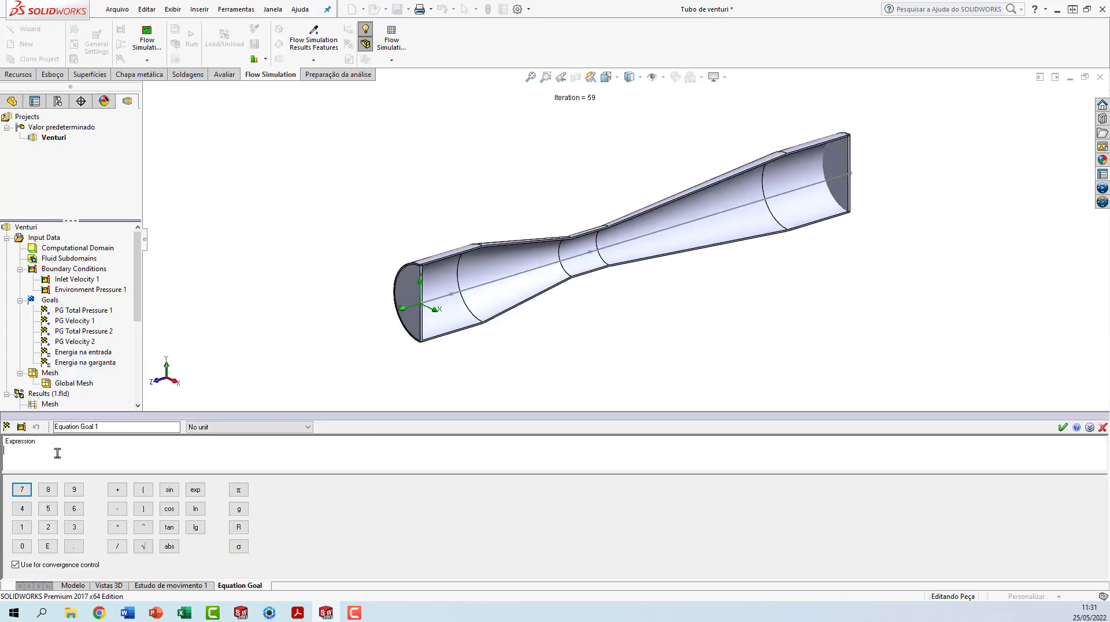
pyautogui.click(101, 314)
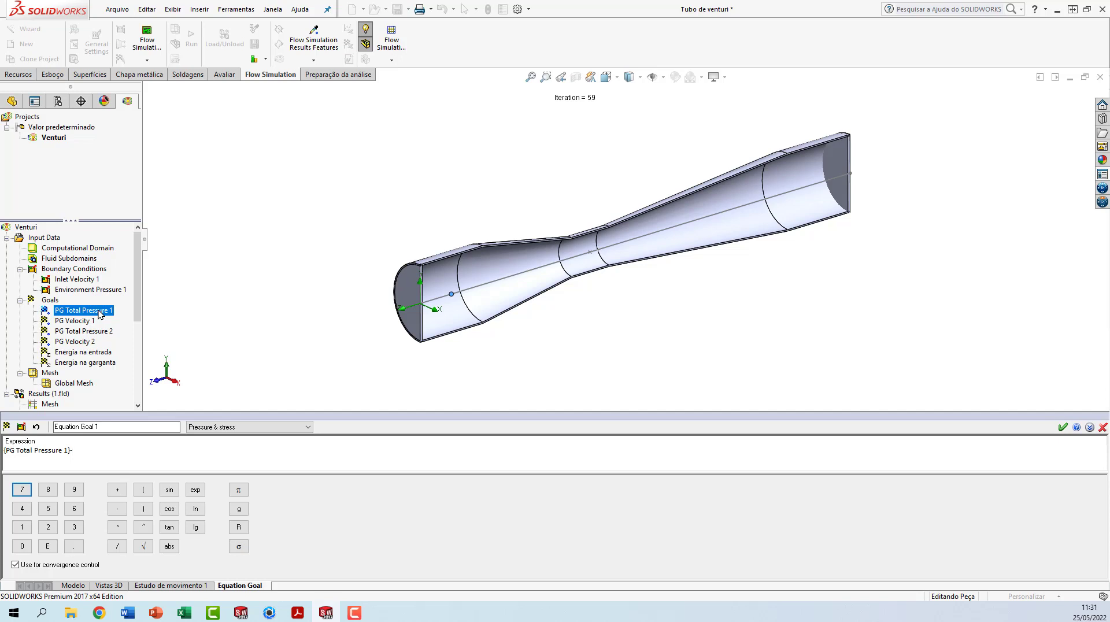
pyautogui.click(87, 331)
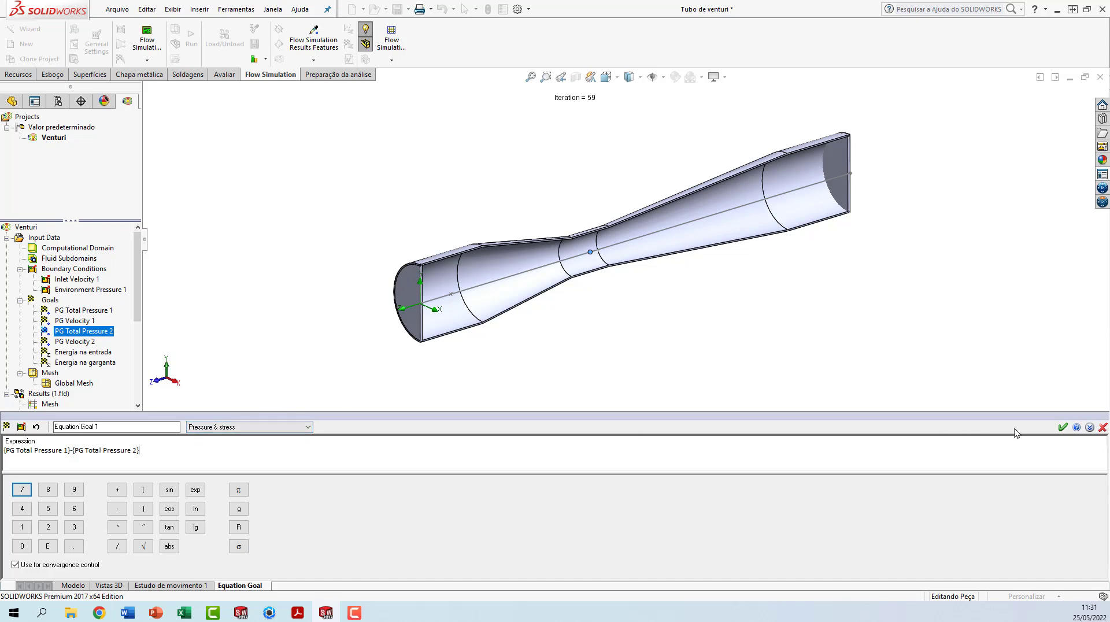
pyautogui.click(1063, 428)
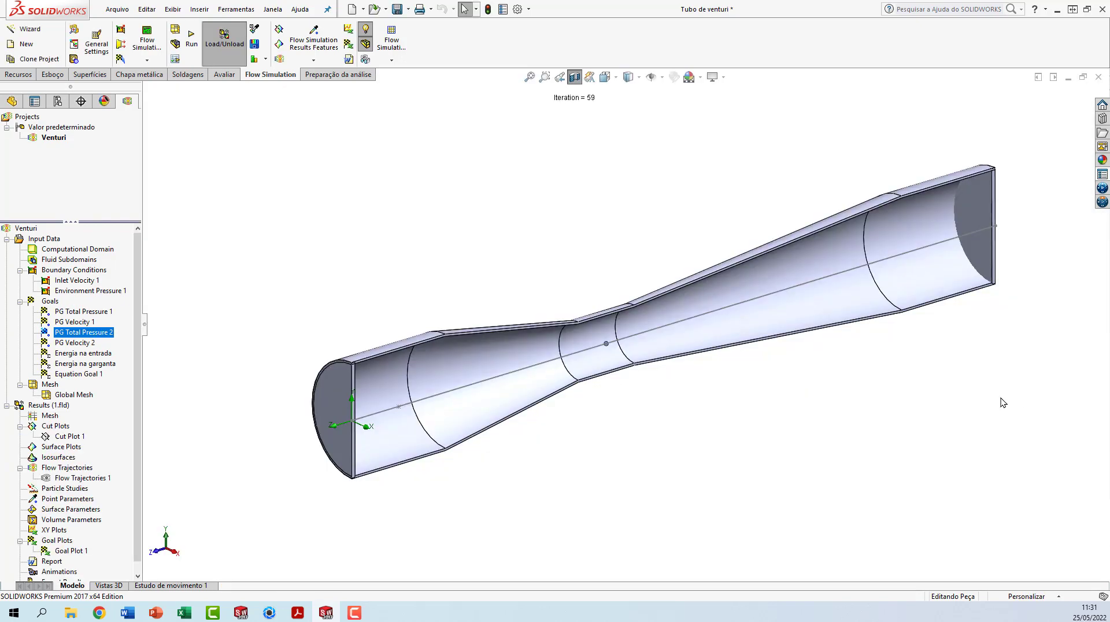
# Run the Venturi project as a new calculation, check the finished solver's pressure preview and close the solver.
pyautogui.rightClick(31, 231)
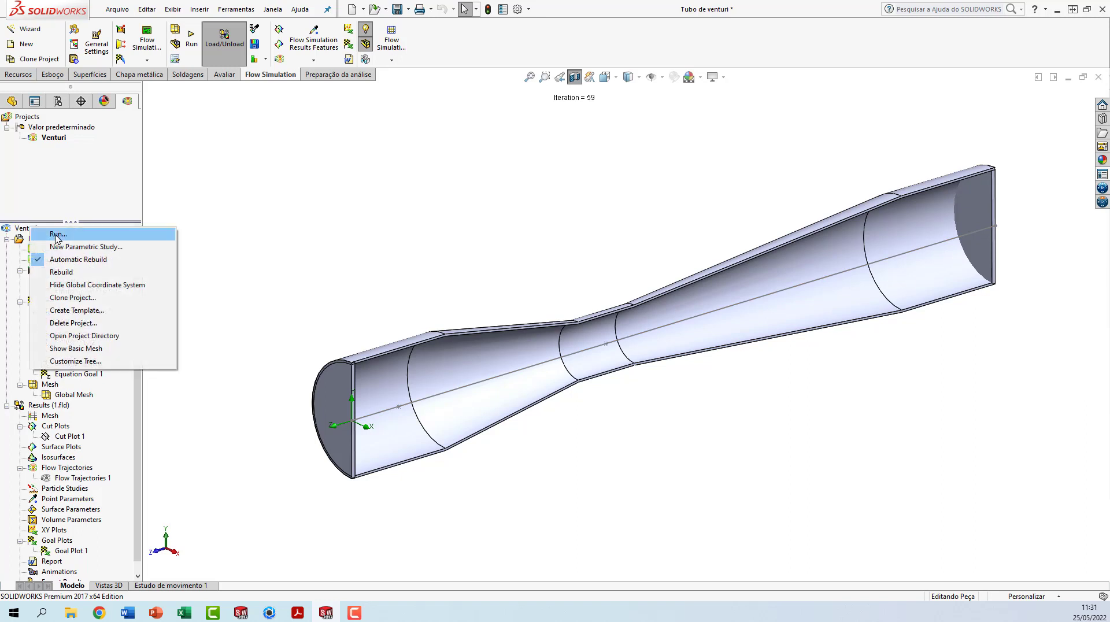
pyautogui.click(56, 234)
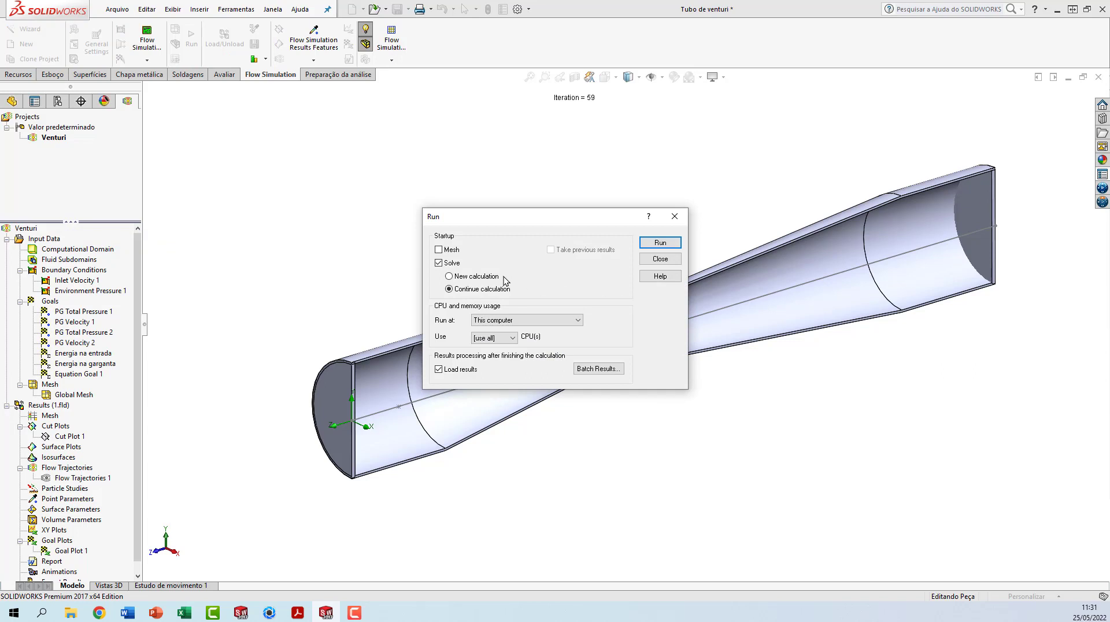
pyautogui.click(484, 277)
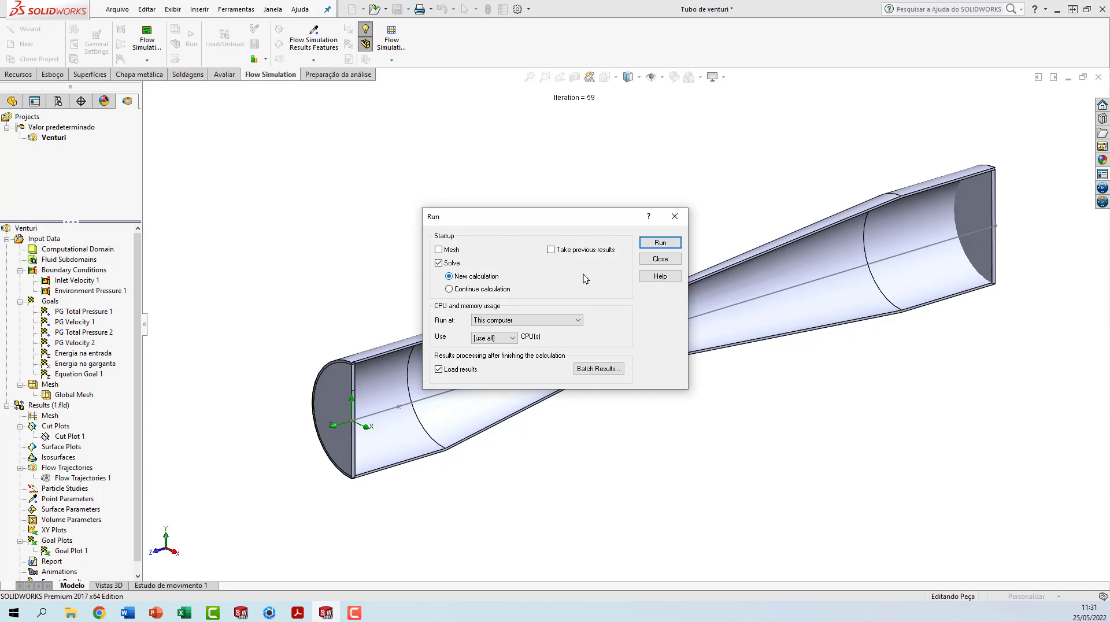
pyautogui.click(651, 244)
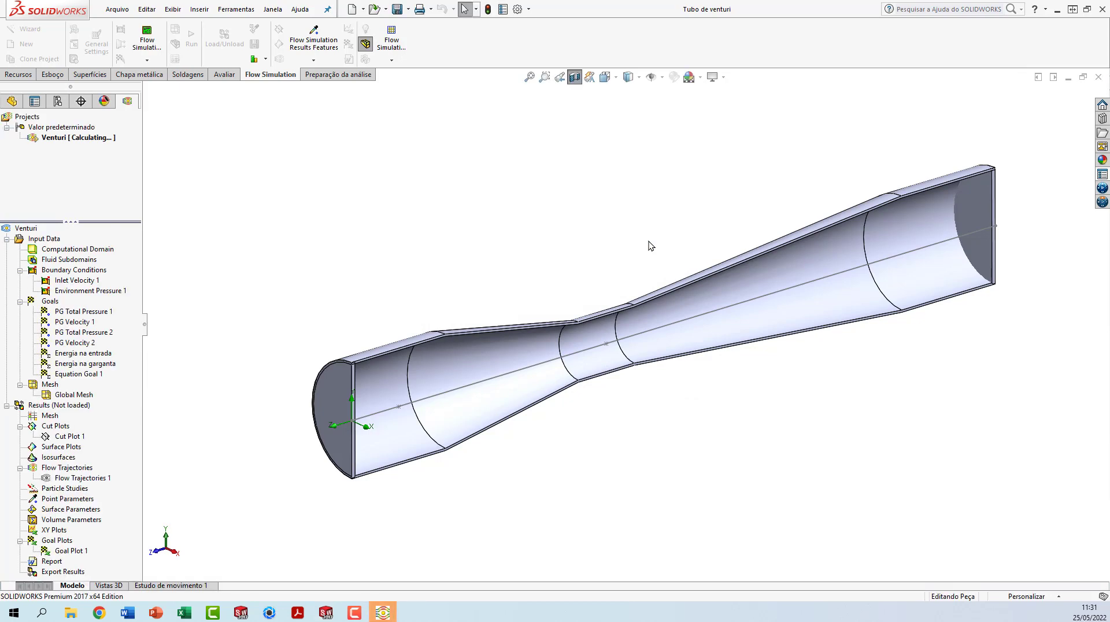
pyautogui.click(384, 612)
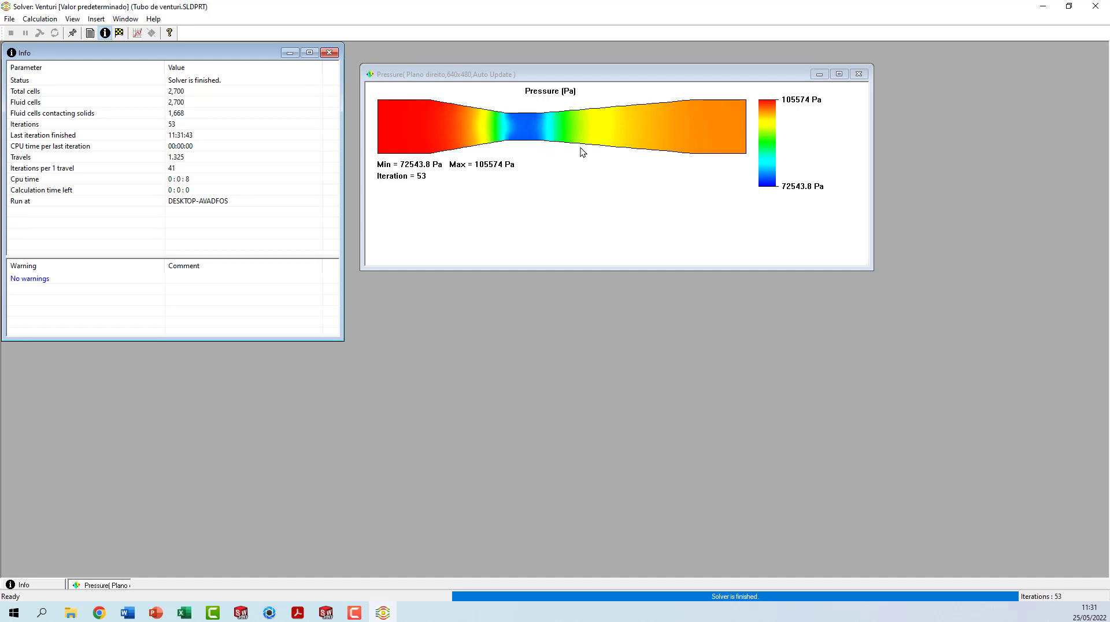
pyautogui.click(1101, 5)
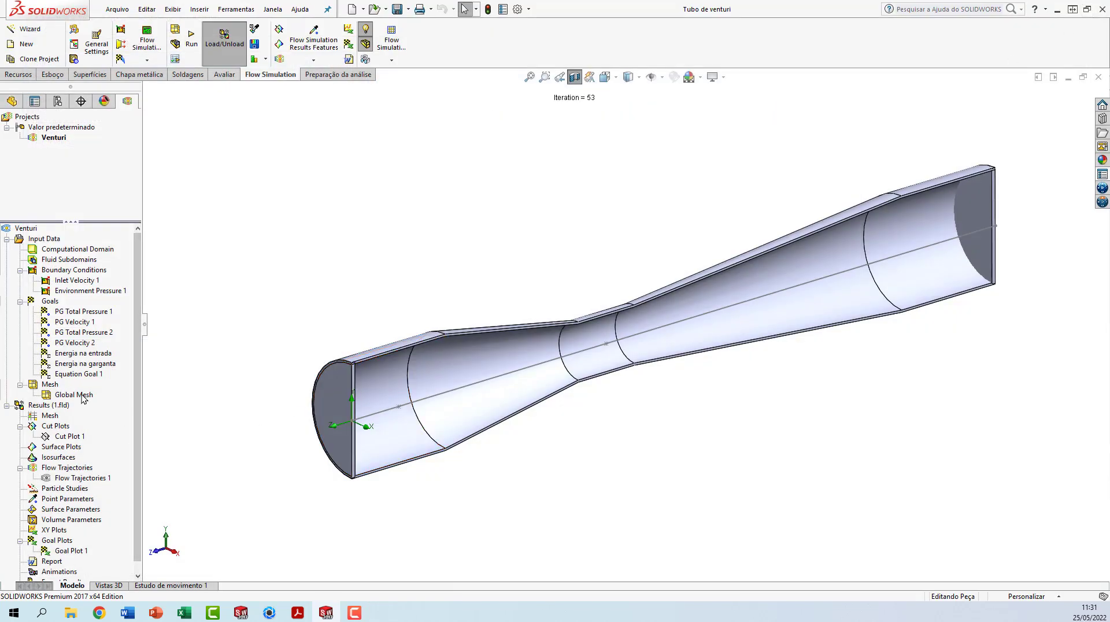
# Add Equation Goal 1 to the existing goal plot, show the summary and accept the plot.
pyautogui.rightClick(78, 556)
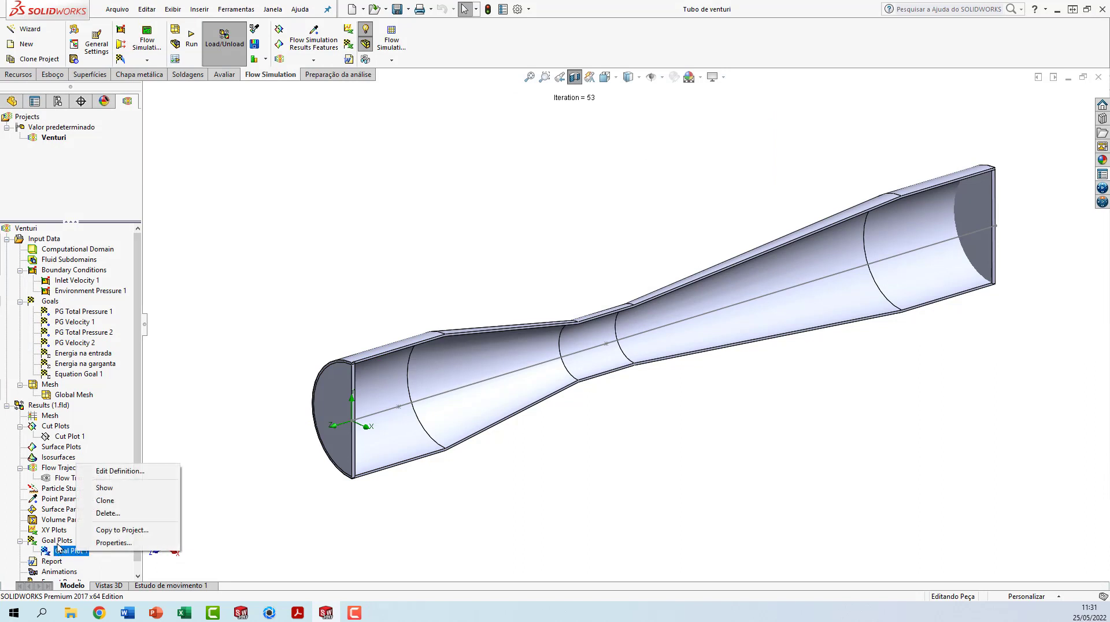
pyautogui.click(111, 470)
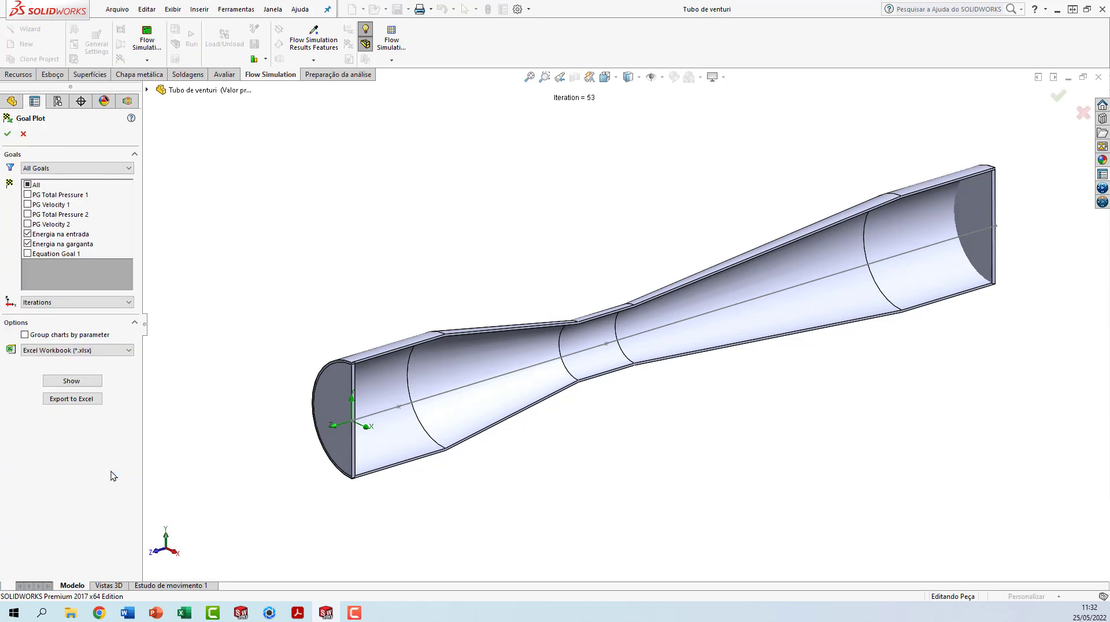
pyautogui.click(28, 255)
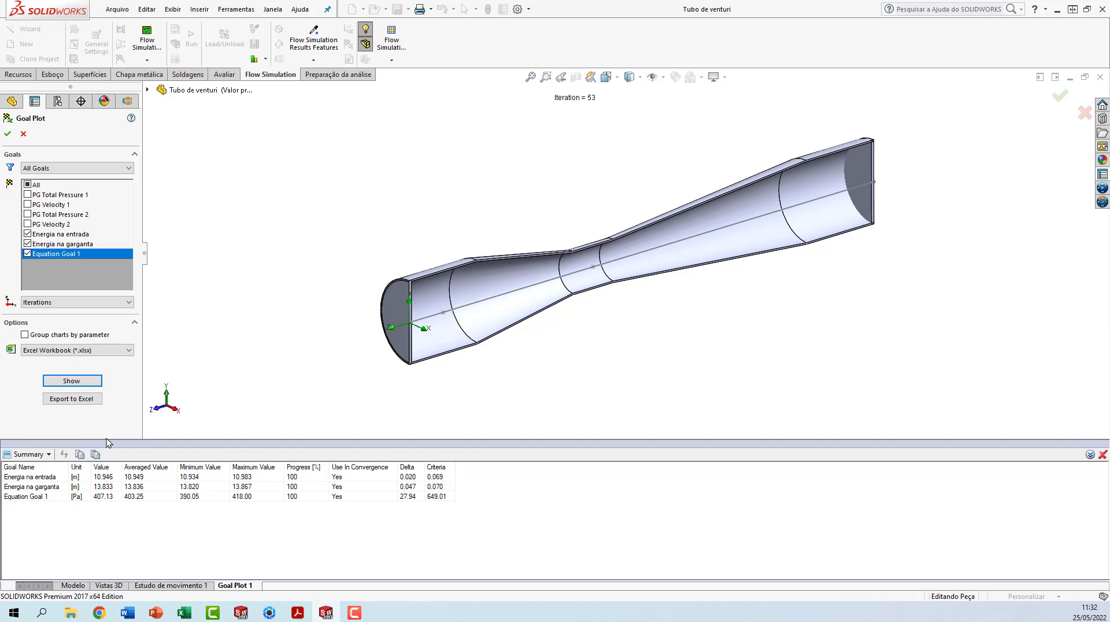
pyautogui.click(9, 135)
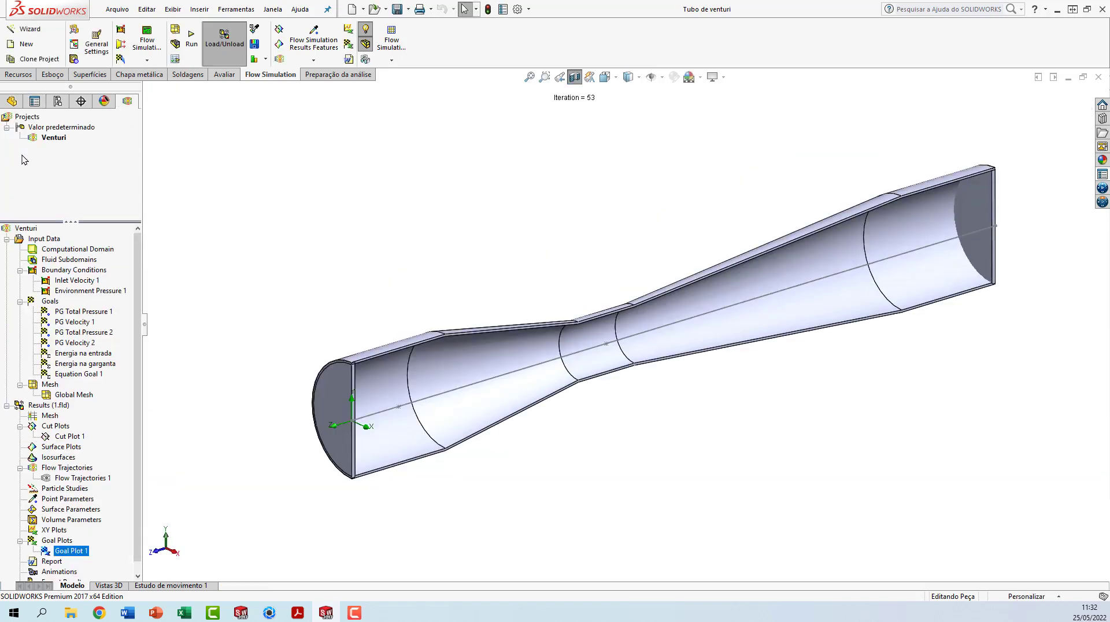
# Show Cut Plot 1 and switch its contour parameter to Pressure.
pyautogui.click(70, 438)
pyautogui.rightClick(72, 440)
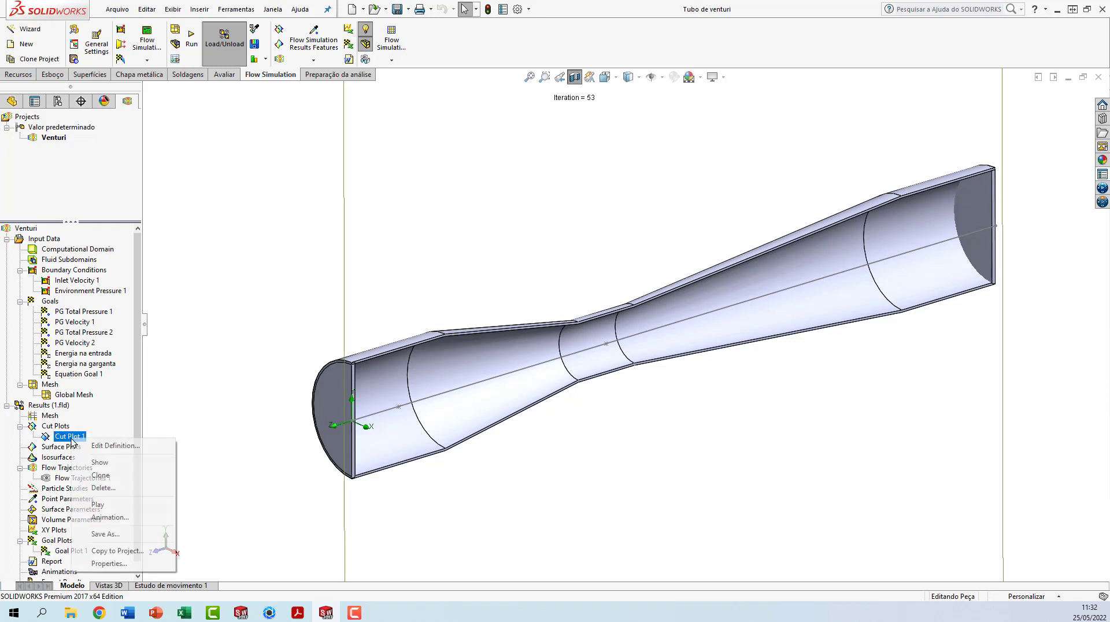
pyautogui.click(99, 462)
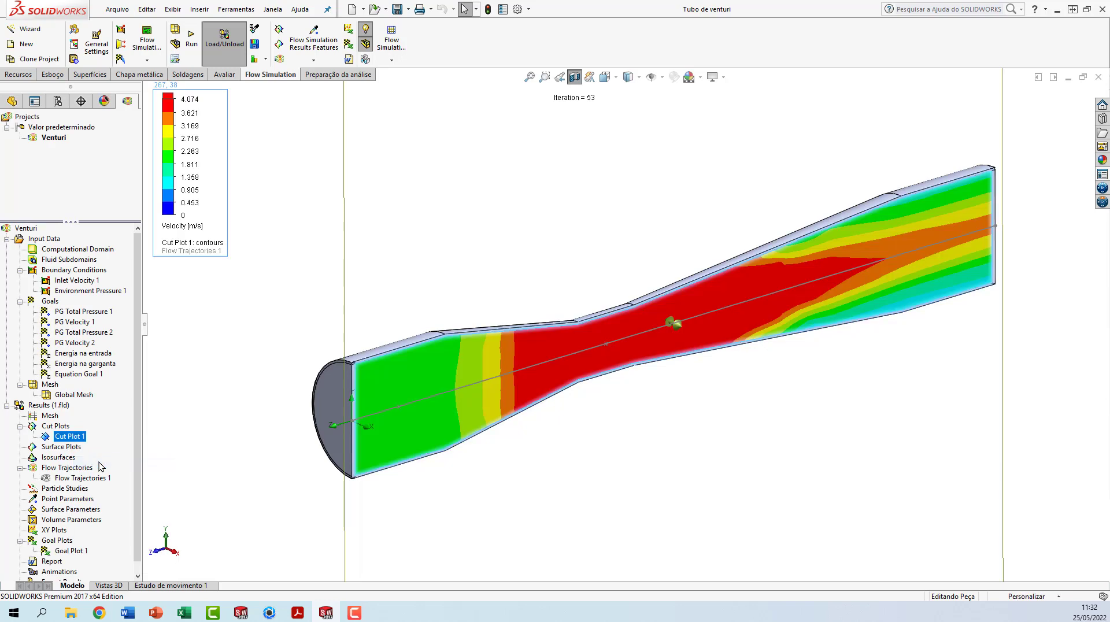
pyautogui.click(202, 227)
pyautogui.click(204, 230)
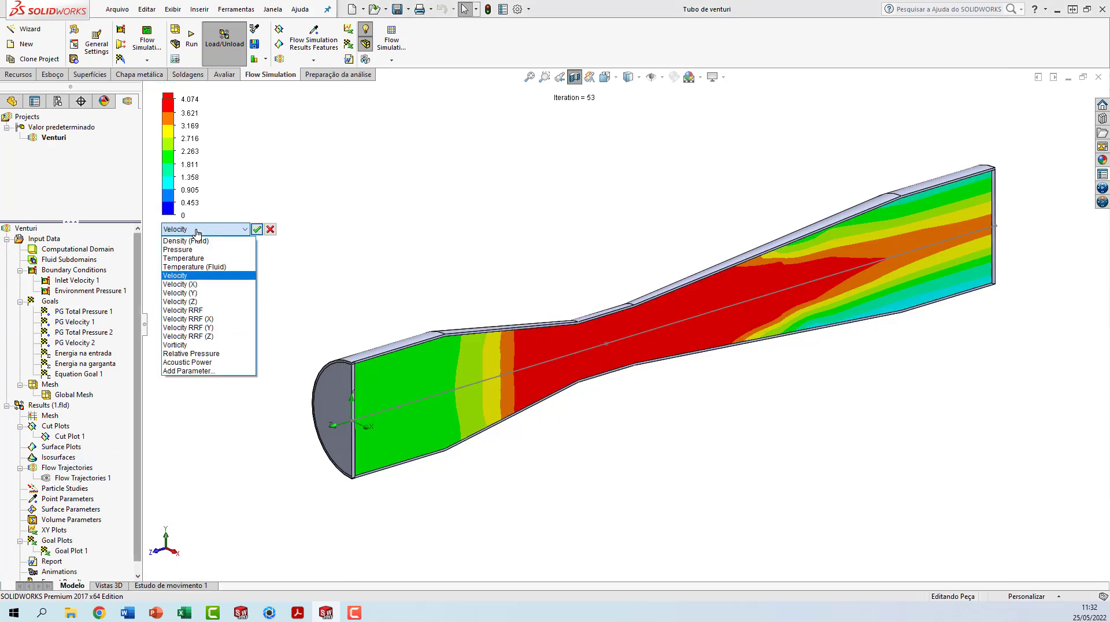
pyautogui.click(191, 249)
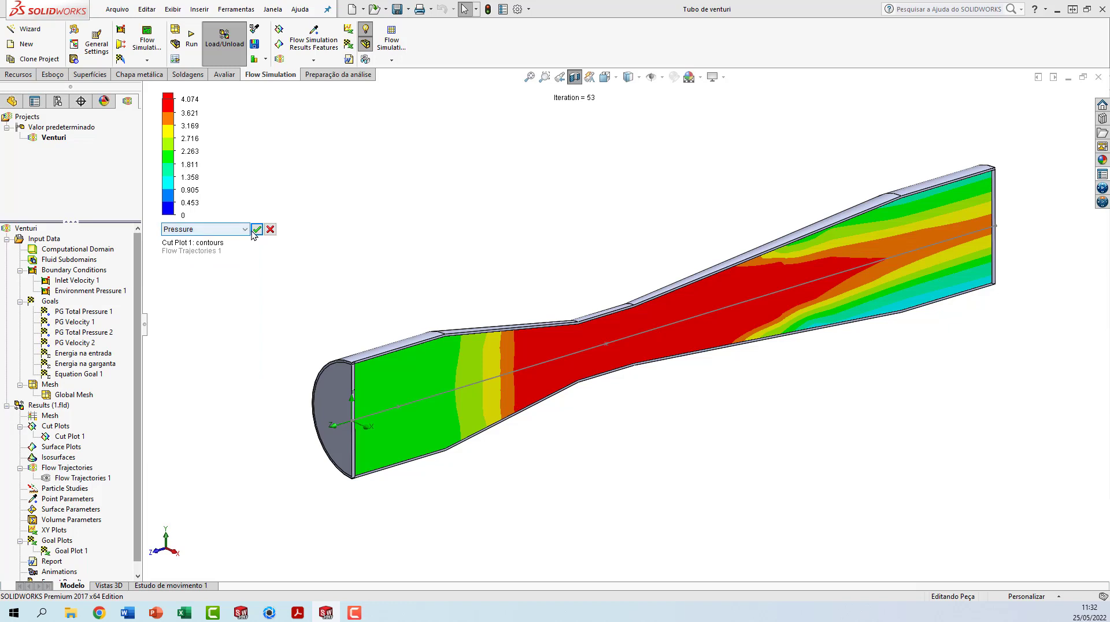
pyautogui.click(257, 229)
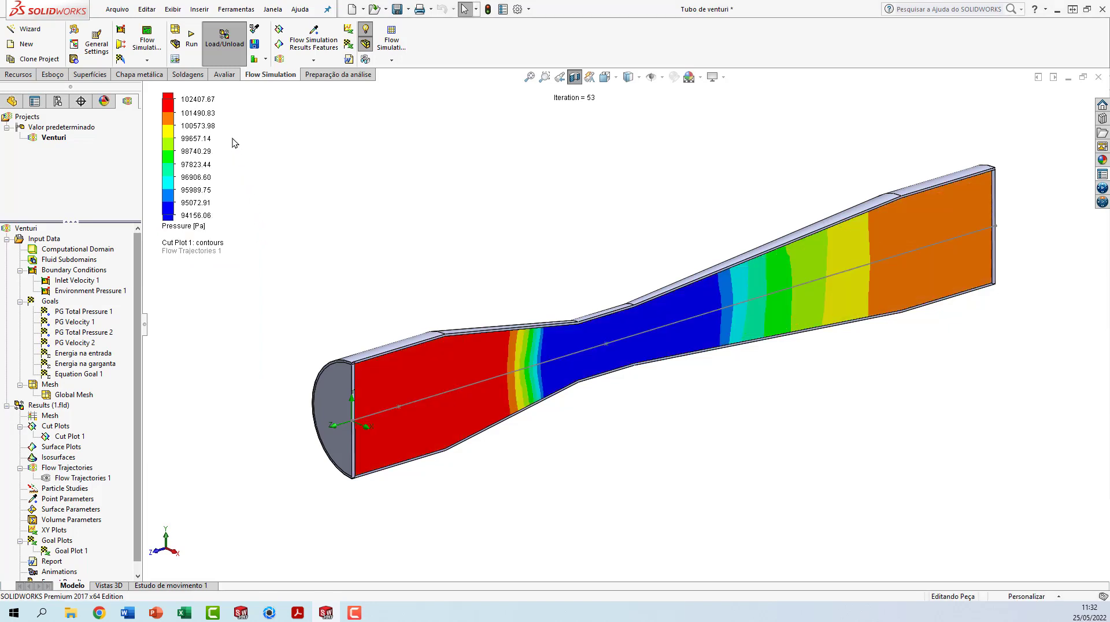
# Reset the pressure legend's limits to the global maximum of 105573.954 Pa and the global minimum of 72543.7893 Pa.
pyautogui.click(191, 100)
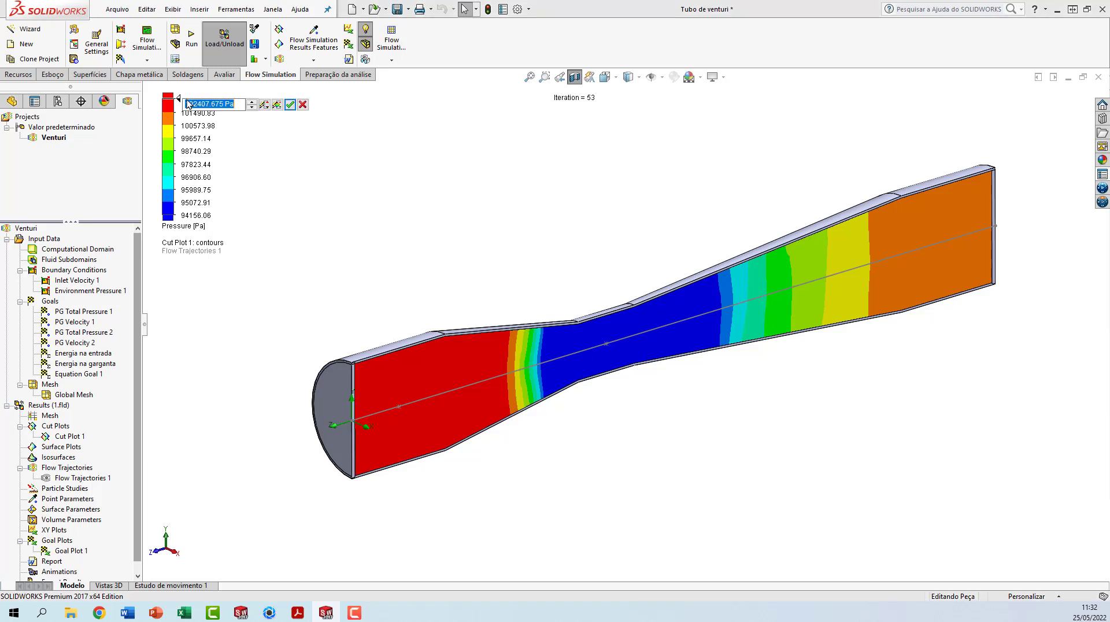
pyautogui.click(265, 106)
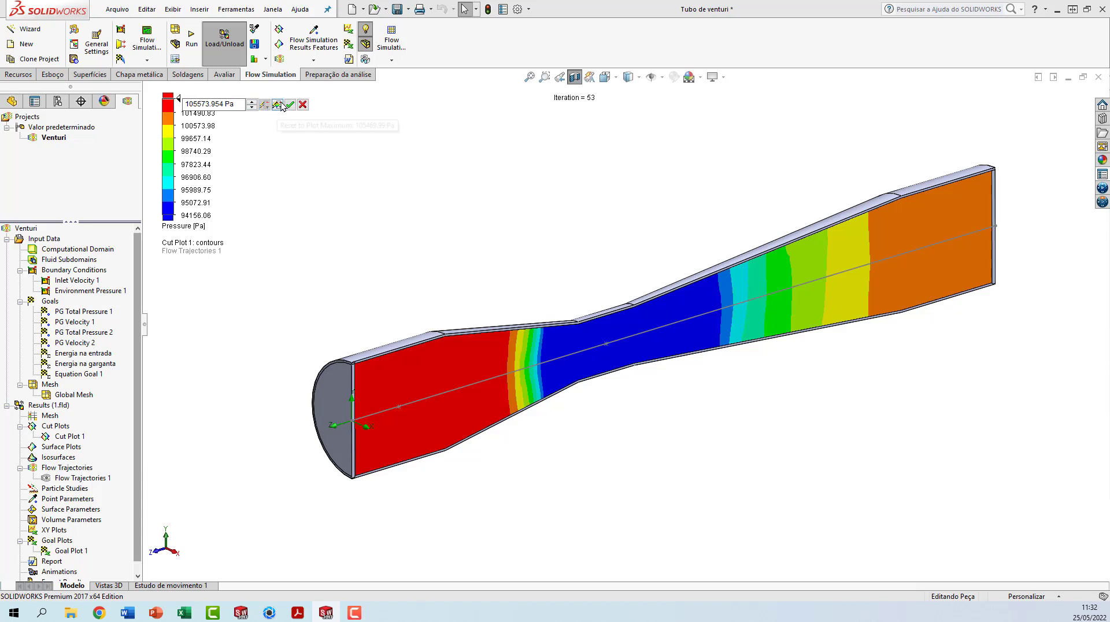
pyautogui.click(291, 105)
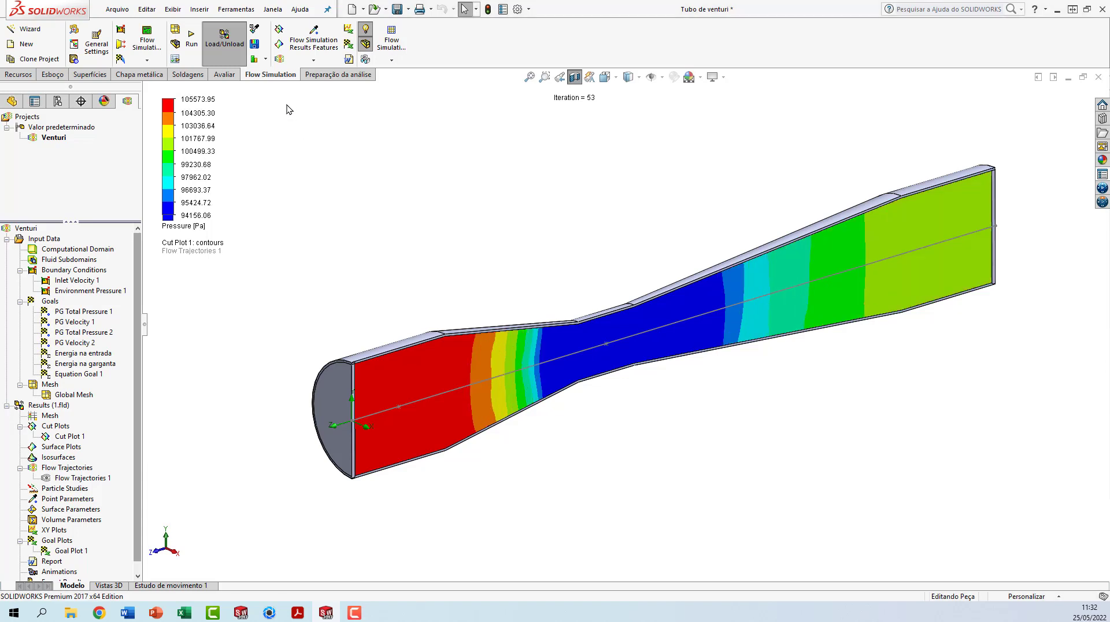
pyautogui.click(187, 216)
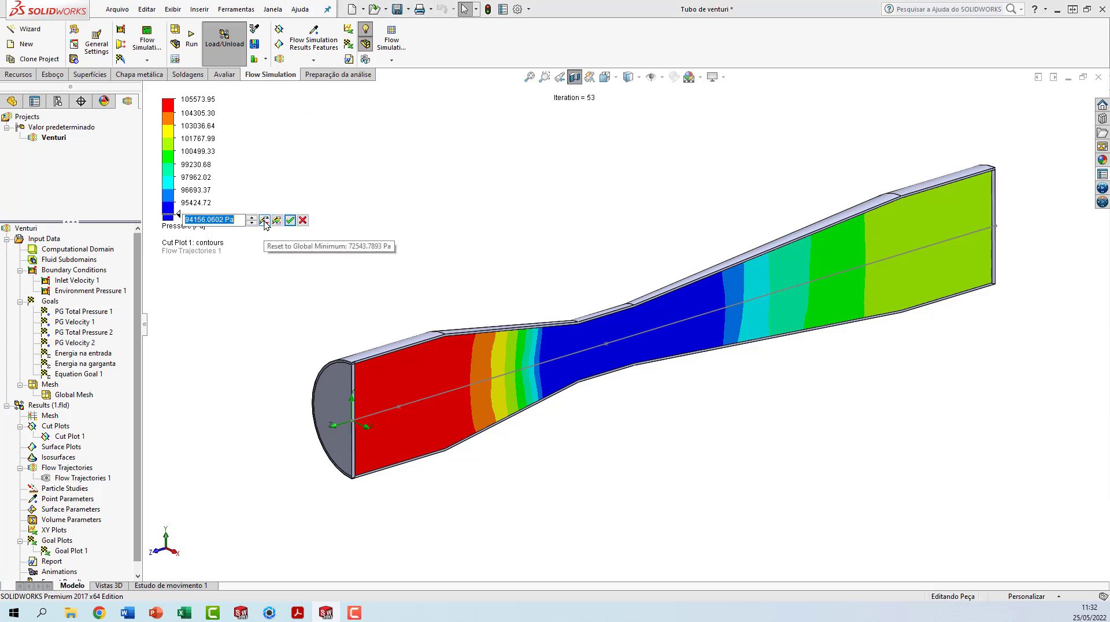
pyautogui.click(261, 247)
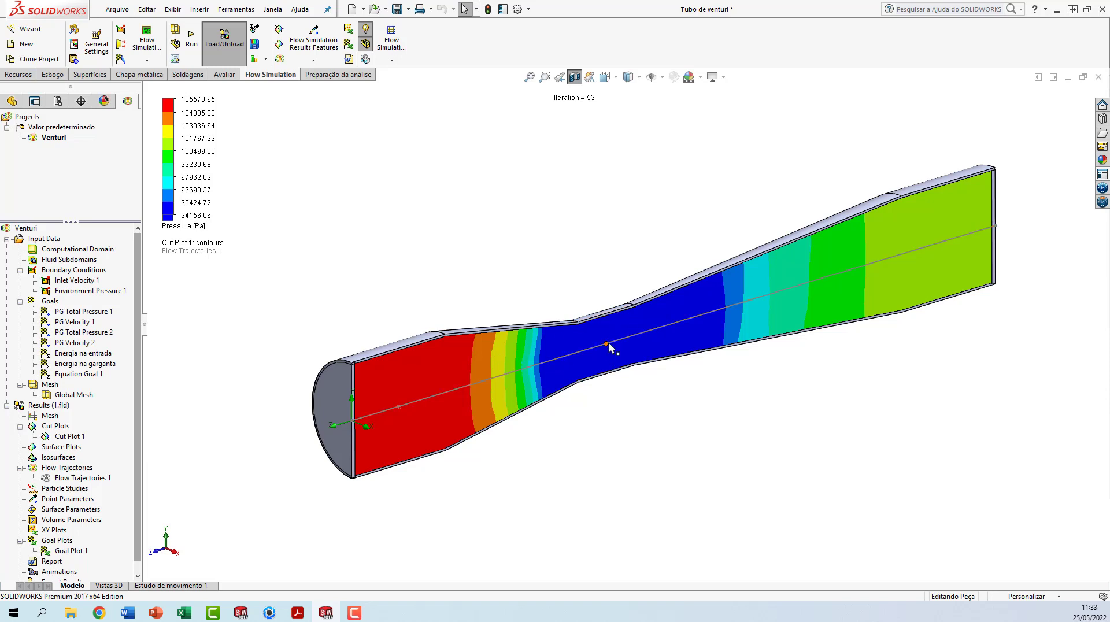
pyautogui.click(201, 217)
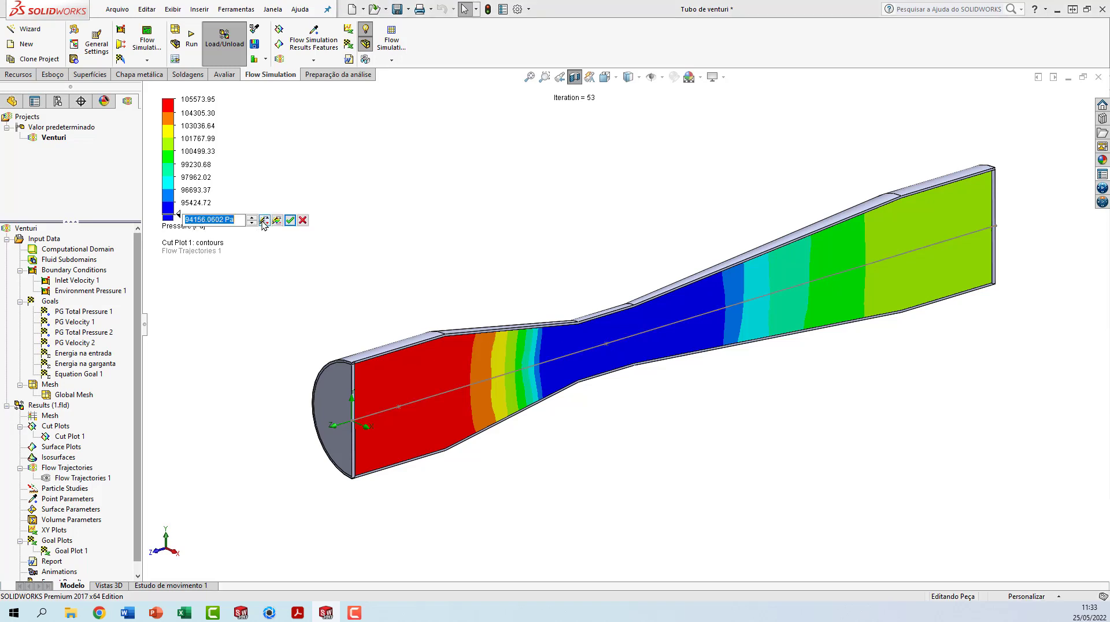
pyautogui.click(264, 220)
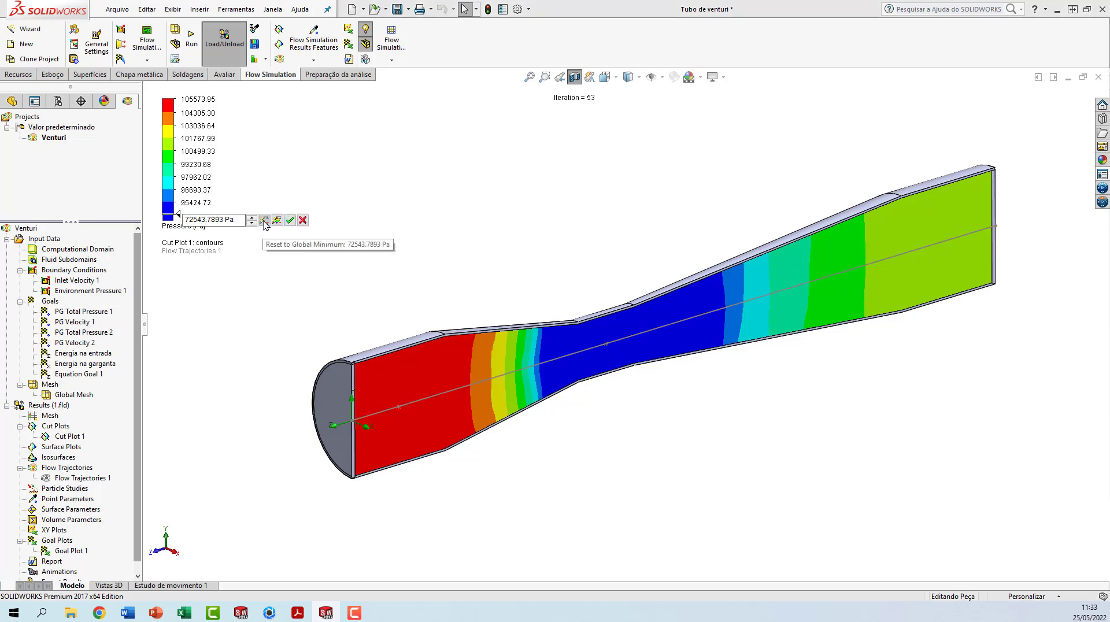
pyautogui.click(290, 221)
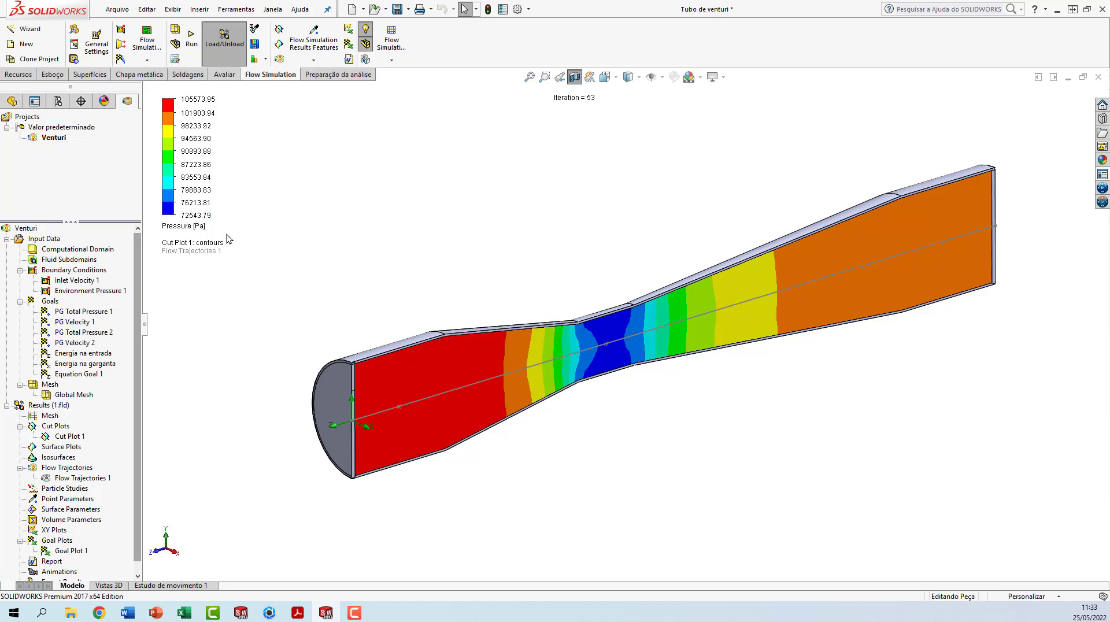
pyautogui.scroll(2, 581, 454)
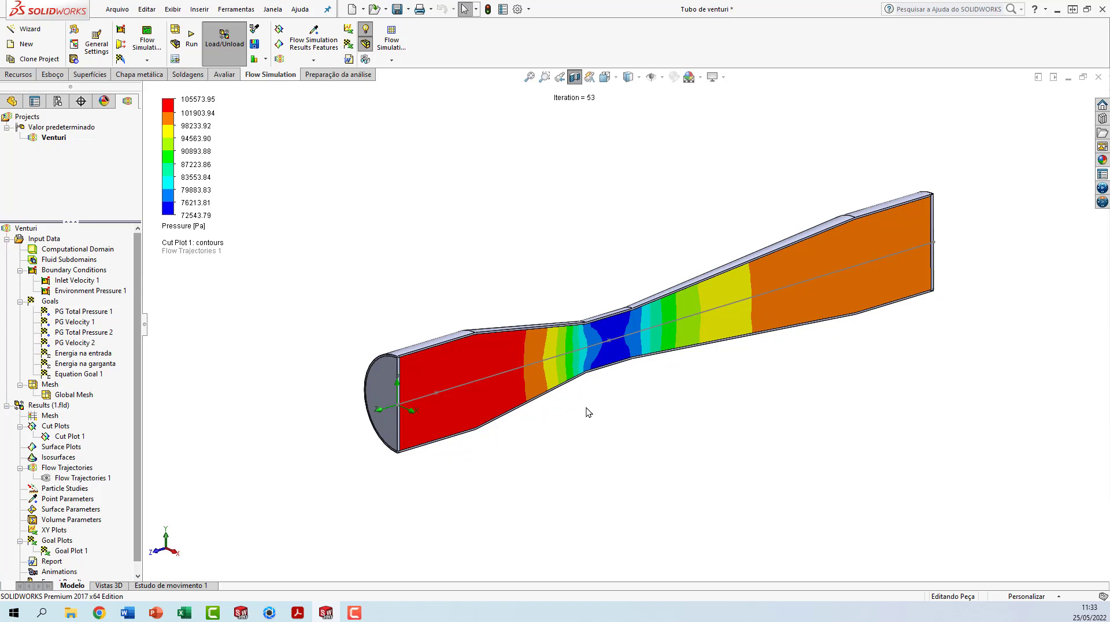
pyautogui.scroll(-1, 567, 287)
pyautogui.scroll(1, 567, 288)
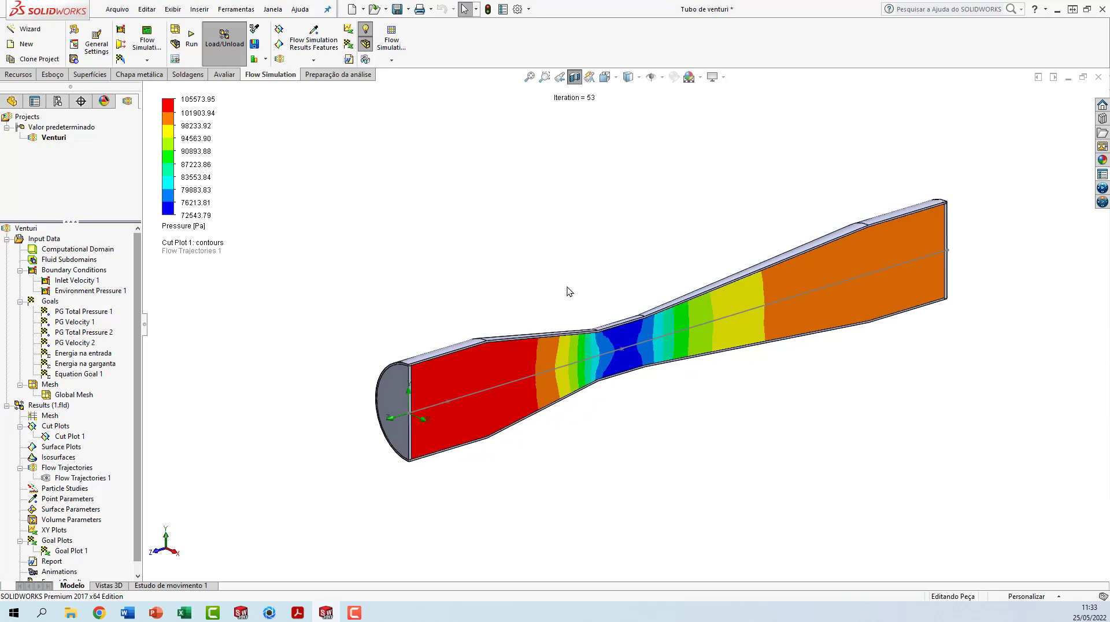